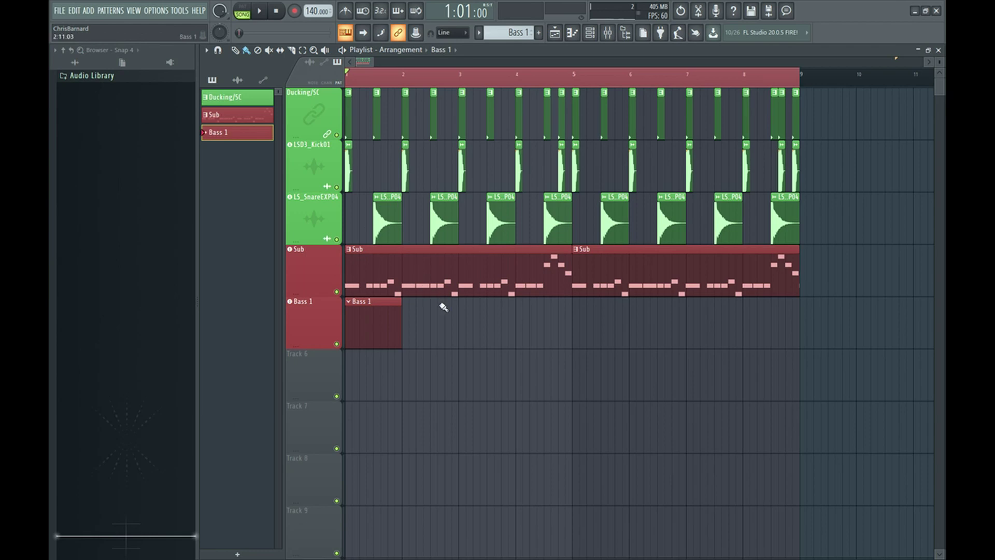
pyautogui.scroll(1, 326, 330)
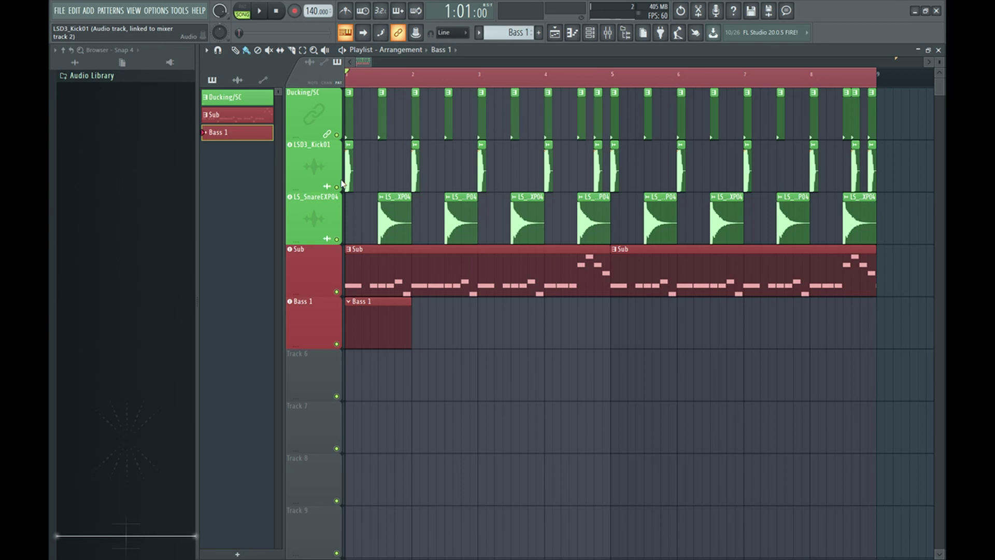
# - Play the drop and inspect the effects section of the Sub synth
pyautogui.press('space')
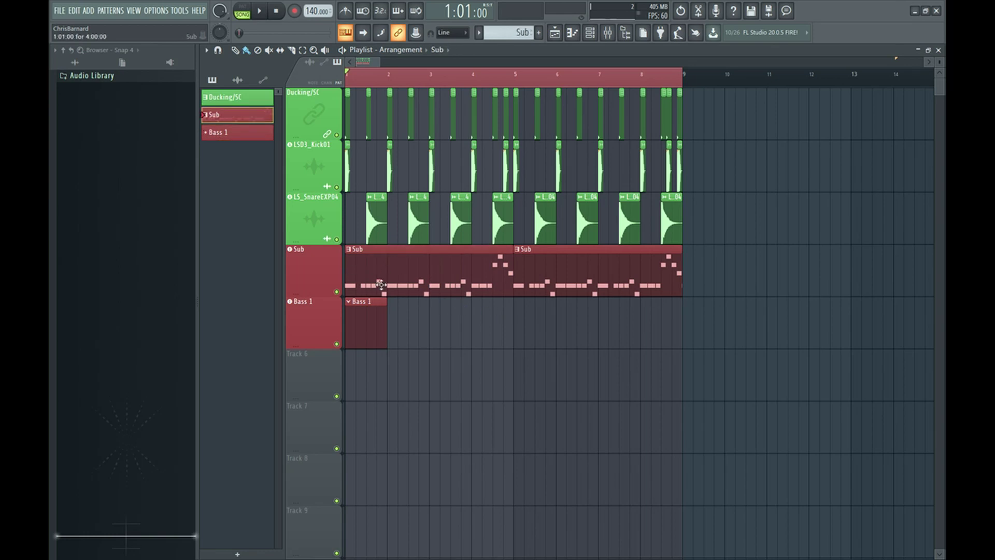
pyautogui.press('F6')
pyautogui.click(346, 92)
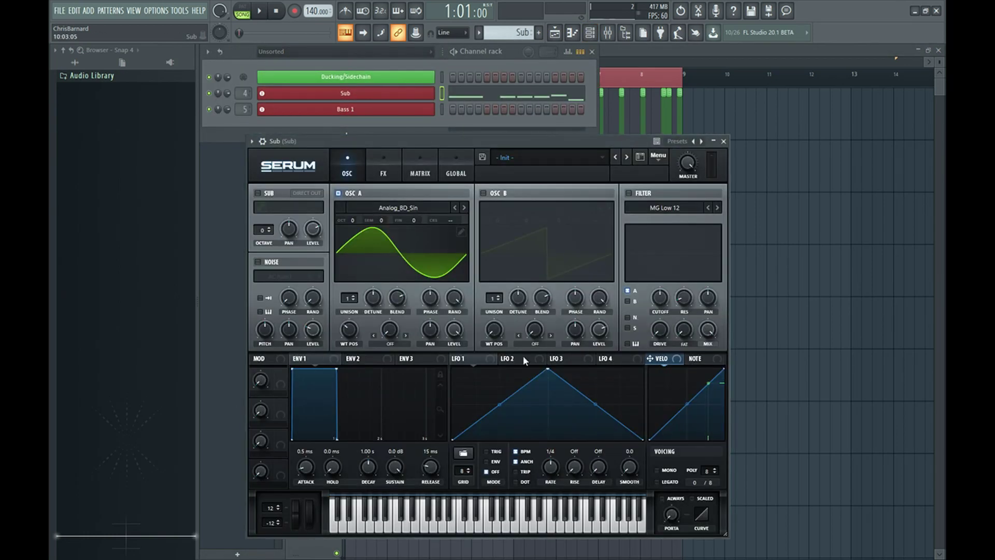
pyautogui.click(383, 170)
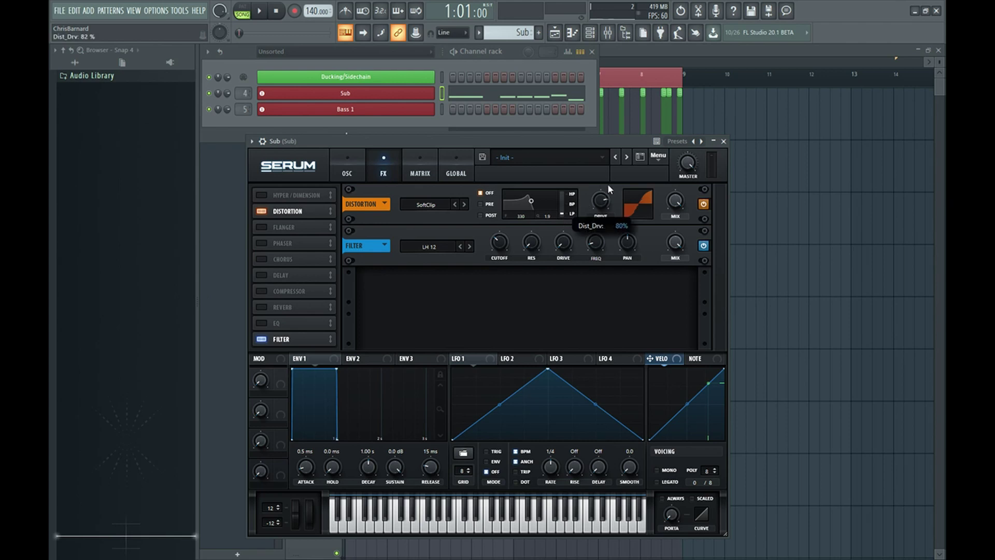
pyautogui.press('F5')
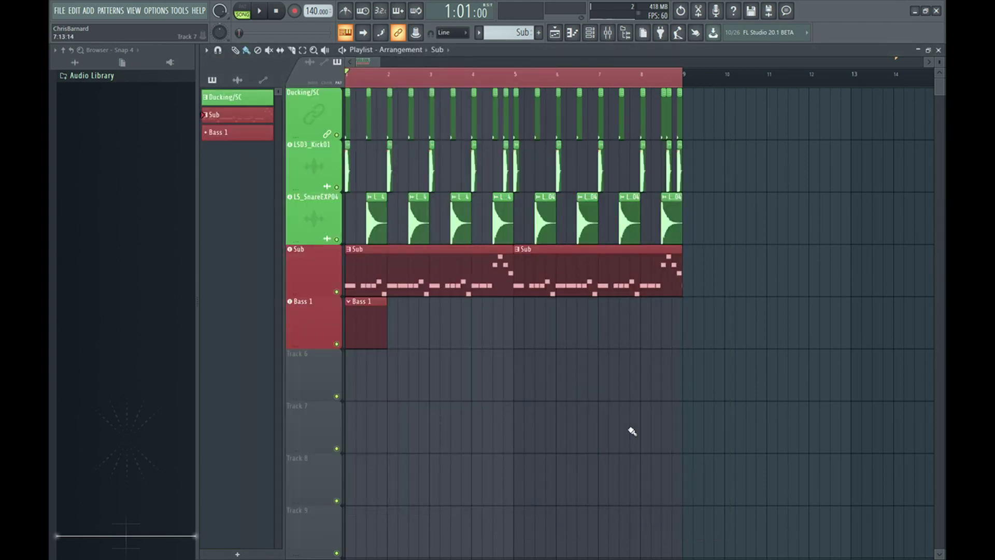
pyautogui.keyDown('ctrl'); pyautogui.scroll(3, 443, 259); pyautogui.keyUp('ctrl')
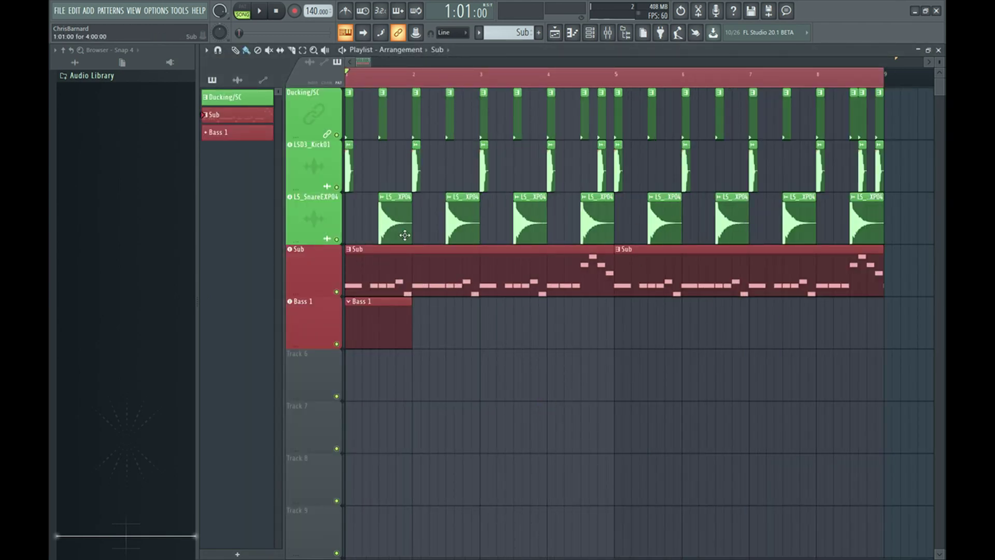
# - Preview the Sub pattern's notes, play the arrangement, and make Bass 1 the current pattern
pyautogui.click(510, 282)
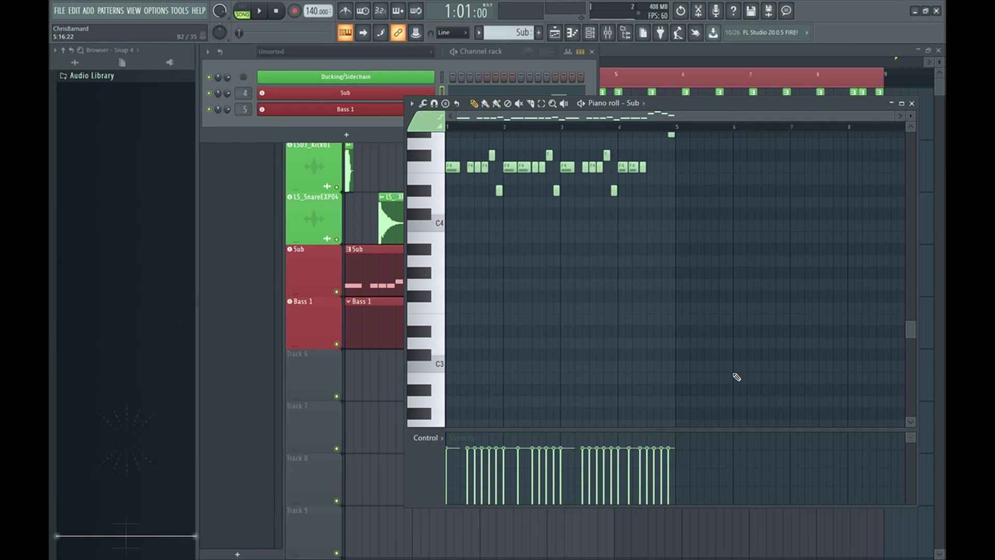
pyautogui.press('F5')
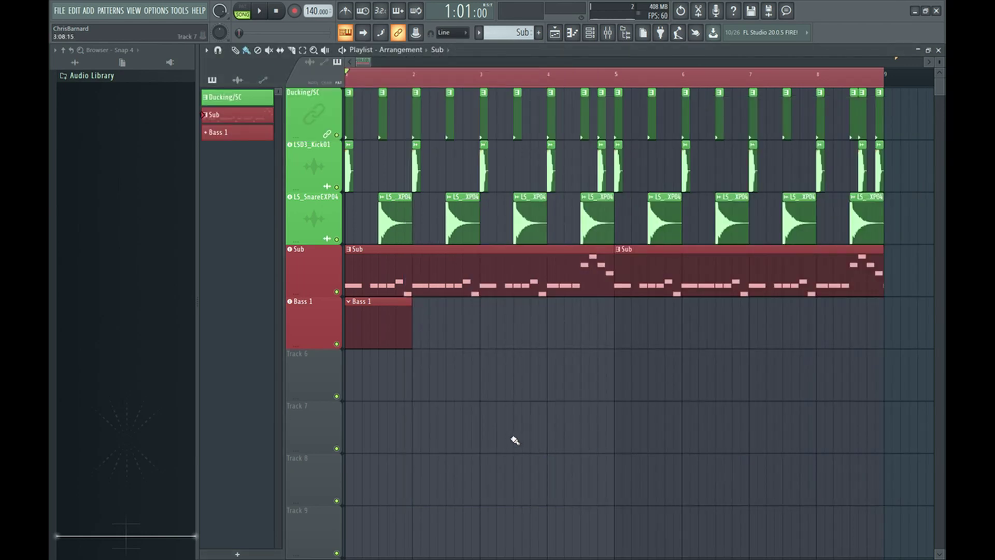
pyautogui.press('space')
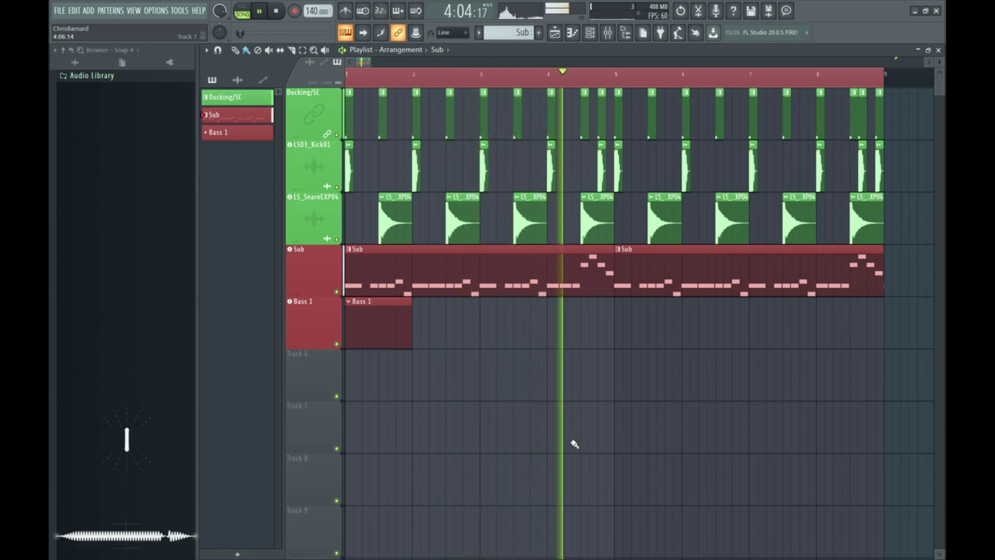
pyautogui.press('space')
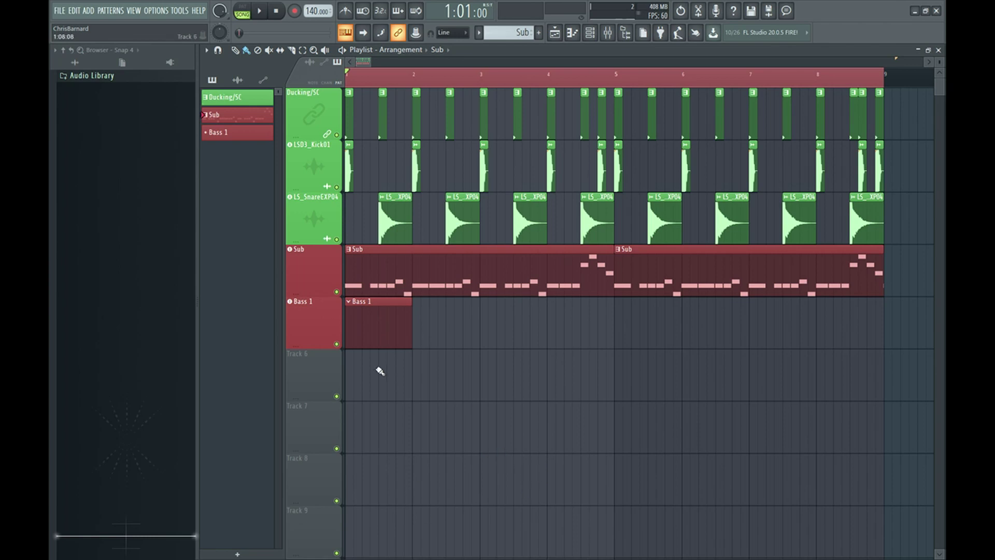
pyautogui.click(353, 323)
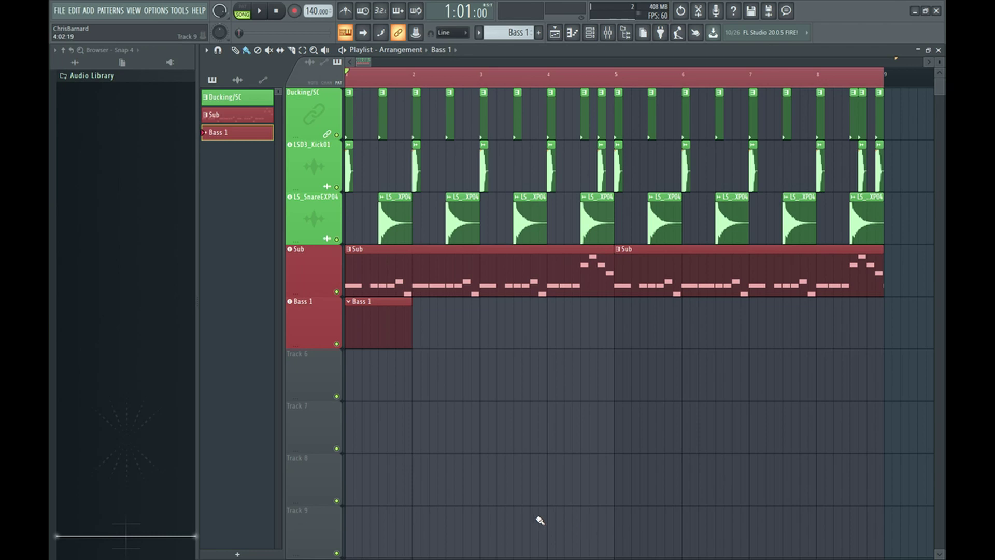
# - Shorten the first F4 note in the Sub pattern
pyautogui.doubleClick(372, 269)
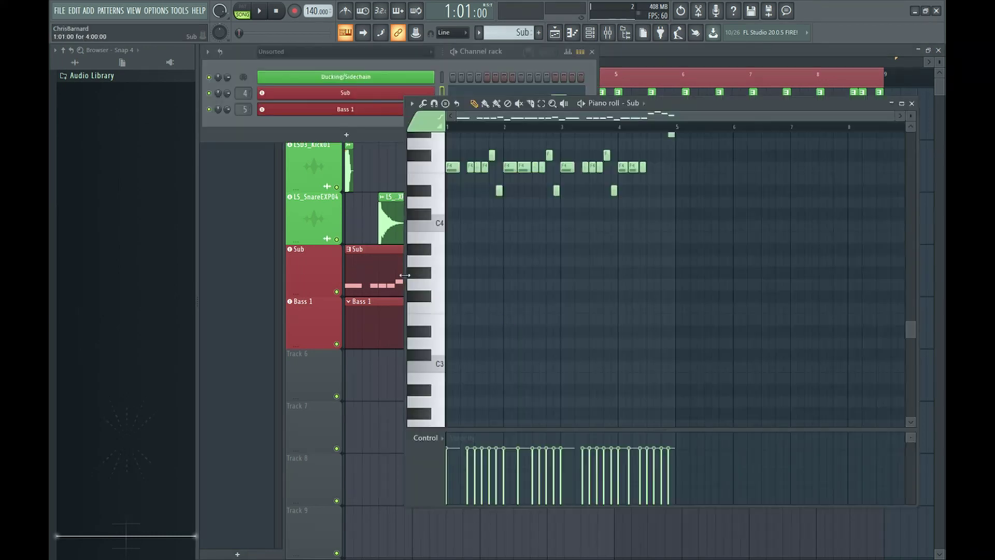
pyautogui.scroll(3, 467, 264)
pyautogui.scroll(2, 576, 286)
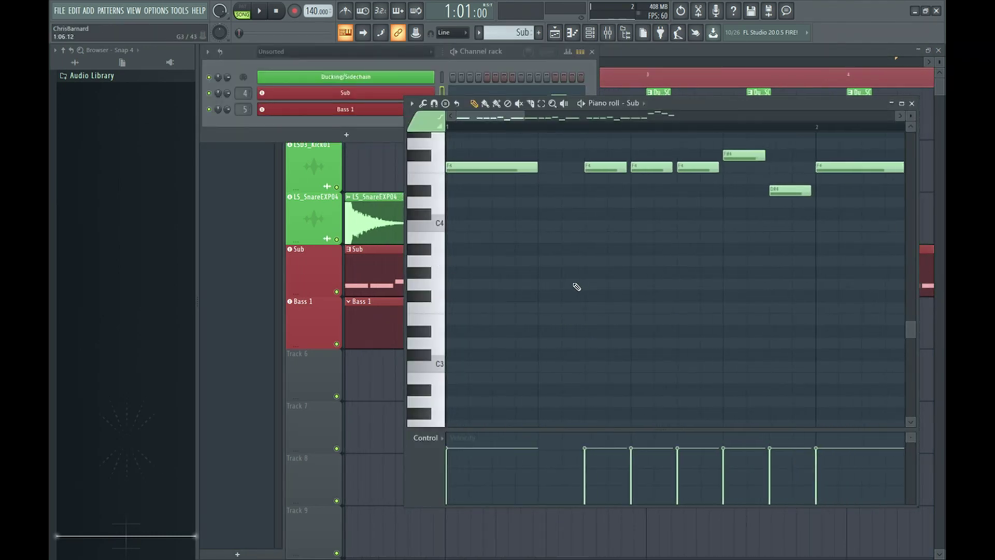
pyautogui.scroll(5, 603, 323)
pyautogui.scroll(-2, 497, 382)
pyautogui.scroll(3, 451, 385)
pyautogui.scroll(-1, 567, 358)
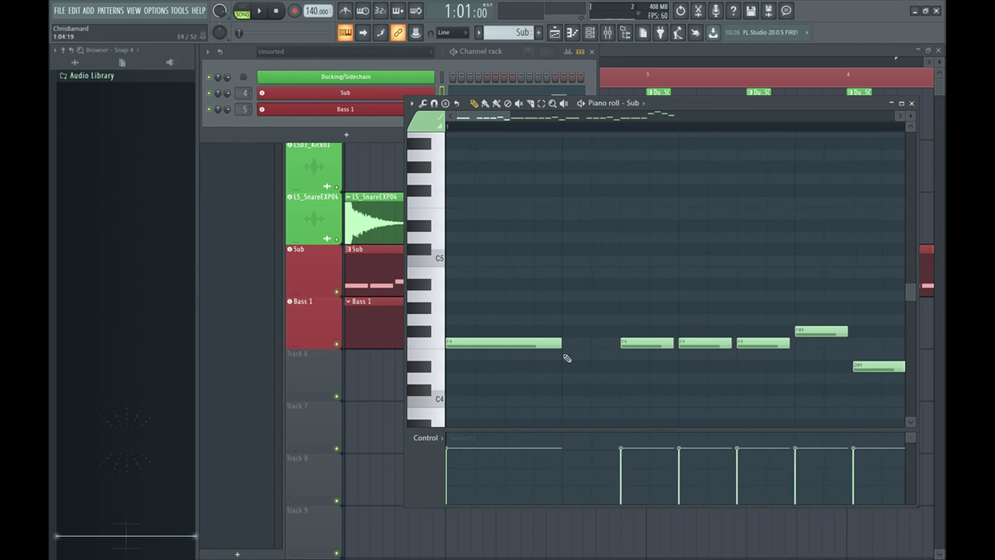
pyautogui.moveTo(554, 342); pyautogui.dragTo(502, 344)
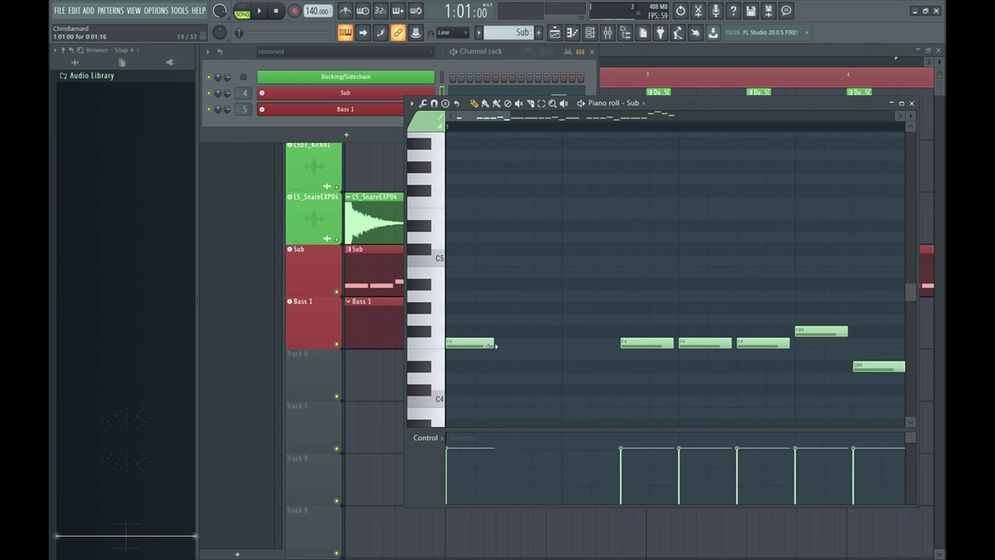
pyautogui.press('F5')
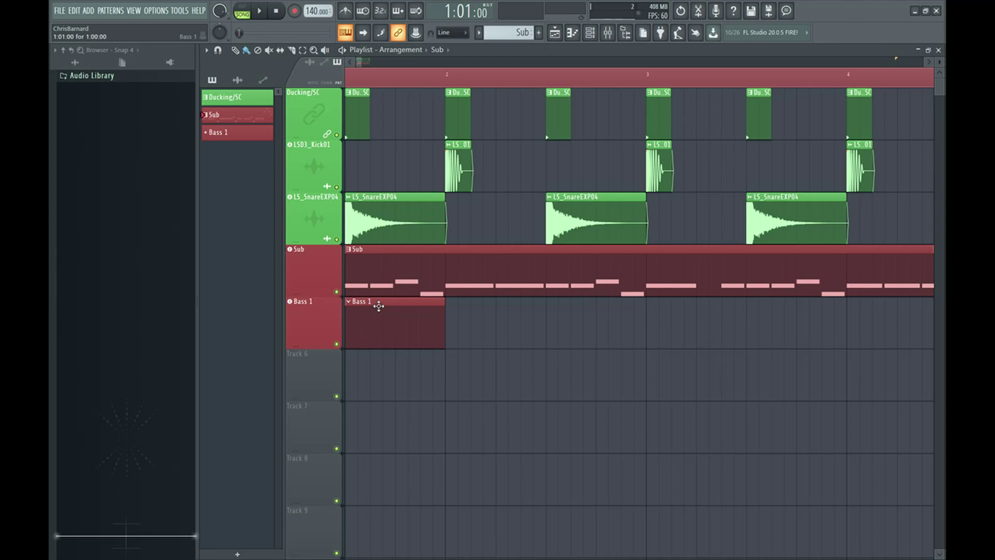
pyautogui.scroll(-2, 662, 316)
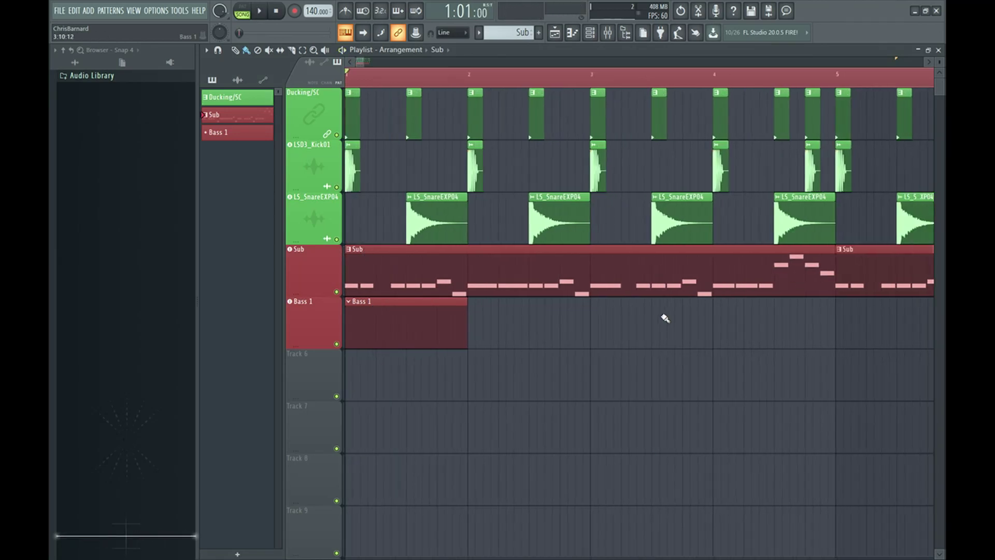
pyautogui.scroll(-1, 497, 365)
pyautogui.scroll(4, 374, 347)
pyautogui.scroll(-2, 398, 272)
# - Delete the second F4 note and stretch the first F4 note to fill the gap
pyautogui.doubleClick(397, 271)
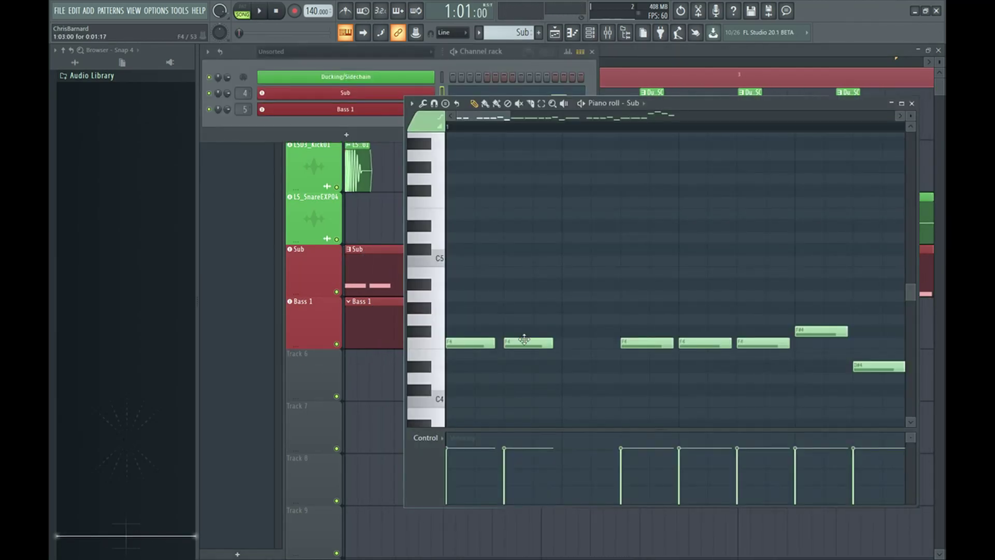
pyautogui.rightClick(530, 342)
pyautogui.moveTo(494, 343); pyautogui.dragTo(551, 346)
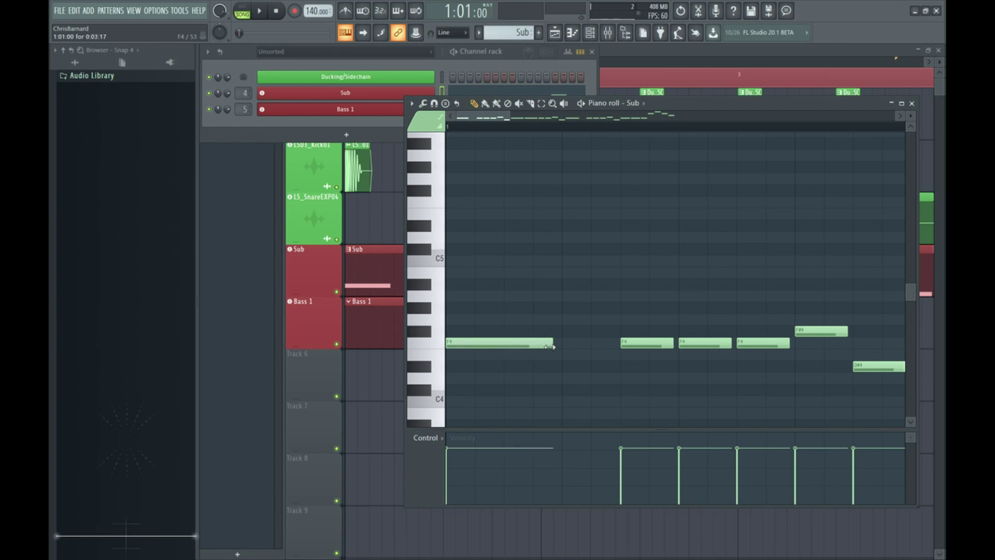
pyautogui.press('F7')
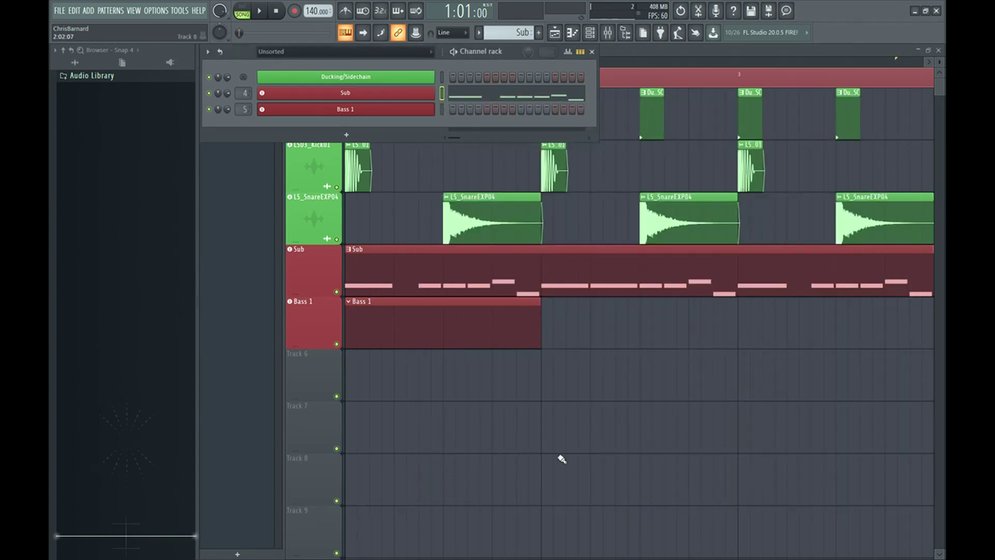
pyautogui.press('F6')
pyautogui.press('F9')
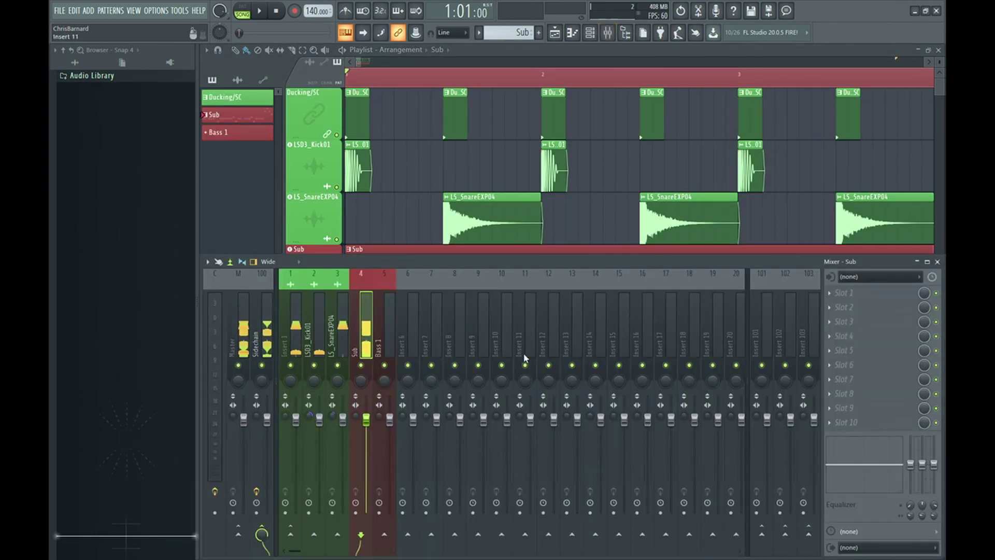
pyautogui.press('F9')
pyautogui.scroll(-2, 433, 221)
pyautogui.scroll(-5, 703, 334)
pyautogui.scroll(1, 296, 285)
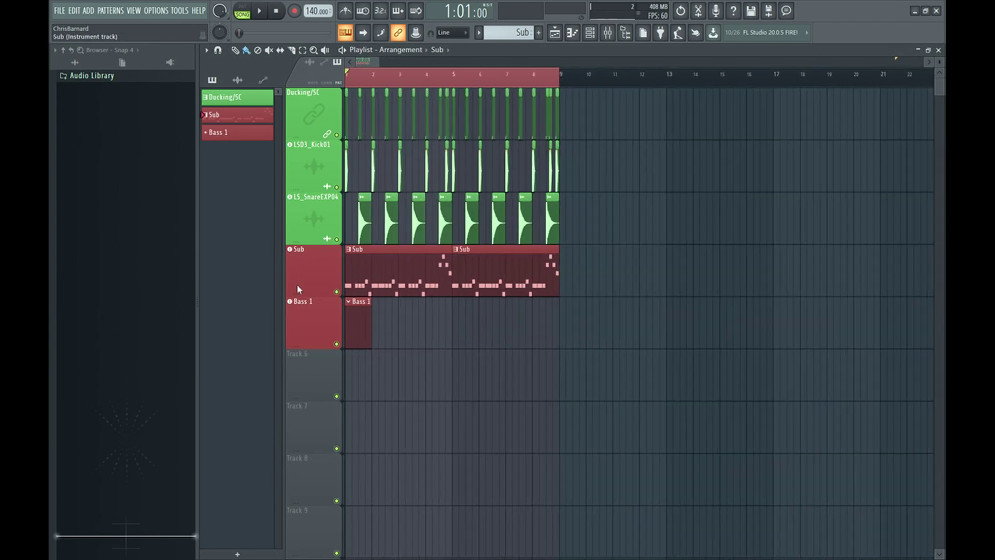
pyautogui.scroll(4, 473, 311)
pyautogui.scroll(-1, 413, 359)
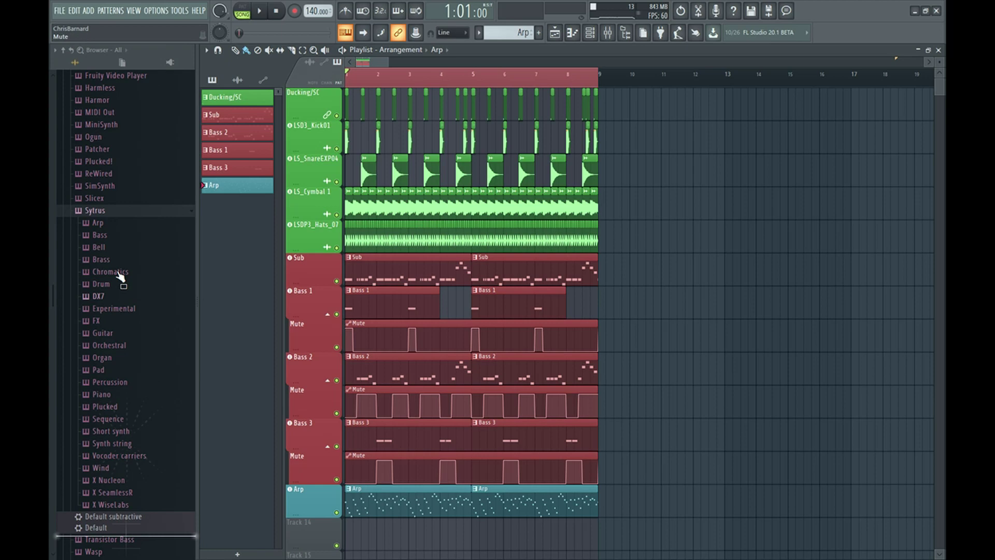
pyautogui.scroll(10, 135, 263)
pyautogui.scroll(5, 123, 342)
# - Collapse the Generators and Plugin presets folders, and select the snare and Ducking/SC clips
pyautogui.click(114, 153)
pyautogui.click(131, 123)
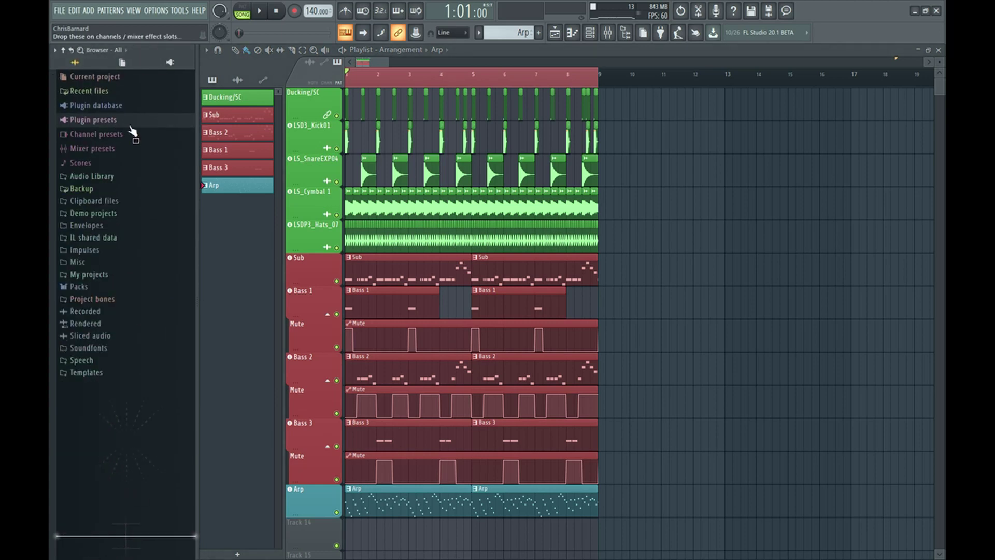
pyautogui.scroll(2, 496, 363)
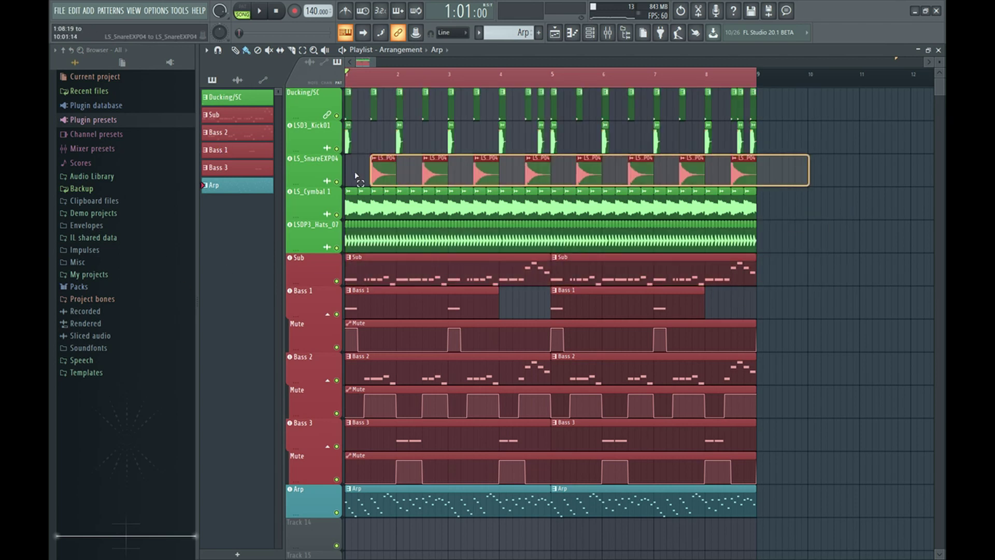
pyautogui.click(356, 173)
pyautogui.click(743, 106)
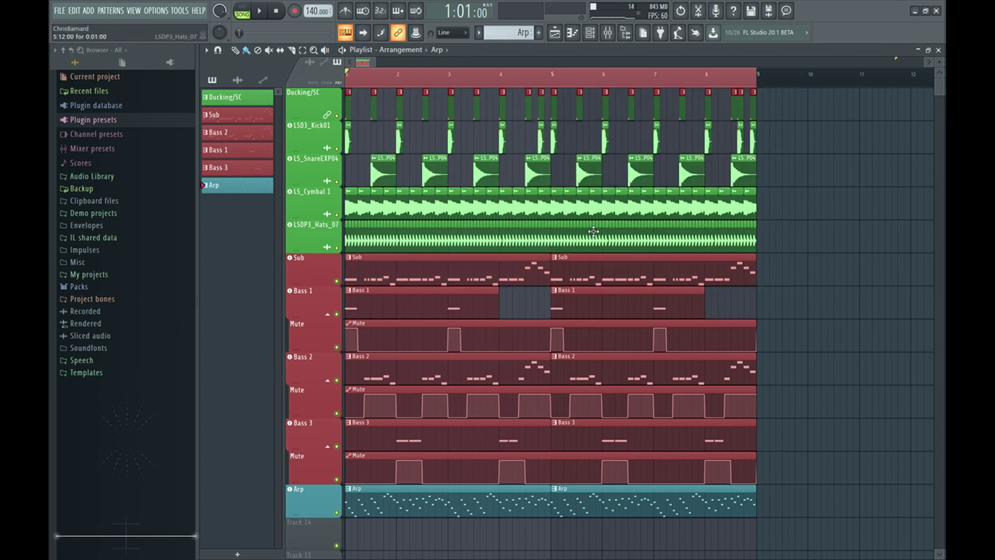
# - Confirm the Sidechain mixer track's name and colour
pyautogui.press('F9')
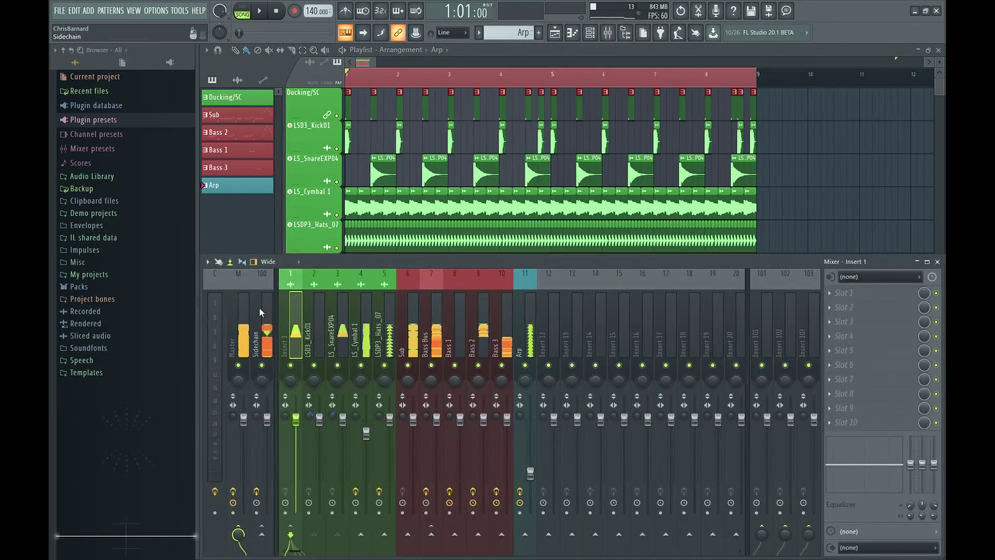
pyautogui.press('F2')
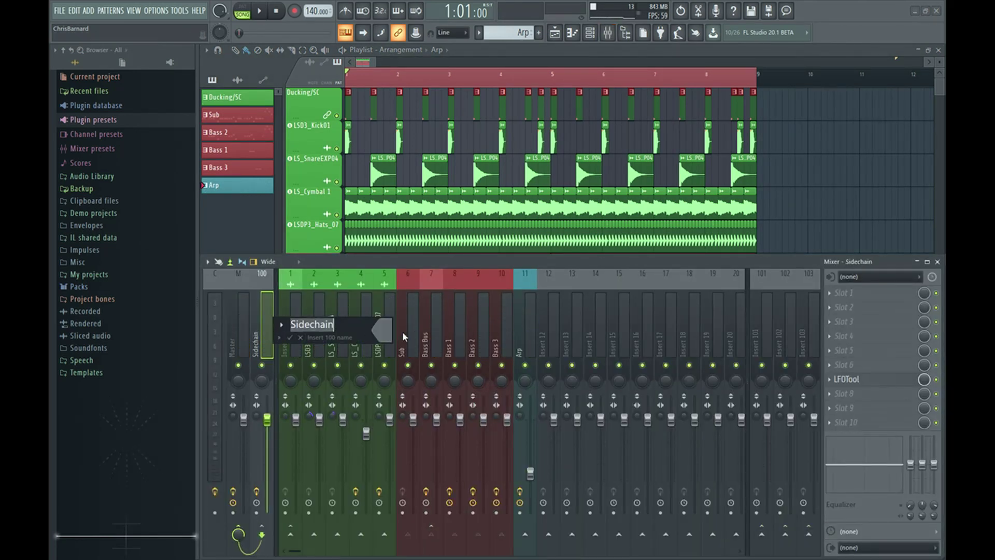
pyautogui.click(385, 331)
pyautogui.click(423, 320)
pyautogui.press('Return')
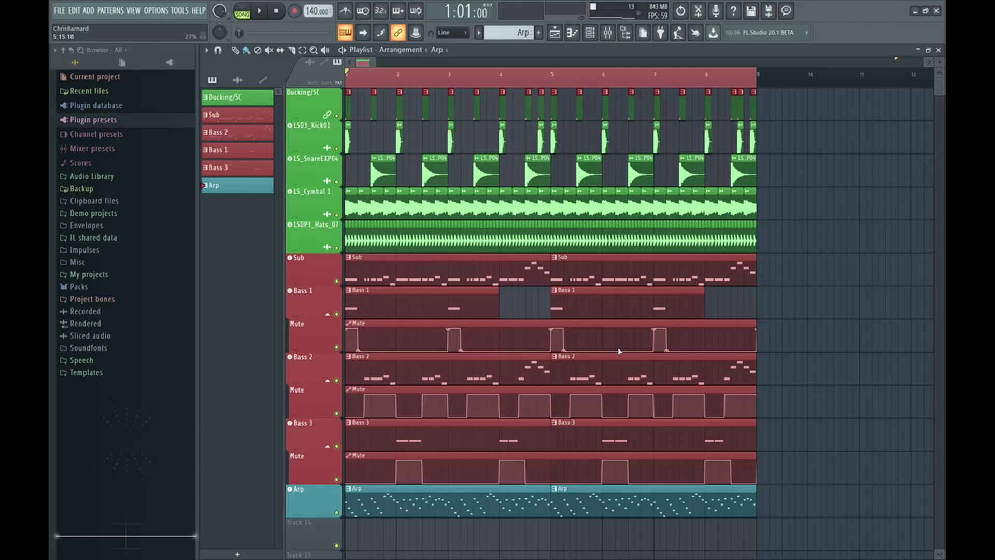
pyautogui.press('F9')
pyautogui.scroll(-2, 370, 273)
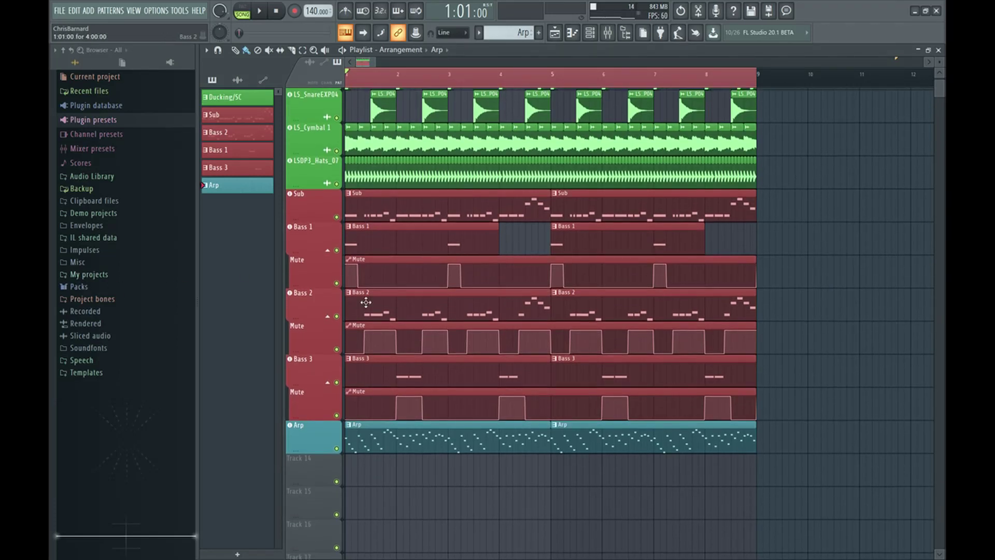
pyautogui.scroll(2, 365, 494)
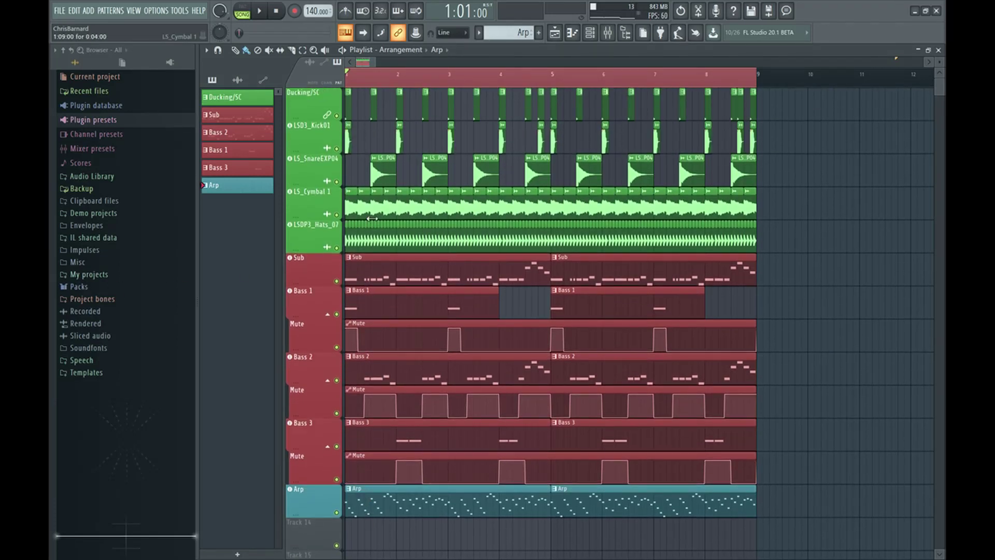
pyautogui.scroll(-1, 372, 233)
# - Check the Sub pattern, then solo the Sub track in the playlist
pyautogui.doubleClick(372, 245)
pyautogui.press('F7')
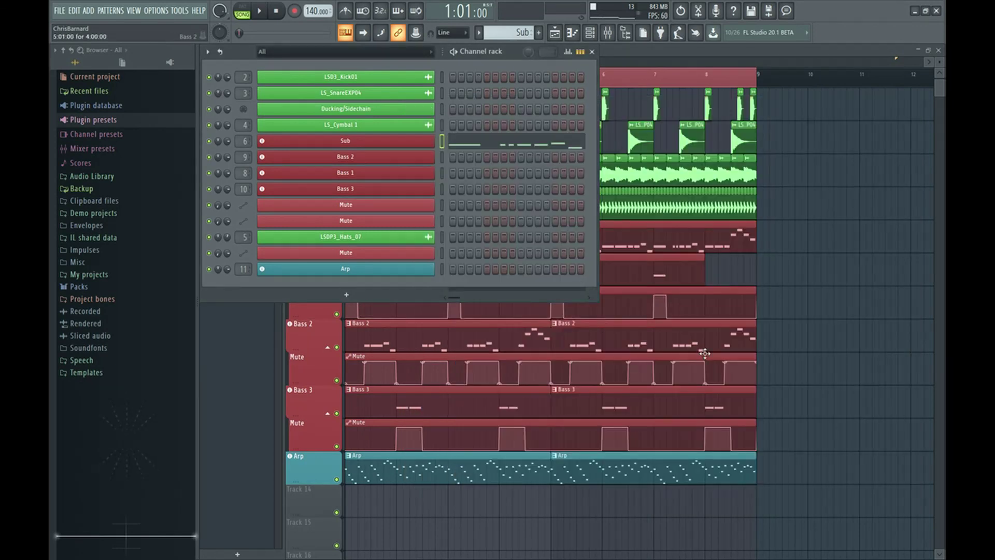
pyautogui.press('F6')
pyautogui.rightClick(338, 250)
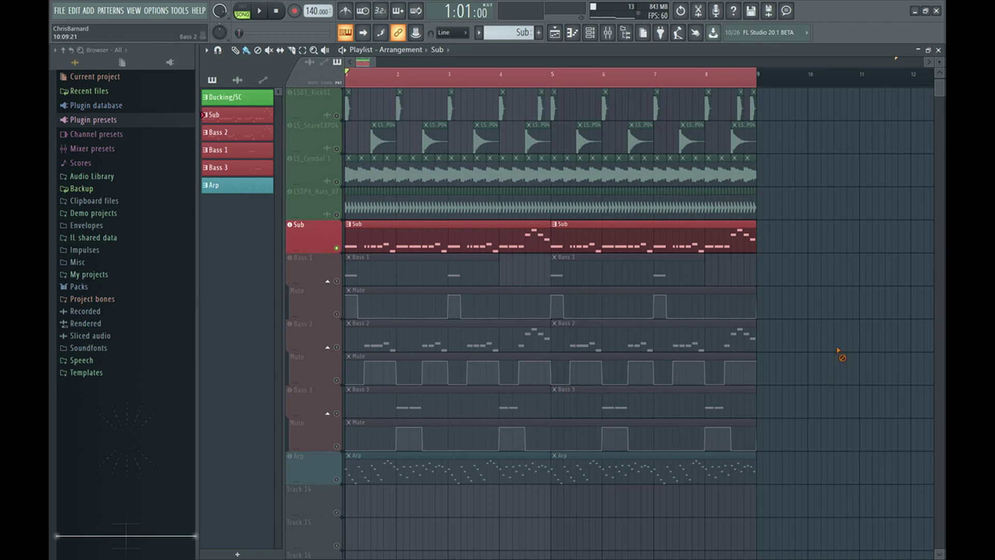
pyautogui.scroll(1, 382, 261)
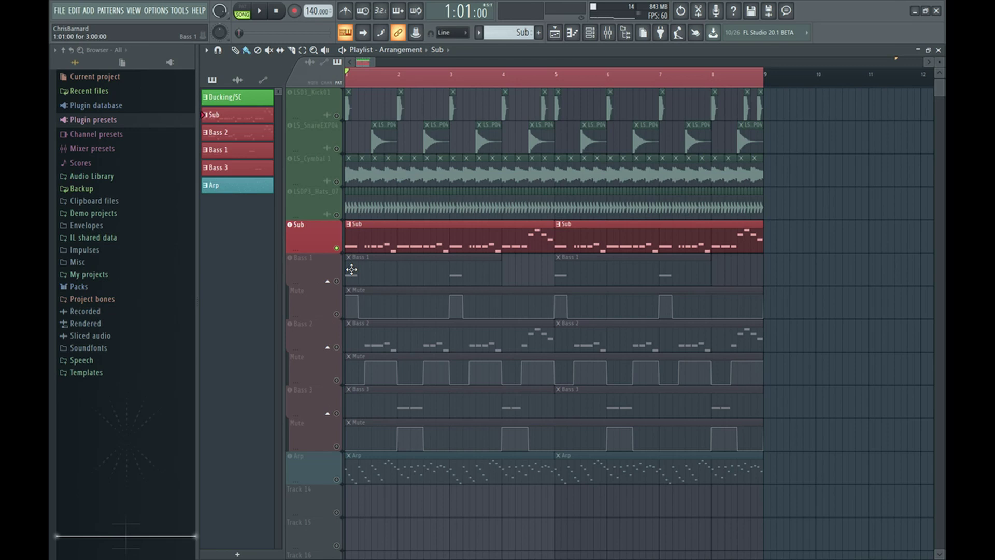
# - Preview Sub with Bass 1 and its mute automation, then unmute all tracks and play the drop
pyautogui.click(337, 281)
pyautogui.click(336, 314)
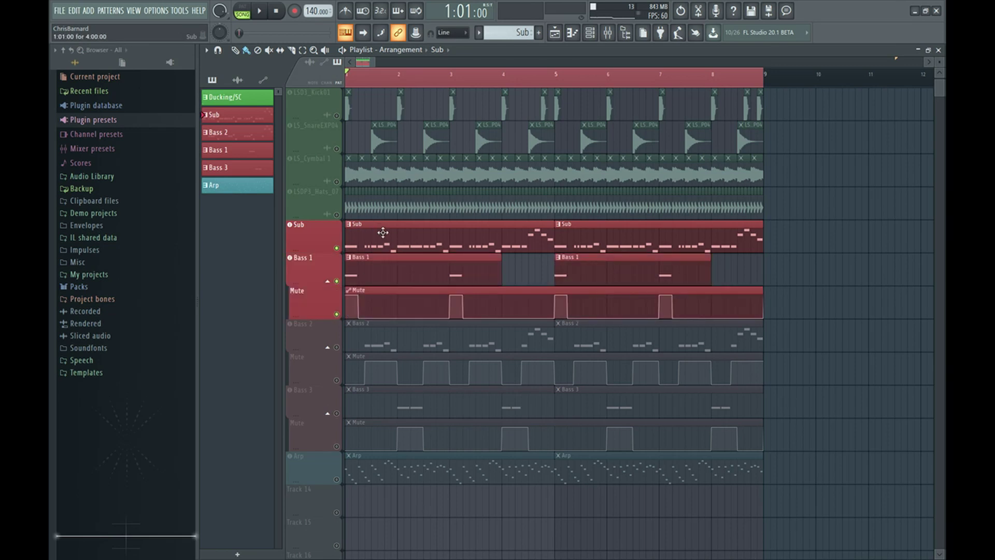
pyautogui.keyDown('ctrl'); pyautogui.scroll(1, 382, 232); pyautogui.keyUp('ctrl')
pyautogui.press('space')
pyautogui.press('space')
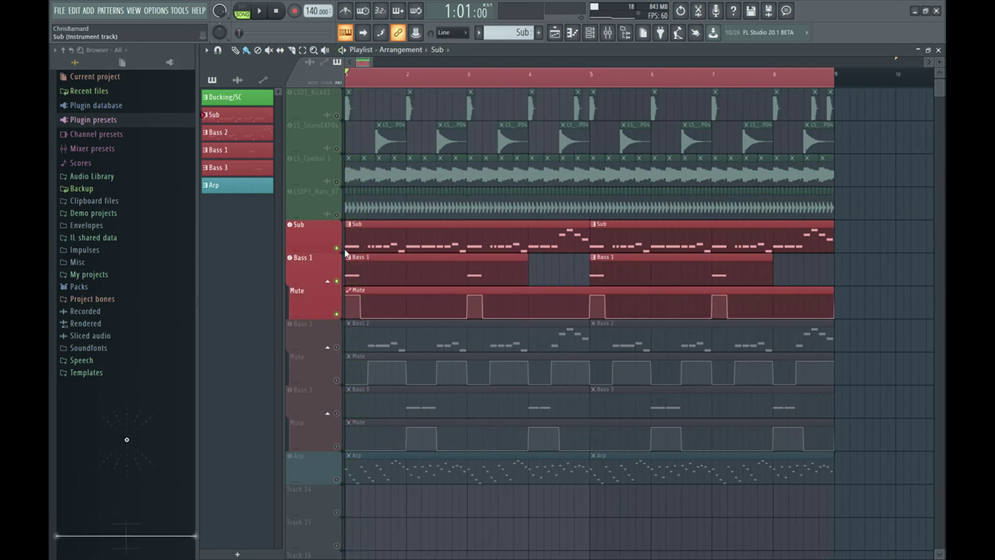
pyautogui.keyDown('ctrl'); pyautogui.click(337, 247); pyautogui.keyUp('ctrl')
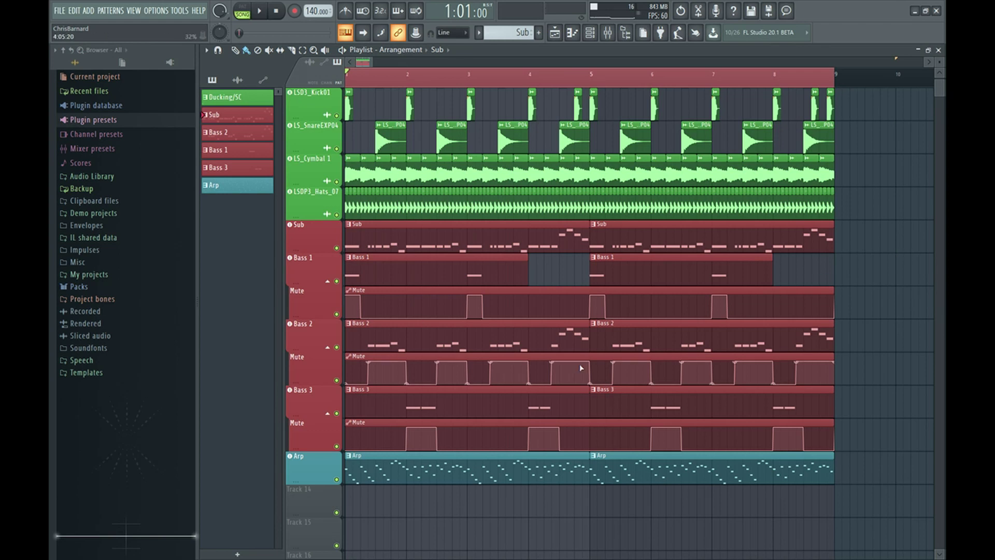
pyautogui.press('space')
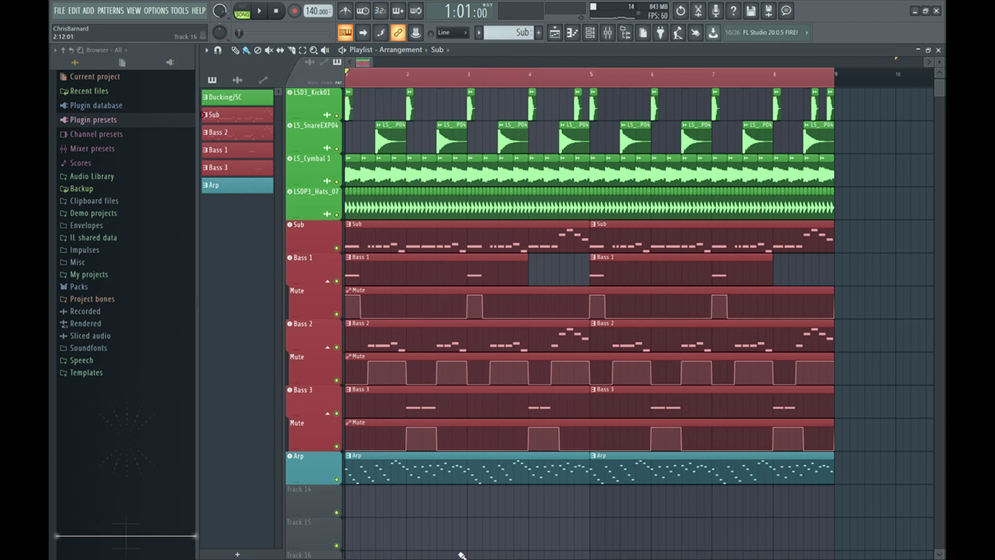
# - Select and solo the Bass 1 pattern, then re-enable its mute automation and the Sub track
pyautogui.click(475, 281)
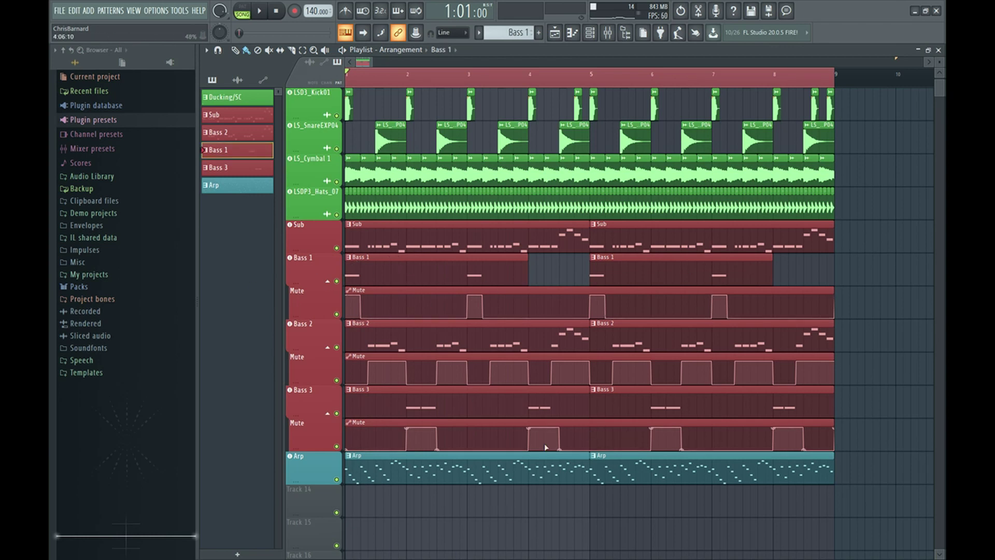
pyautogui.rightClick(337, 280)
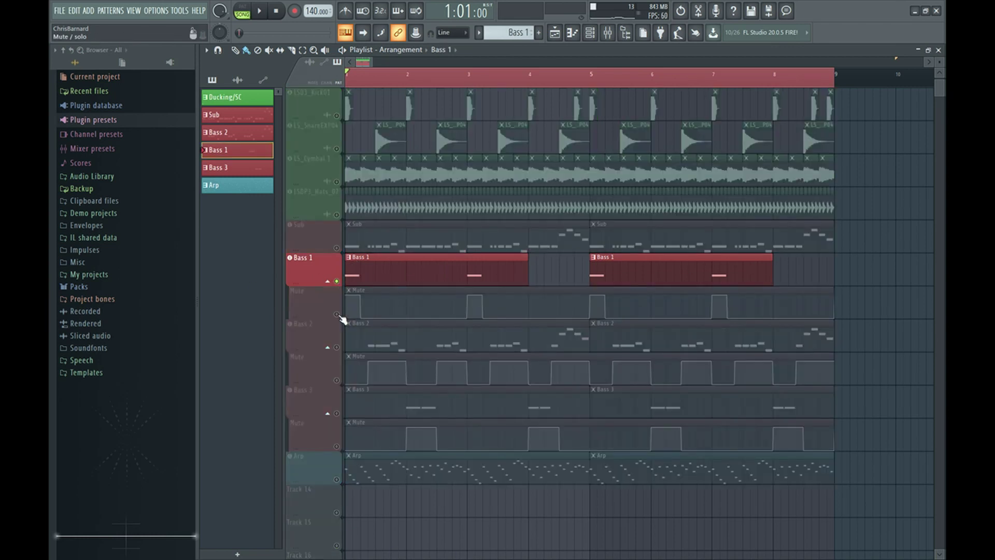
pyautogui.click(337, 315)
pyautogui.click(338, 249)
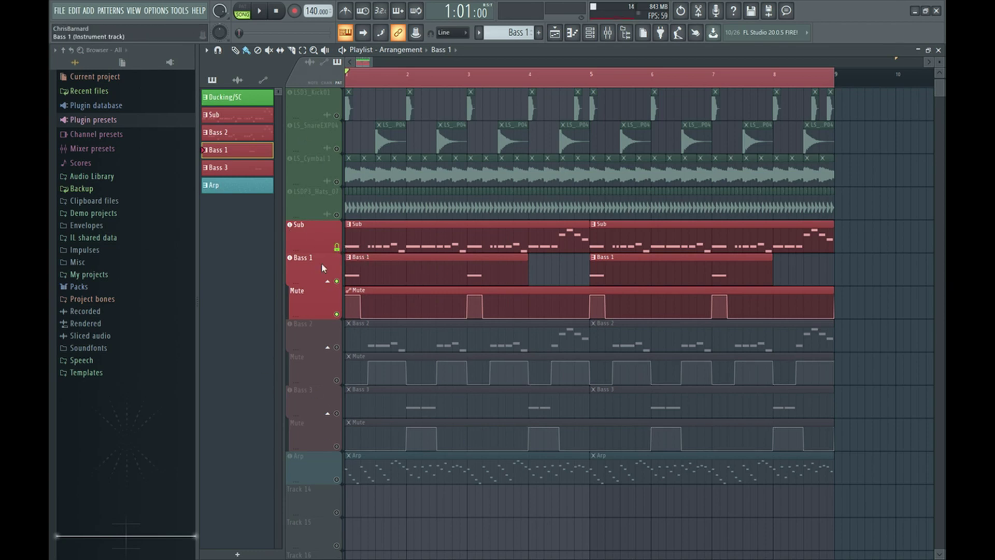
# - Audition Sub and Bass 1 with Ducking/SC on and the kick muted, then enable Bass 1 and Bass 2
pyautogui.click(337, 115)
pyautogui.scroll(1, 344, 148)
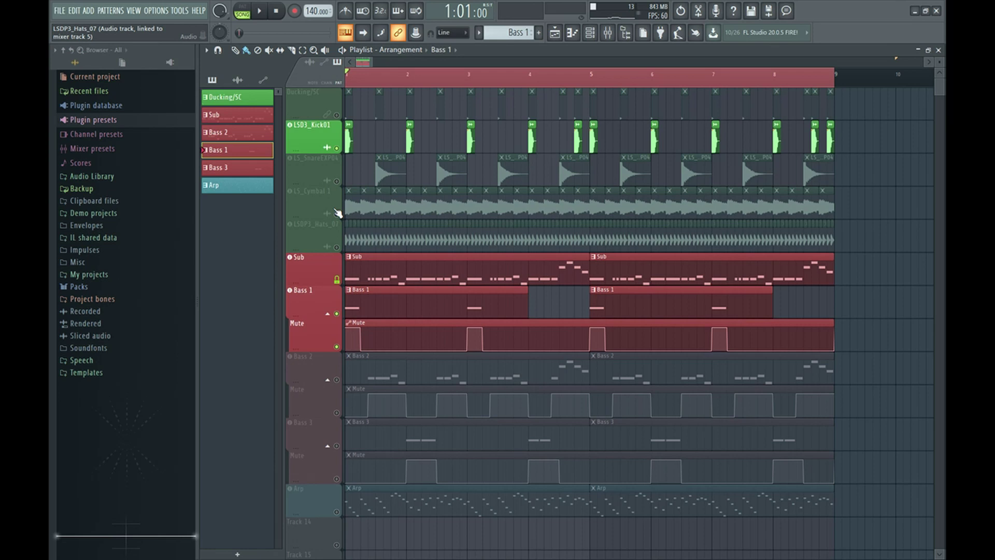
pyautogui.click(337, 115)
pyautogui.click(337, 147)
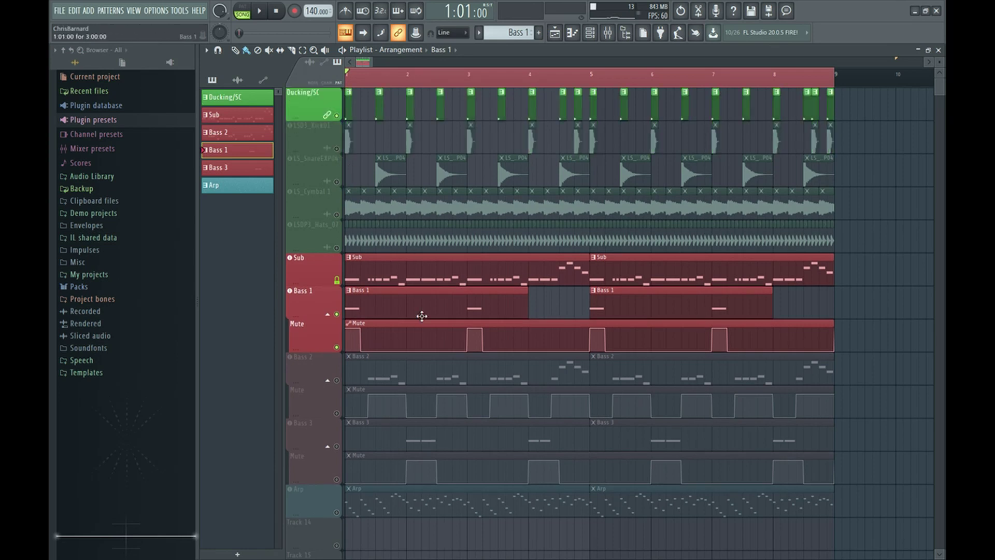
pyautogui.press('space')
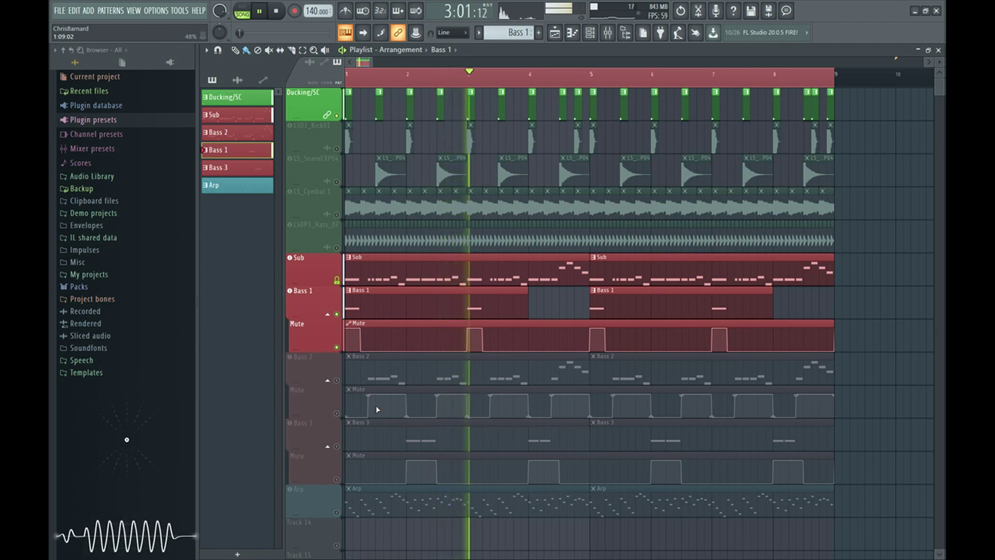
pyautogui.press('space')
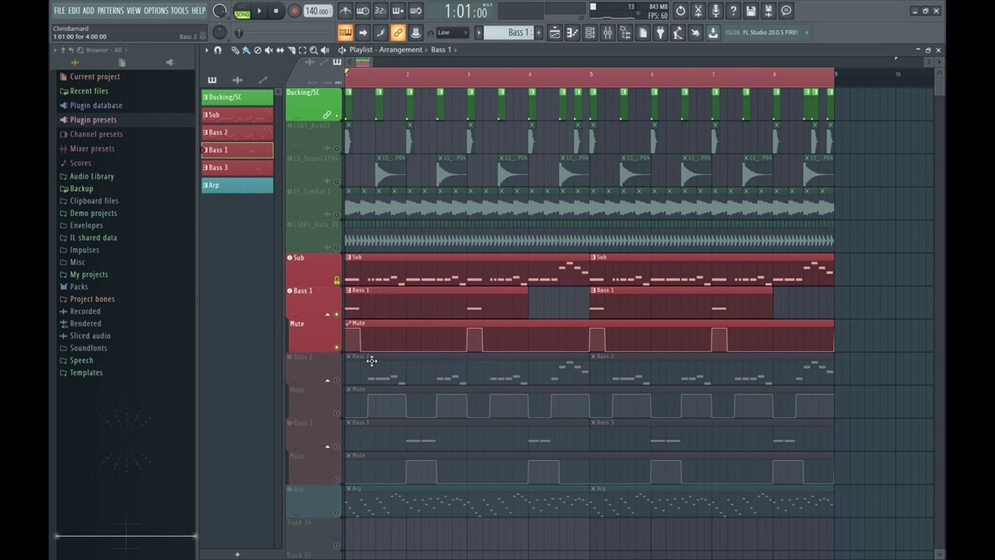
pyautogui.scroll(-2, 364, 324)
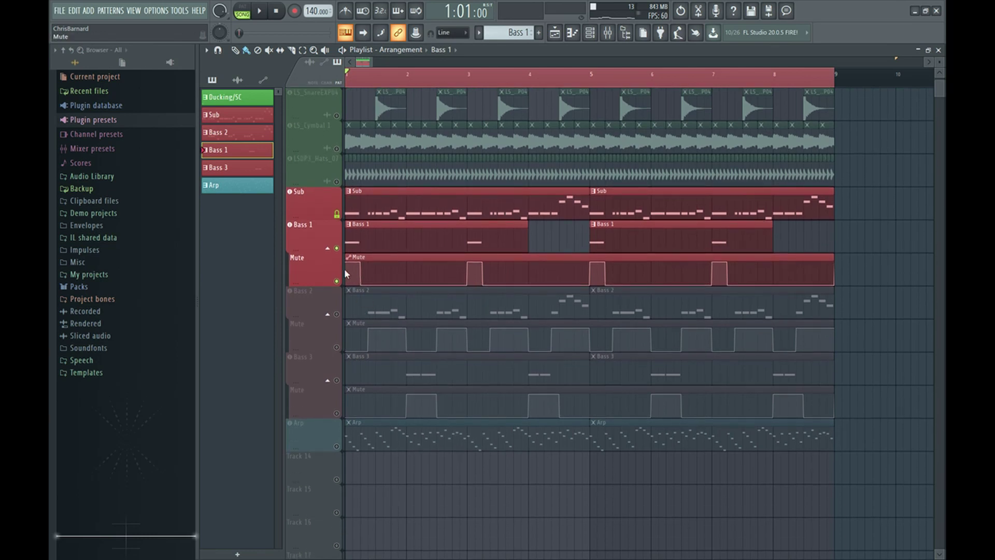
pyautogui.scroll(-2, 352, 384)
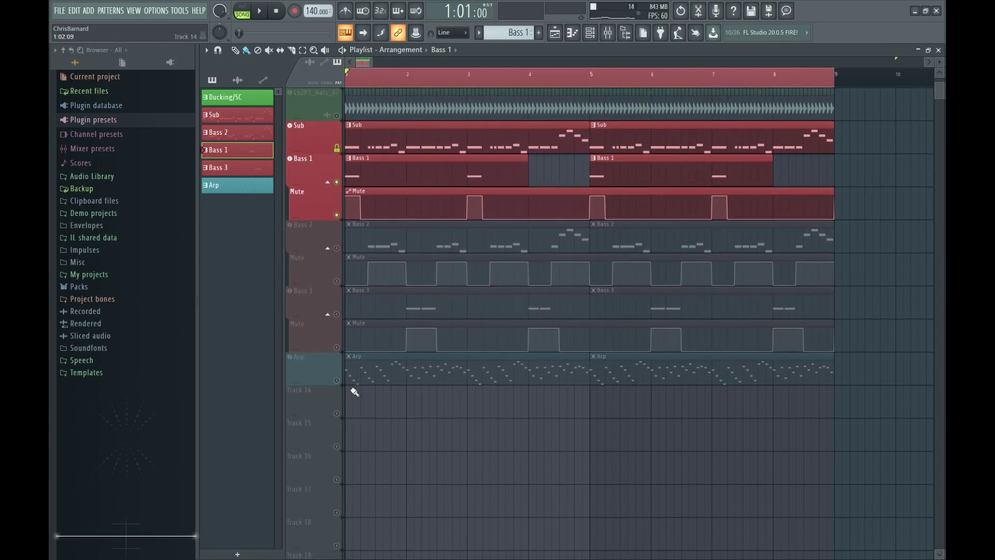
pyautogui.scroll(4, 369, 438)
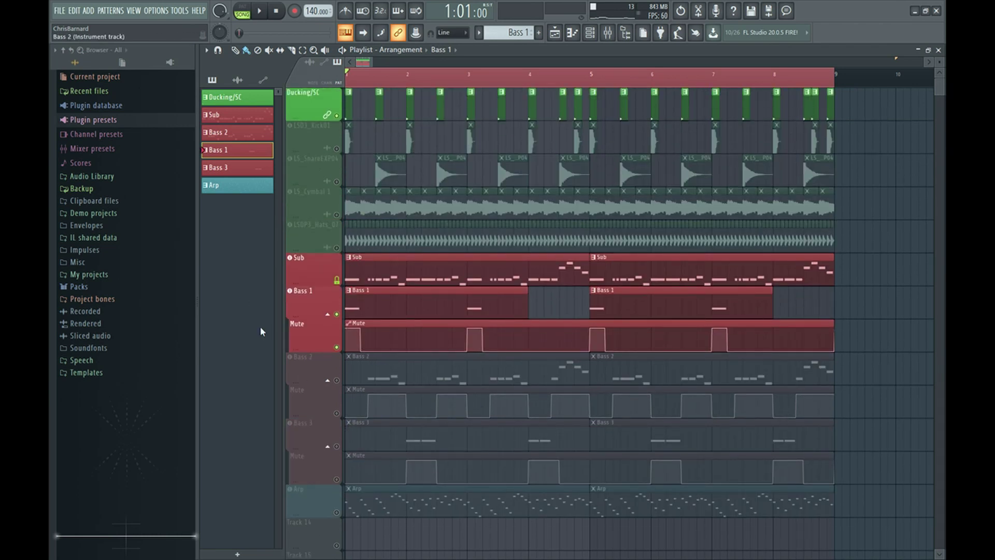
pyautogui.click(343, 314)
pyautogui.scroll(-1, 339, 313)
pyautogui.moveTo(339, 280); pyautogui.dragTo(339, 366)
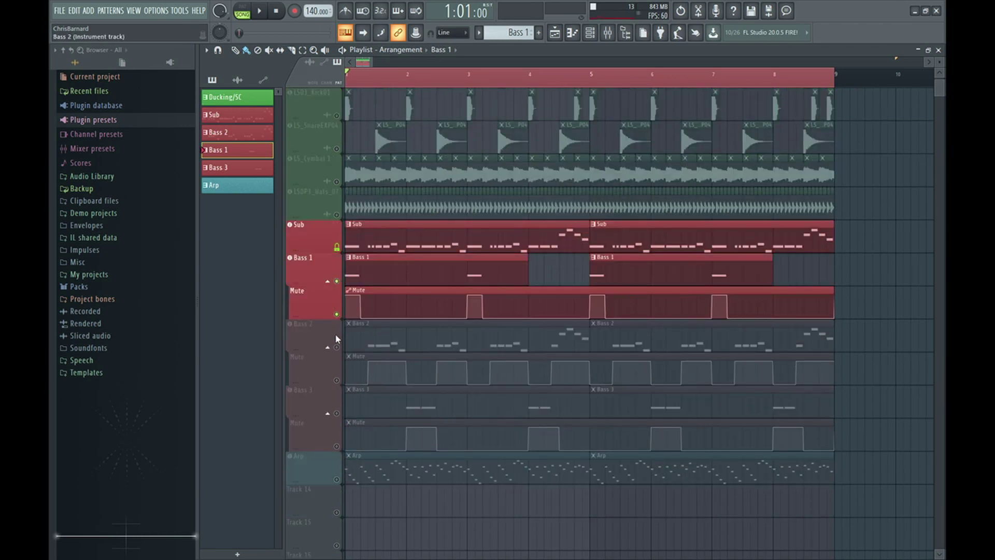
# - Enable Bass 2's mute automation, preview it, then switch on Bass 3 and its mute automation
pyautogui.click(337, 380)
pyautogui.press('space')
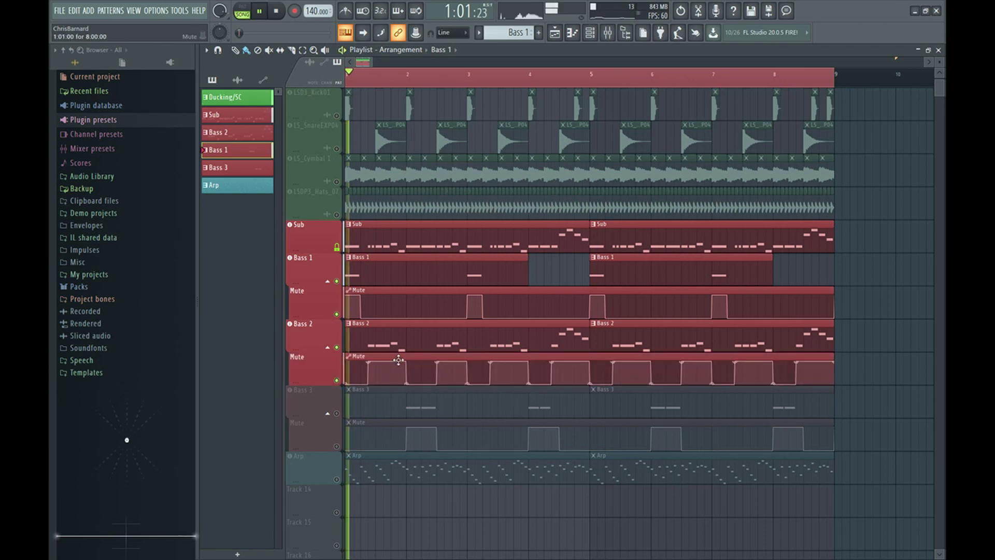
pyautogui.press('space')
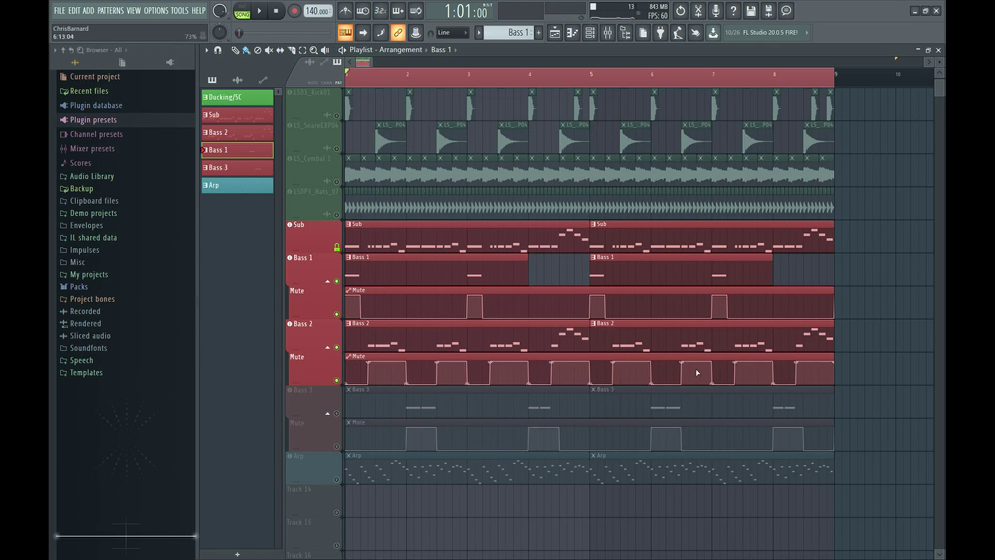
pyautogui.click(337, 413)
pyautogui.click(337, 447)
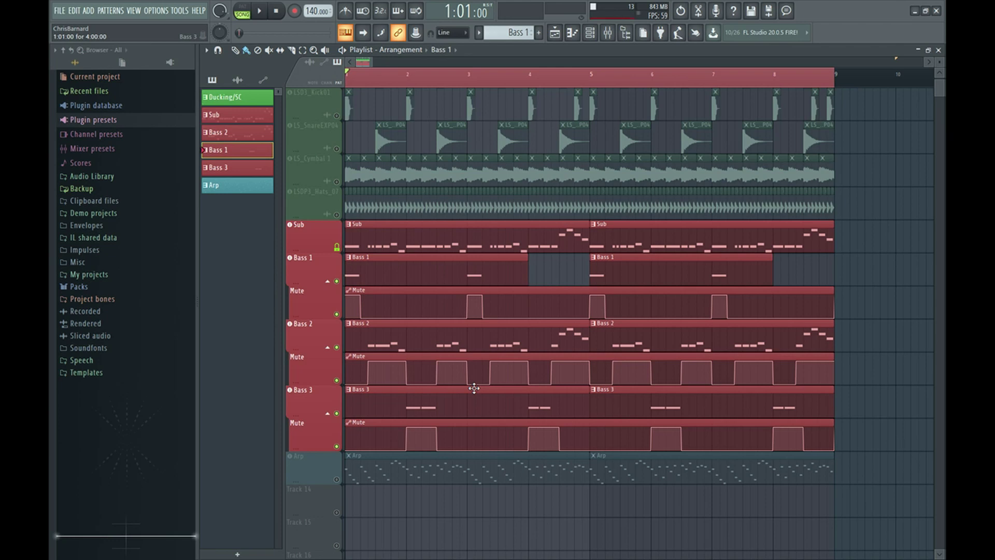
# - Play all bass layers with the Sub, then make the Mute automation the current pattern
pyautogui.press('space')
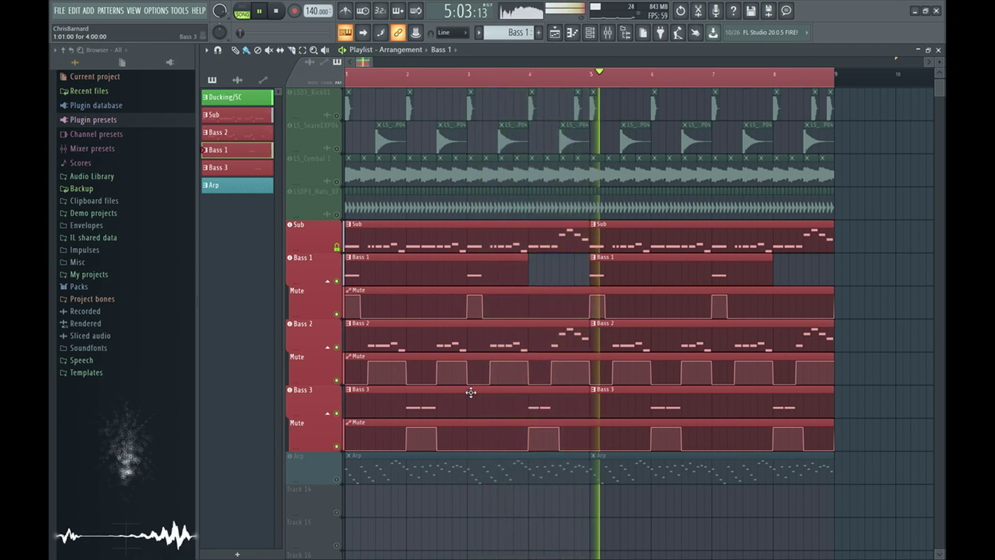
pyautogui.press('space')
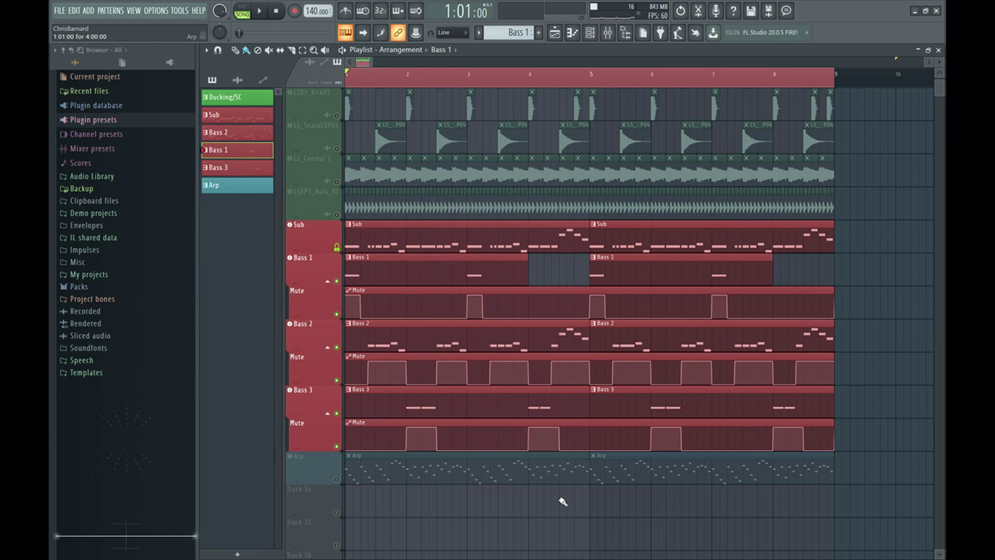
pyautogui.click(565, 449)
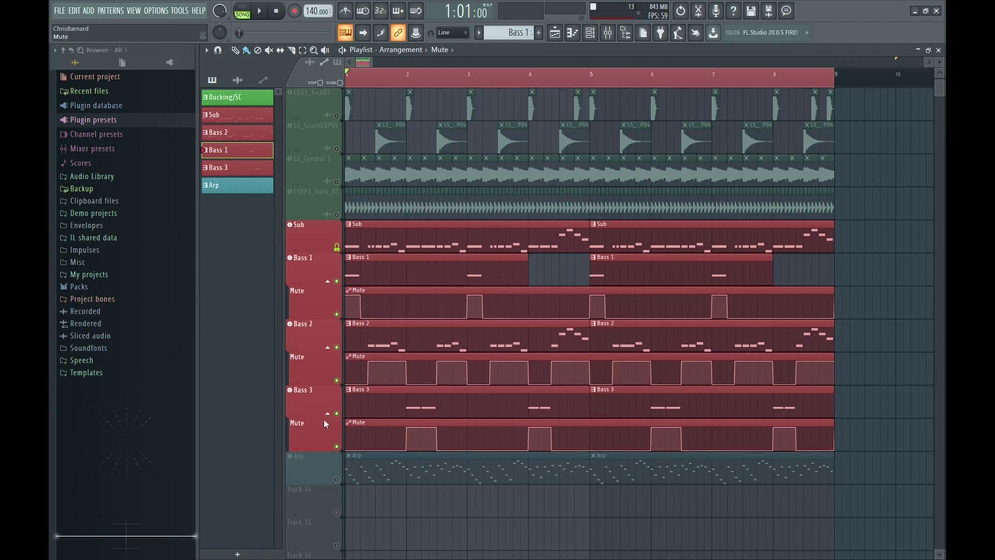
# - Preview short stretches of the drop from near the start of bar 1
pyautogui.press('space')
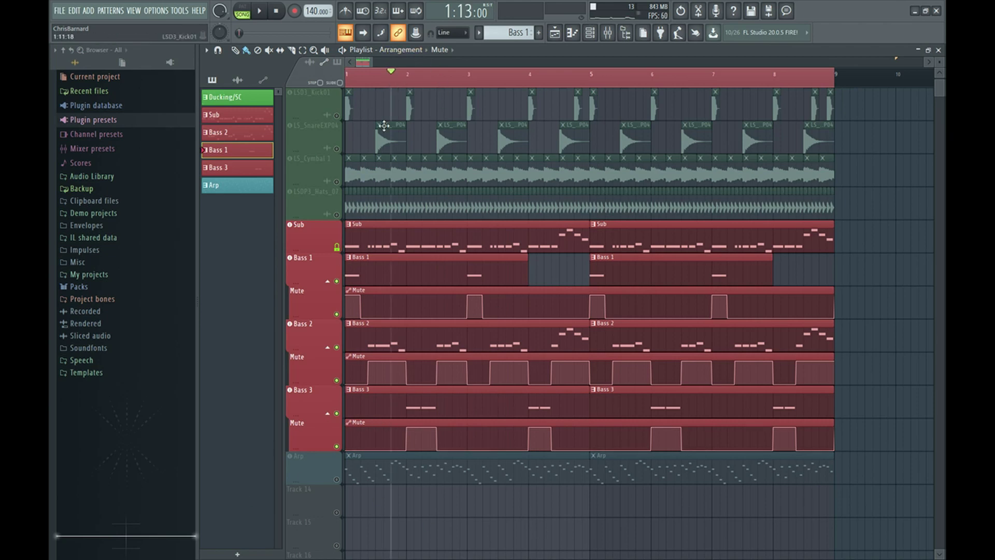
pyautogui.press('space')
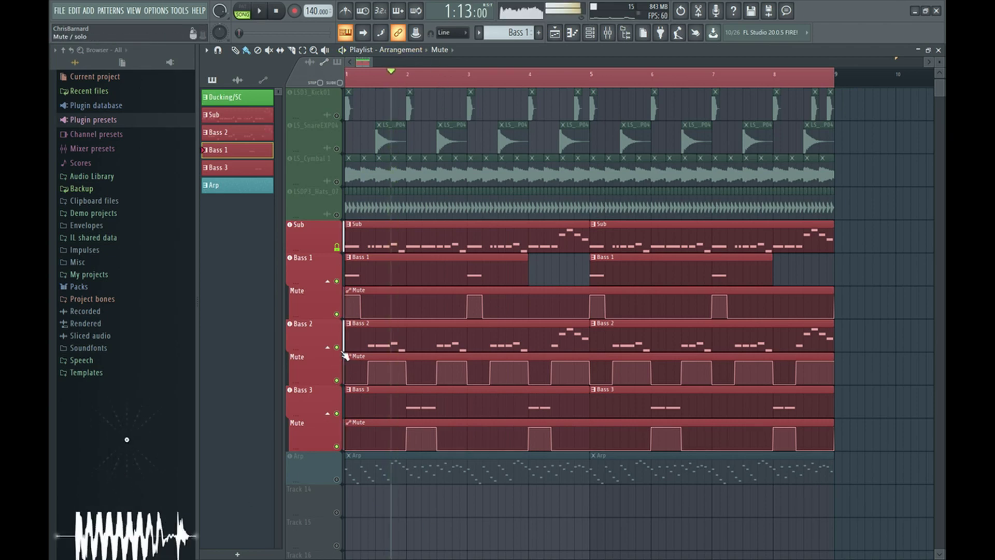
pyautogui.press('space')
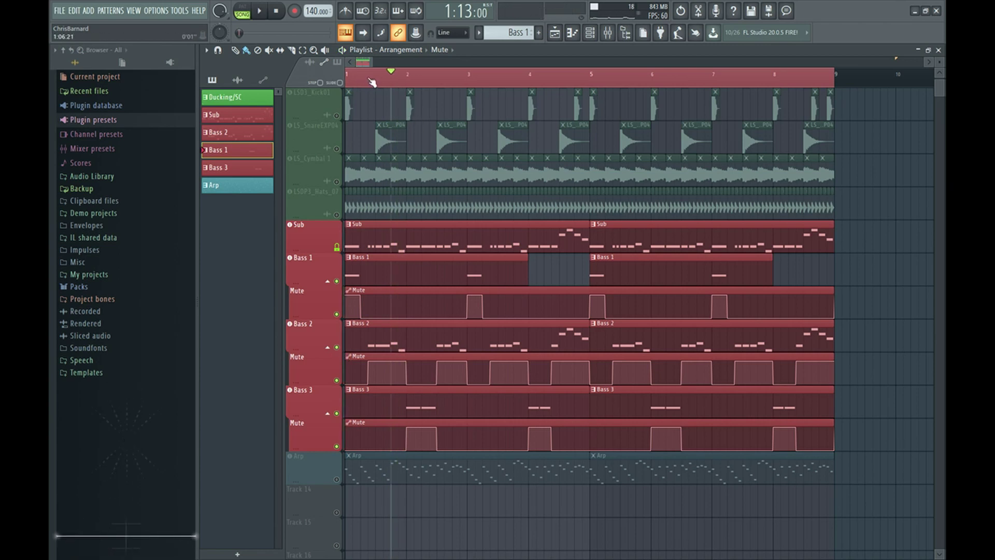
pyautogui.click(369, 73)
pyautogui.press('space')
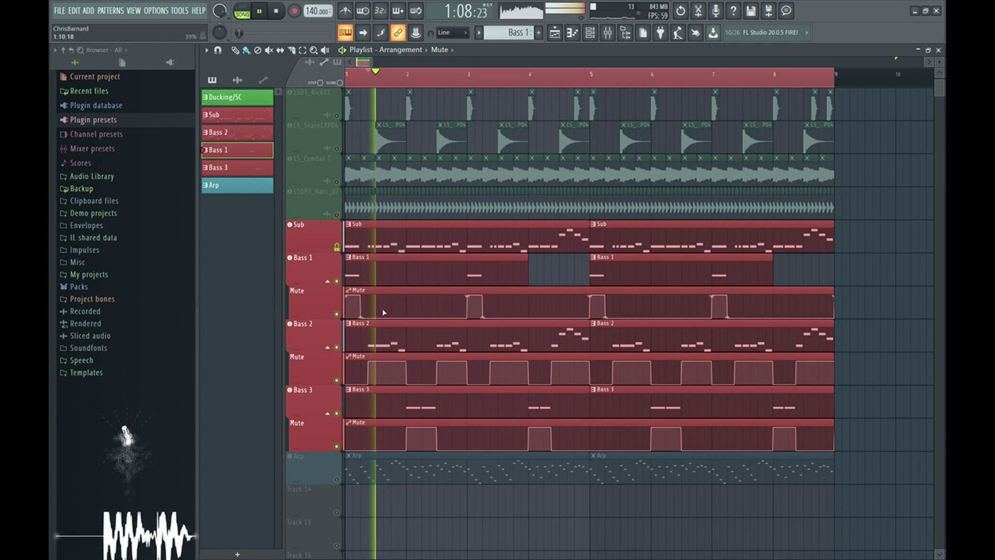
pyautogui.press('space')
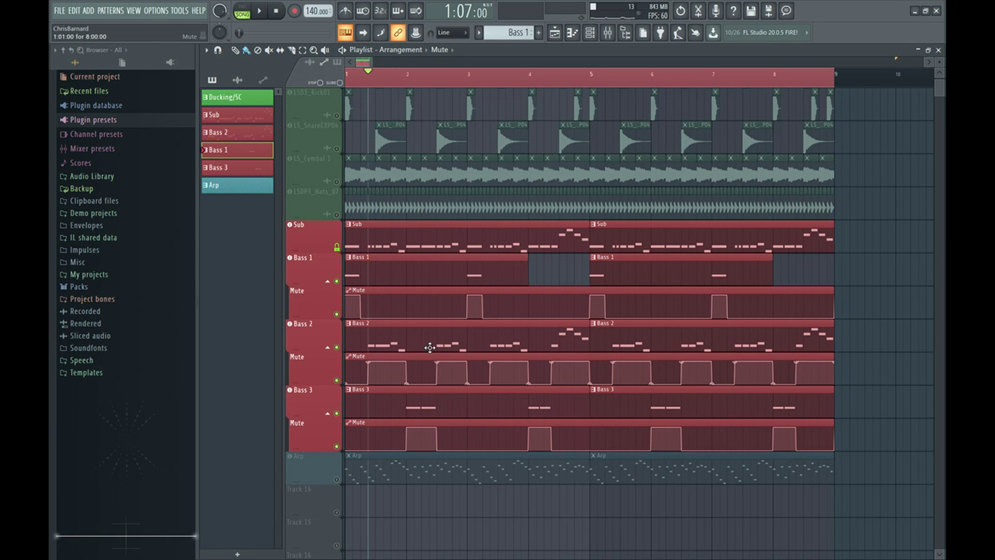
# - Review Bass 1's OTT and FreeClip effect chain in the mixer
pyautogui.press('F9')
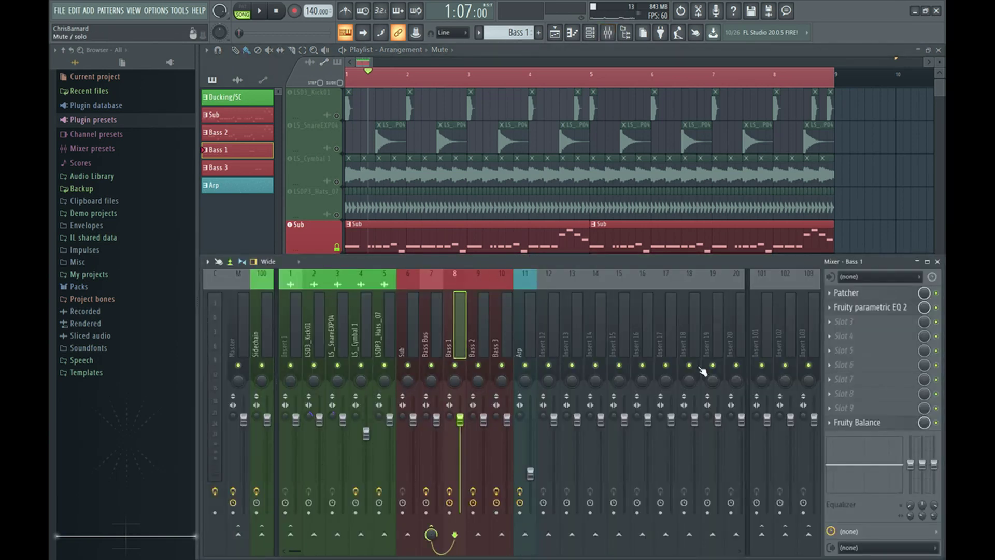
pyautogui.click(871, 294)
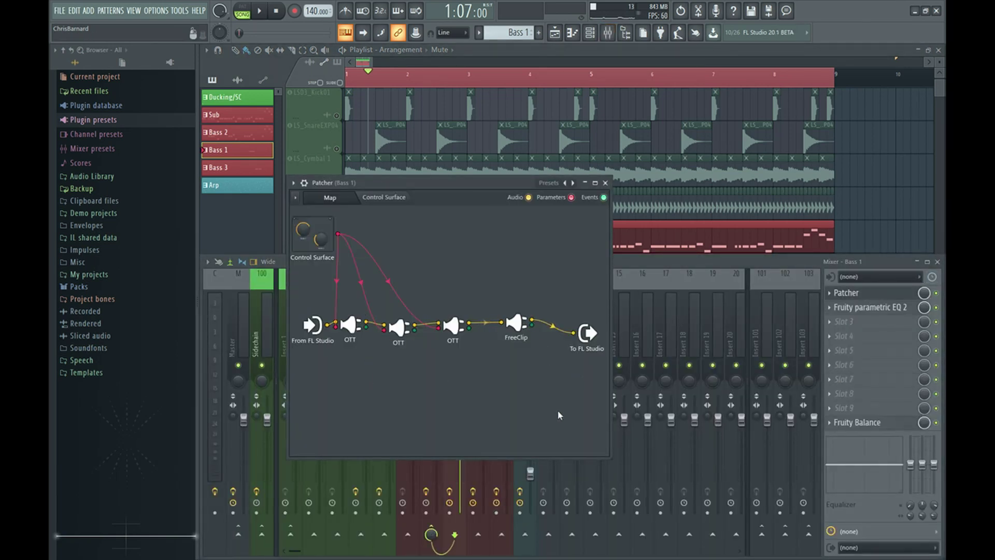
pyautogui.press('Escape')
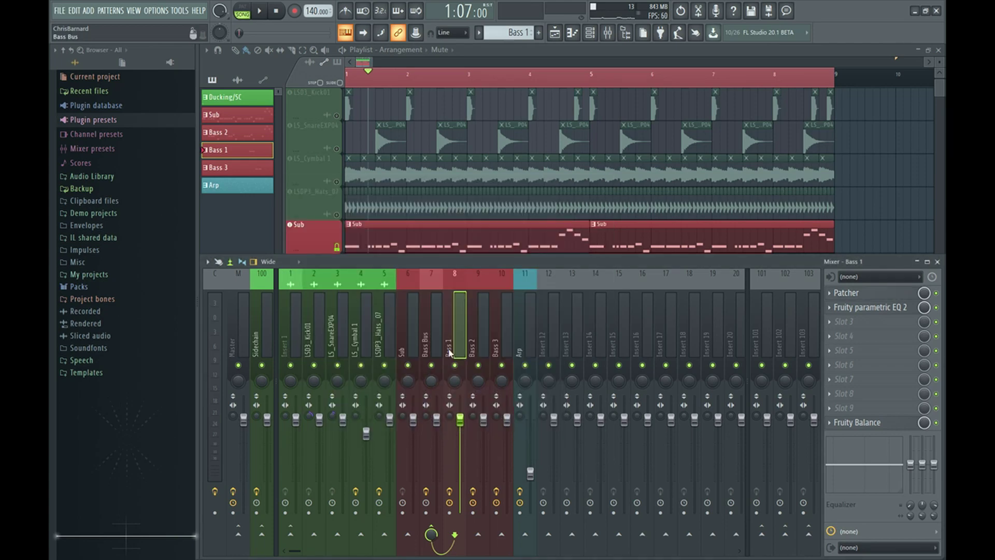
pyautogui.press('F9')
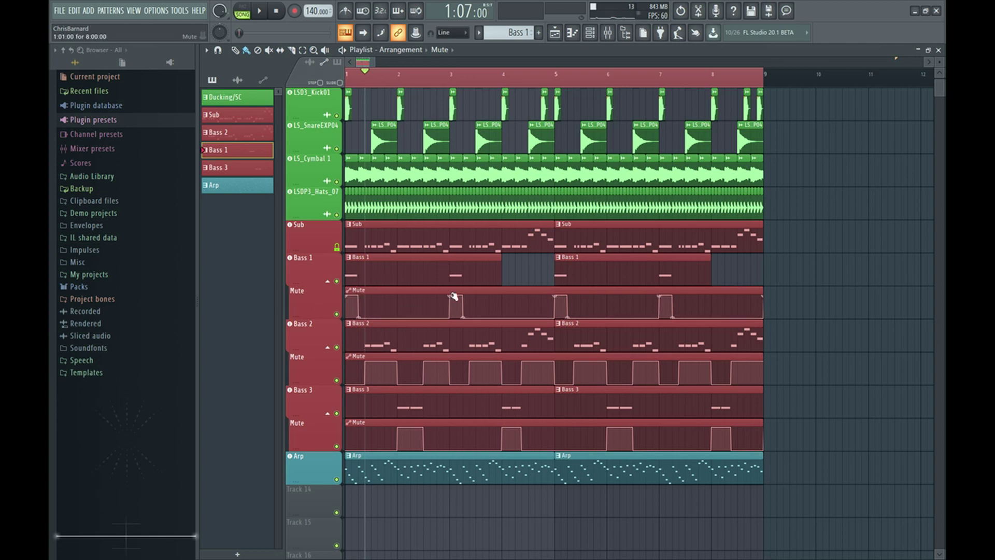
# - Check Bass 1's Fruity Balance effect, then close the mixer
pyautogui.press('F9')
pyautogui.click(864, 422)
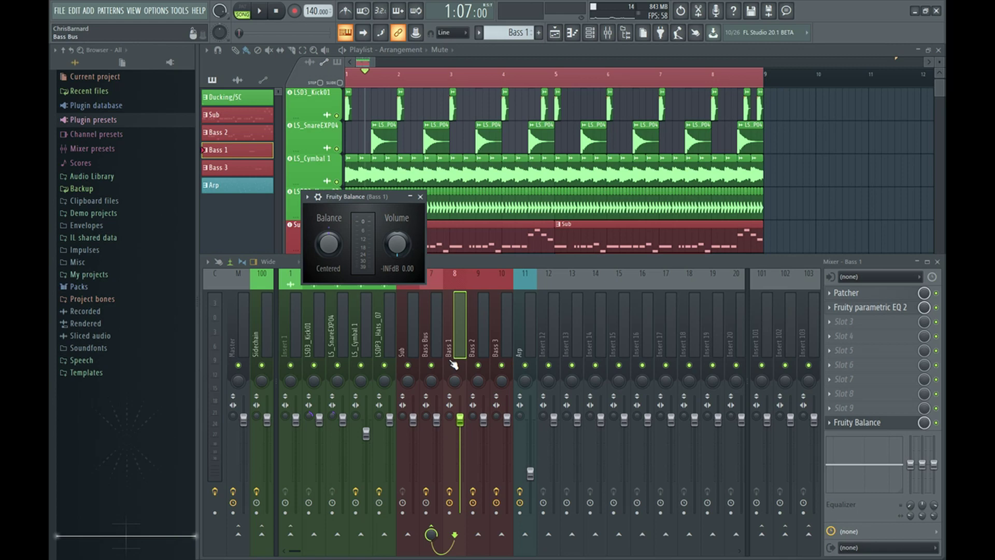
pyautogui.press('F9')
pyautogui.scroll(1, 338, 268)
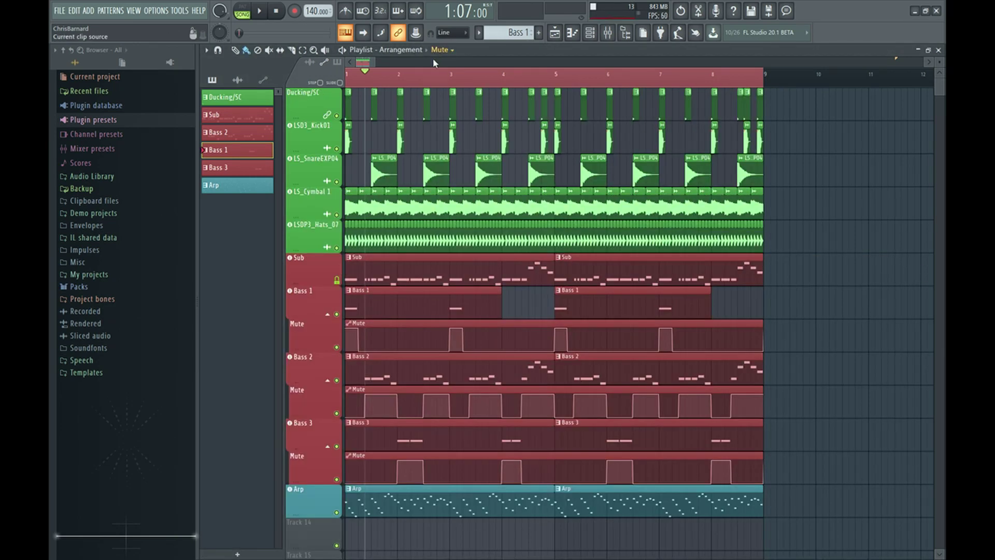
pyautogui.press('space')
pyautogui.press('space')
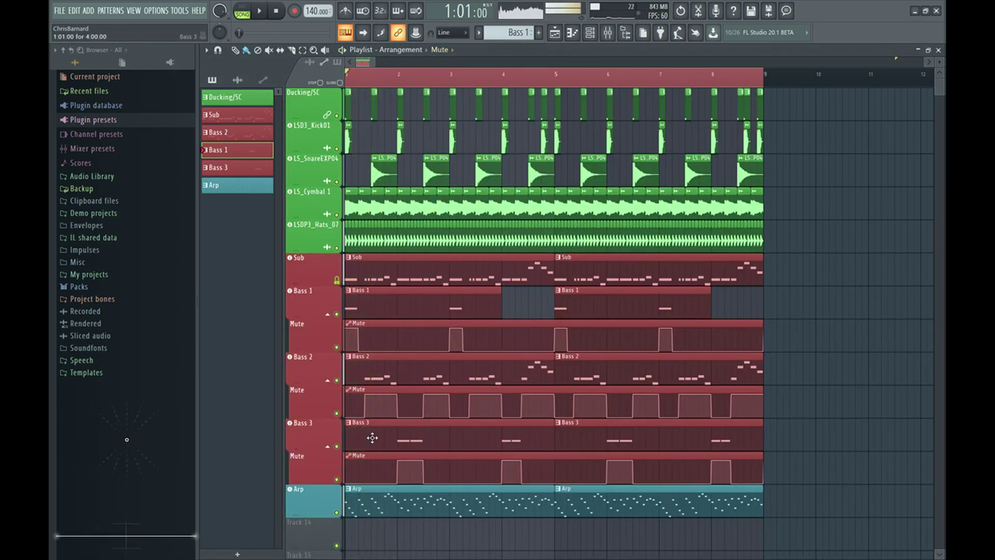
pyautogui.click(336, 347)
pyautogui.click(337, 413)
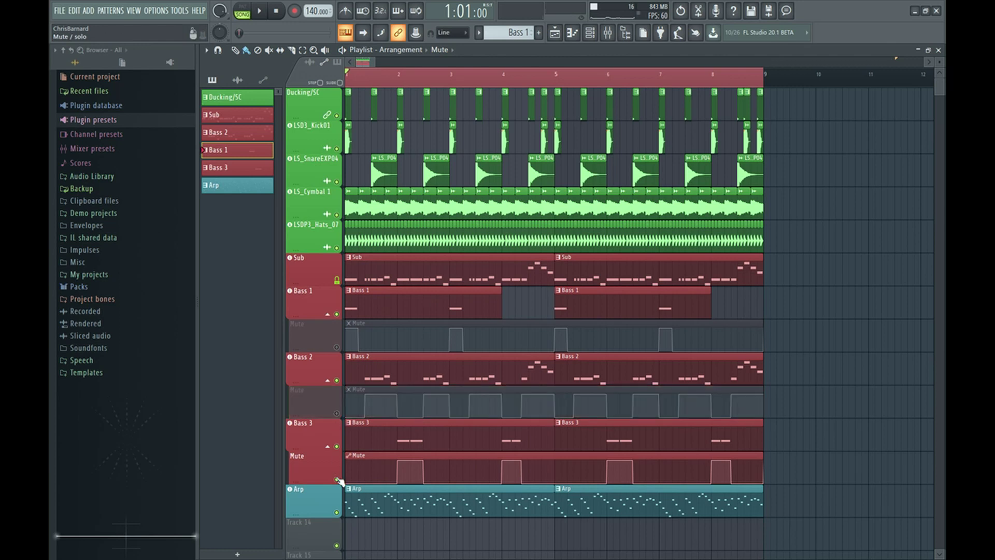
pyautogui.click(337, 481)
pyautogui.press('space')
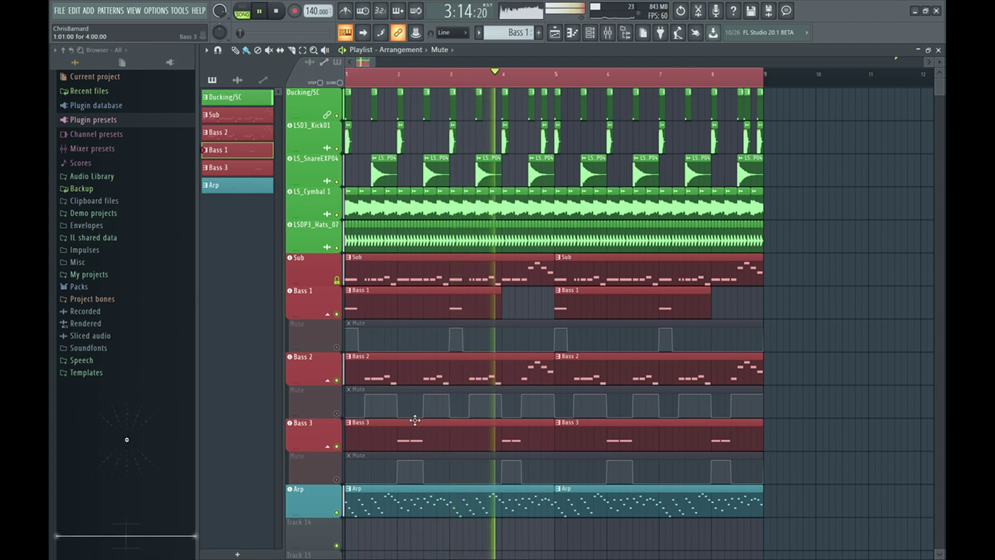
pyautogui.press('F9')
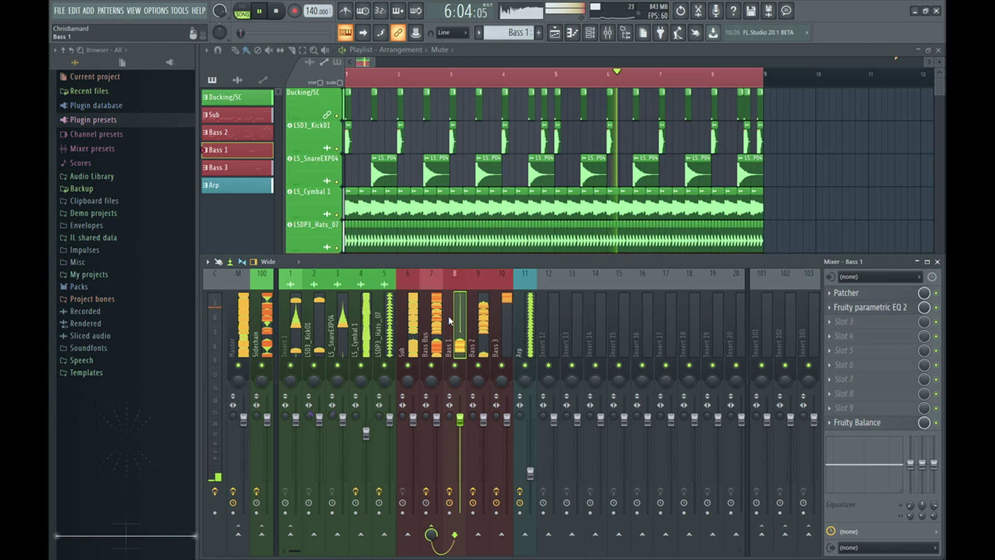
pyautogui.press('space')
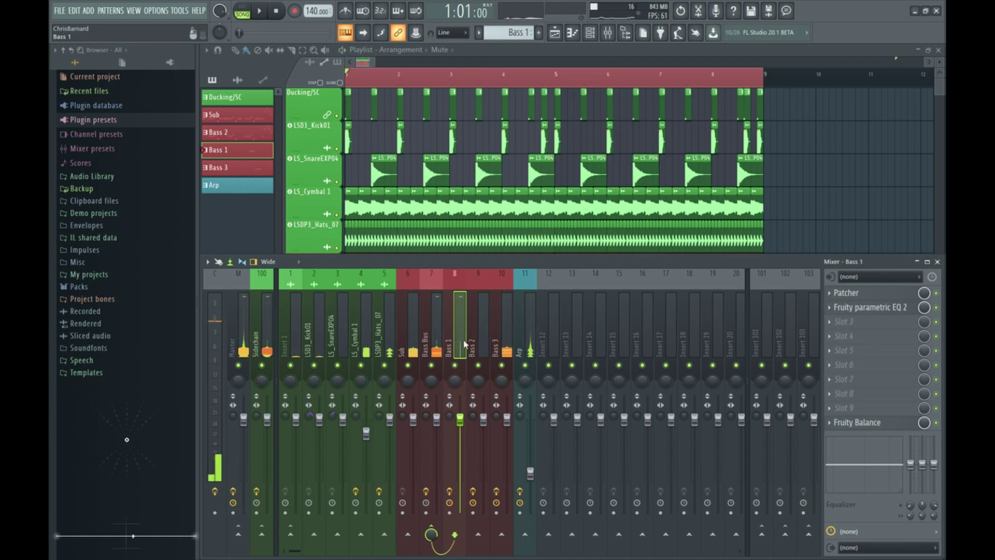
pyautogui.press('F9')
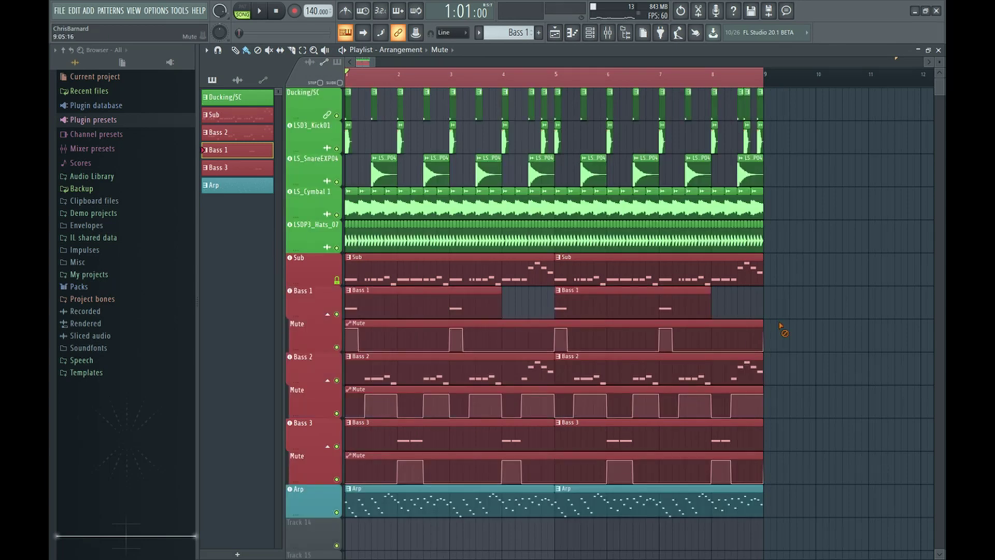
pyautogui.scroll(1, 483, 377)
pyautogui.scroll(-2, 483, 377)
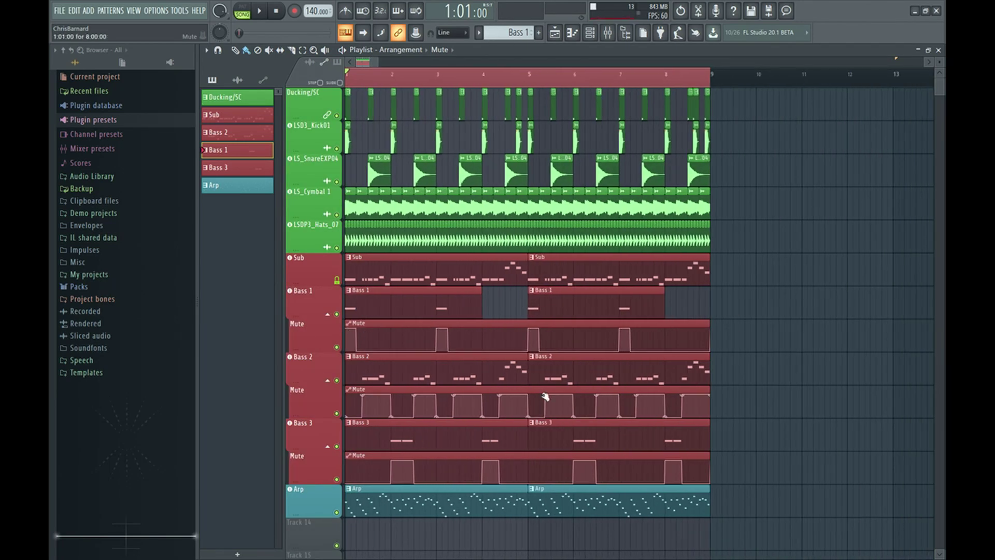
pyautogui.scroll(2, 493, 350)
pyautogui.scroll(-1, 700, 319)
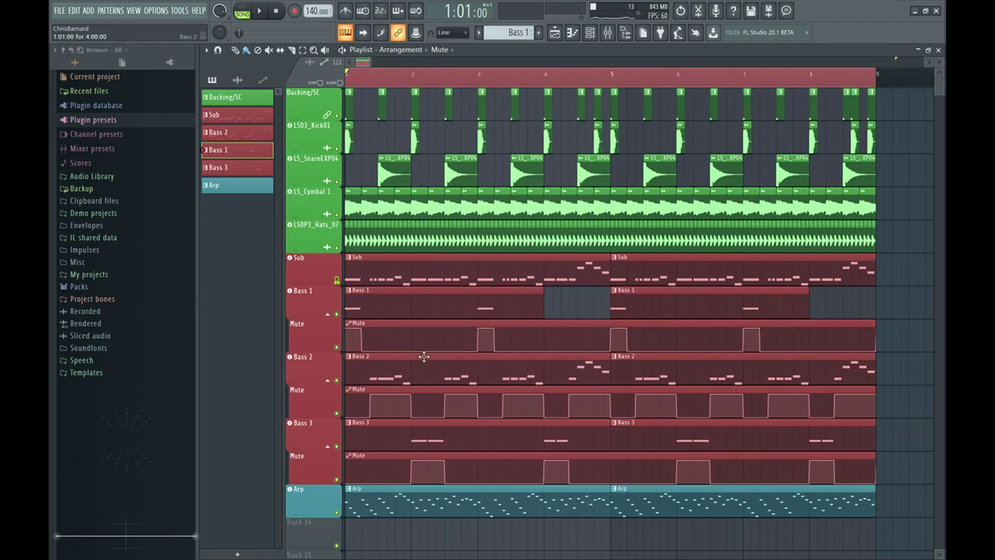
# - Select bars 1 to 4 in the ruler as a time range
pyautogui.click(610, 74)
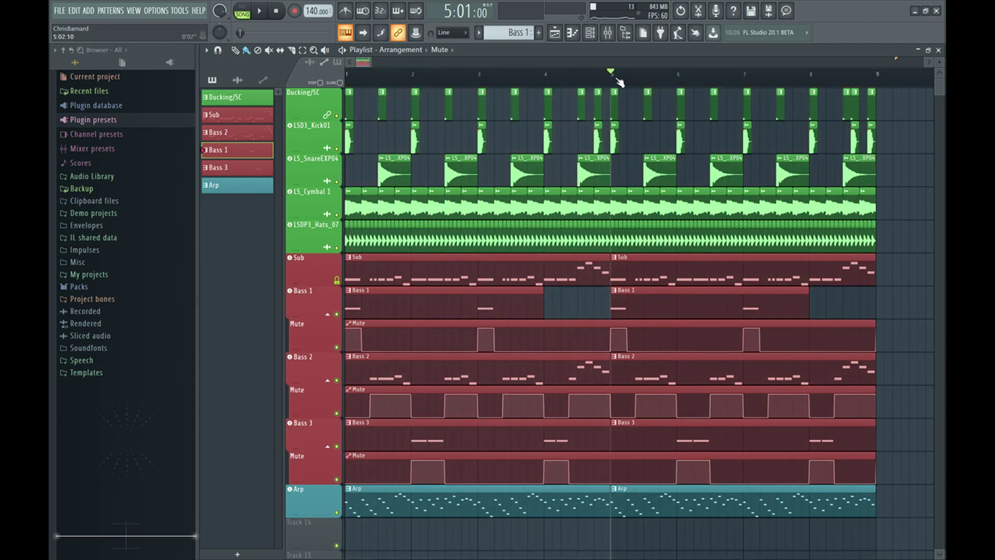
pyautogui.moveTo(619, 74); pyautogui.dragTo(344, 74)
pyautogui.scroll(-2, 856, 296)
pyautogui.scroll(-2, 635, 249)
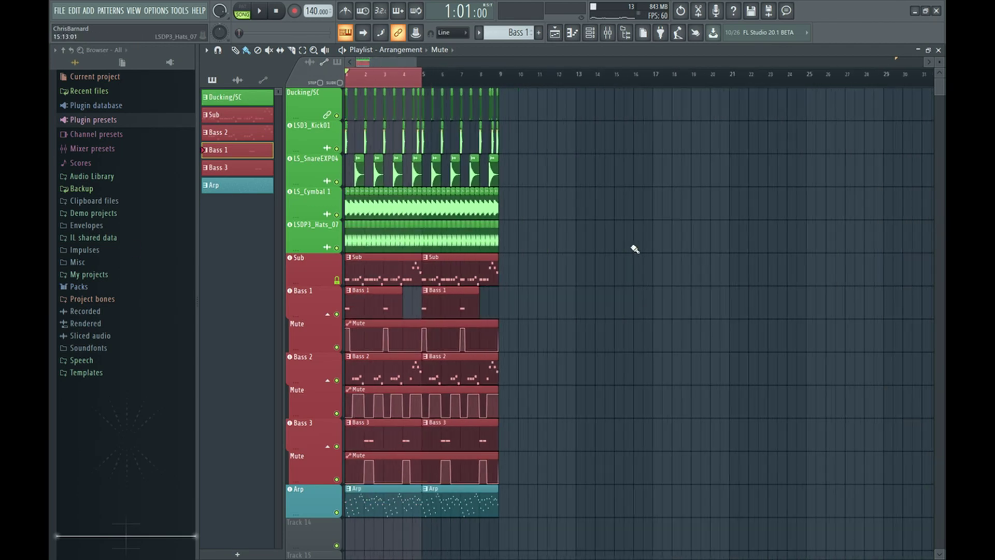
pyautogui.scroll(3, 346, 91)
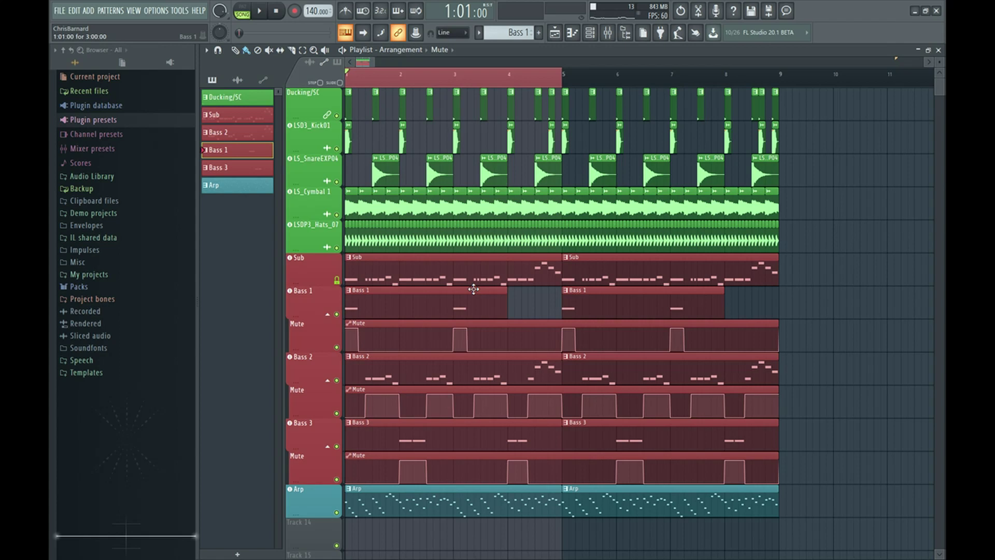
# - Name the marker at bar 1 'Drop1a'
pyautogui.rightClick(363, 84)
pyautogui.click(385, 92)
pyautogui.write('Drop1')
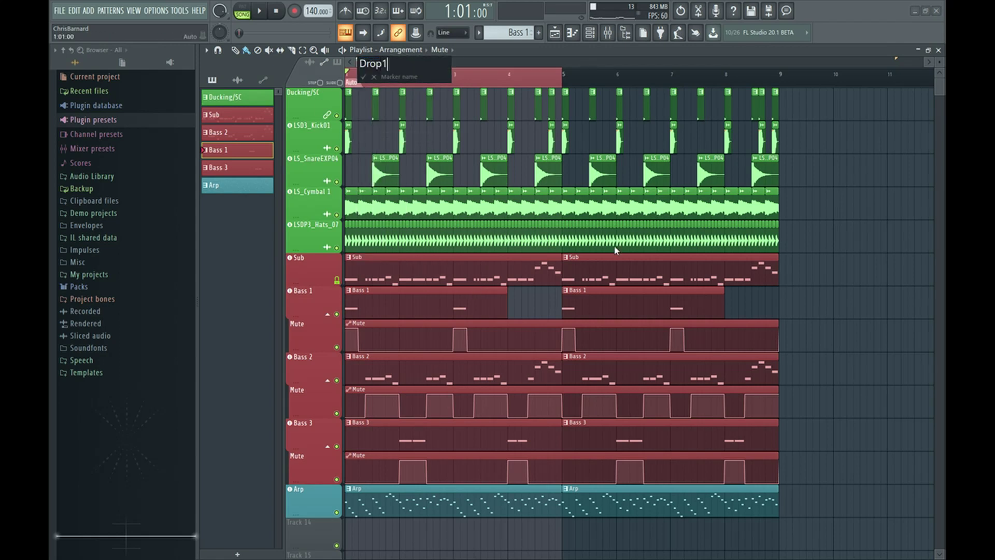
pyautogui.write('a')
pyautogui.press('Return')
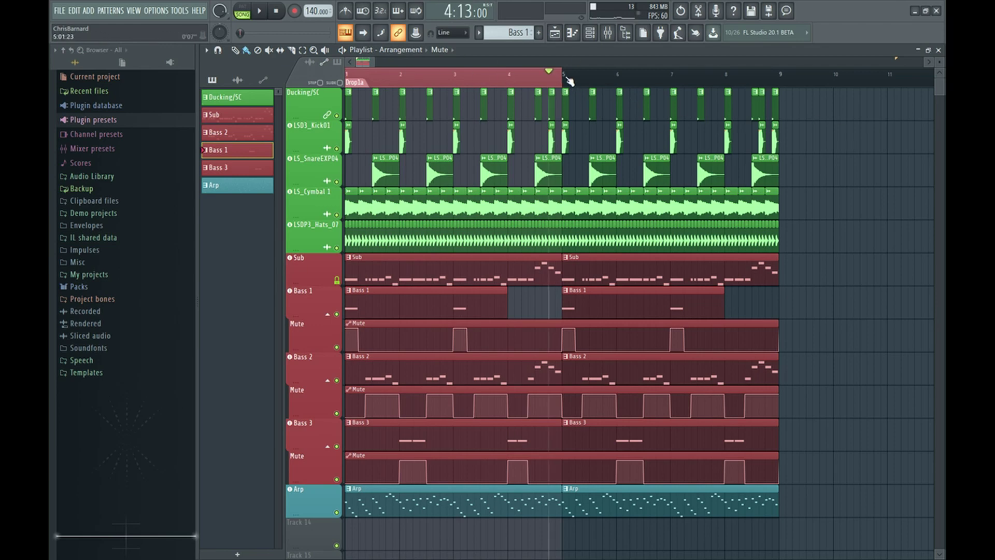
# - Clear the old time range and select a new range across the timeline
pyautogui.click(527, 78)
pyautogui.scroll(-1, 469, 104)
pyautogui.scroll(-1, 469, 103)
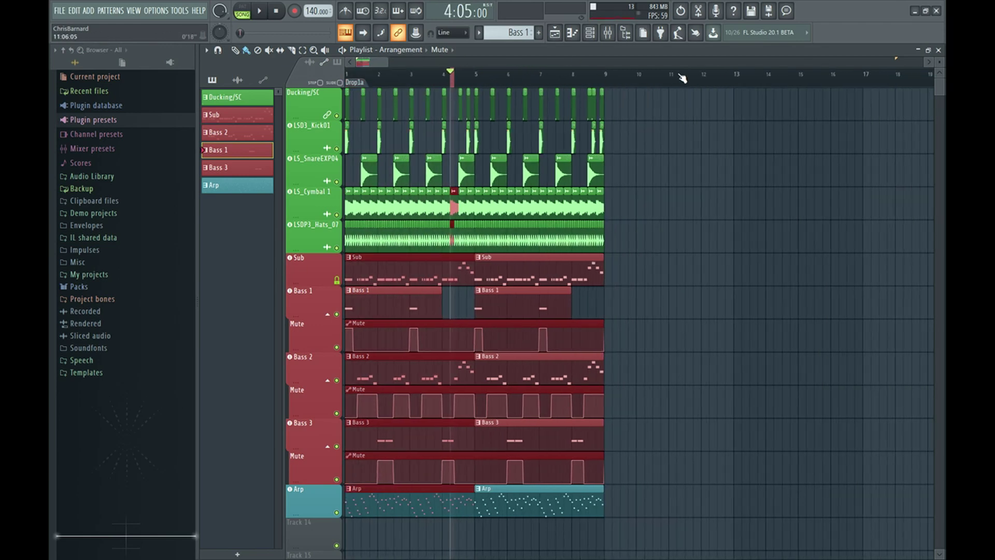
pyautogui.scroll(-2, 687, 113)
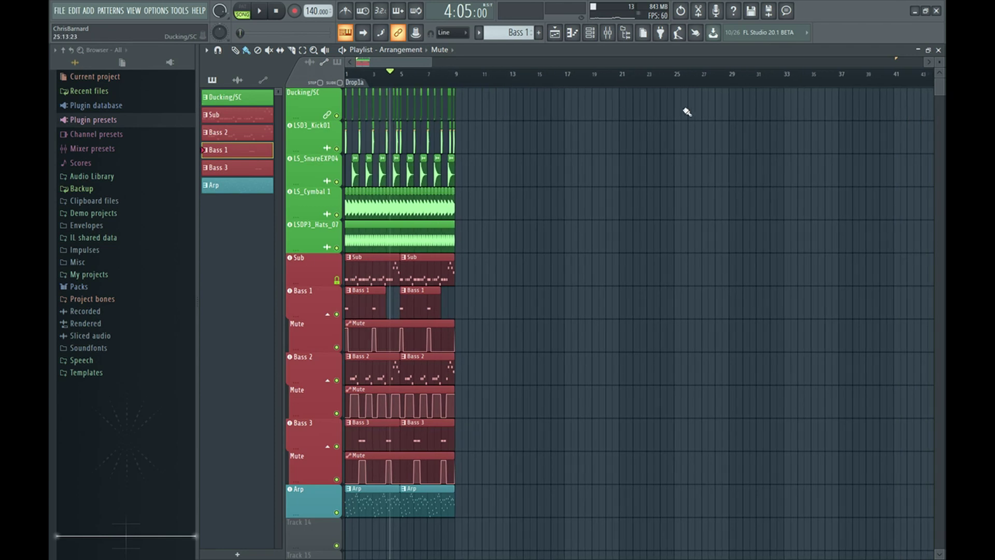
pyautogui.rightClick(787, 88)
pyautogui.click(708, 81)
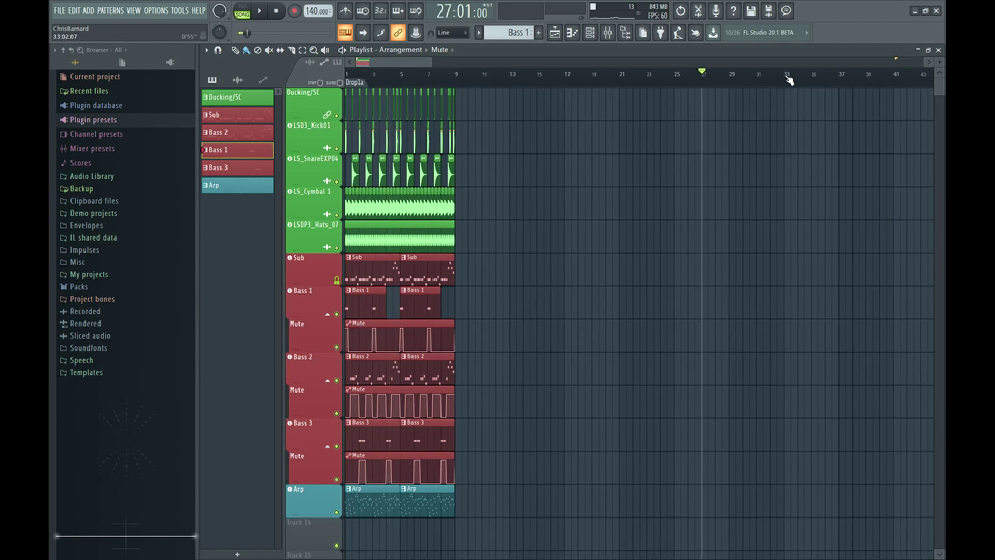
pyautogui.moveTo(789, 80); pyautogui.dragTo(346, 78)
pyautogui.scroll(1, 385, 84)
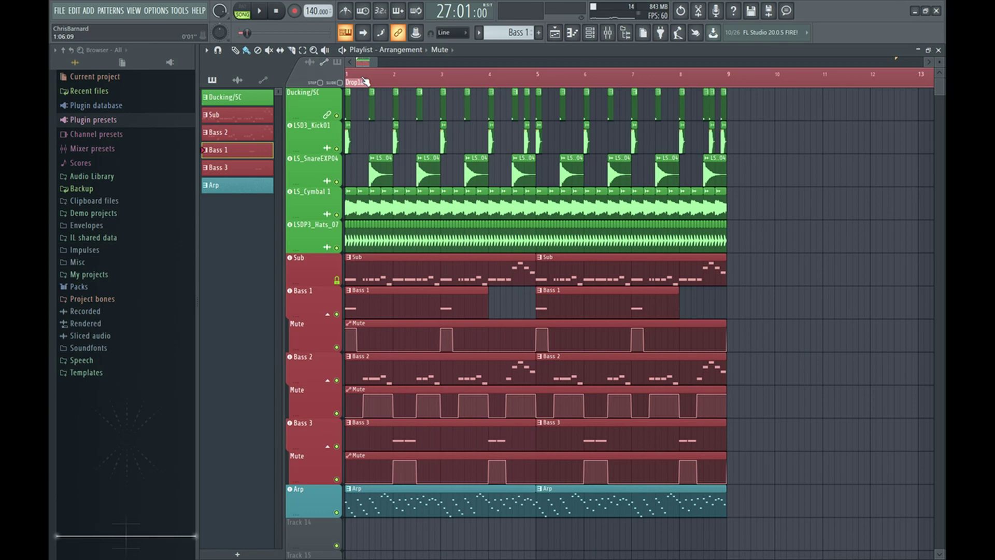
pyautogui.scroll(-2, 364, 81)
pyautogui.scroll(-1, 436, 117)
pyautogui.scroll(-2, 467, 140)
pyautogui.scroll(-1, 493, 151)
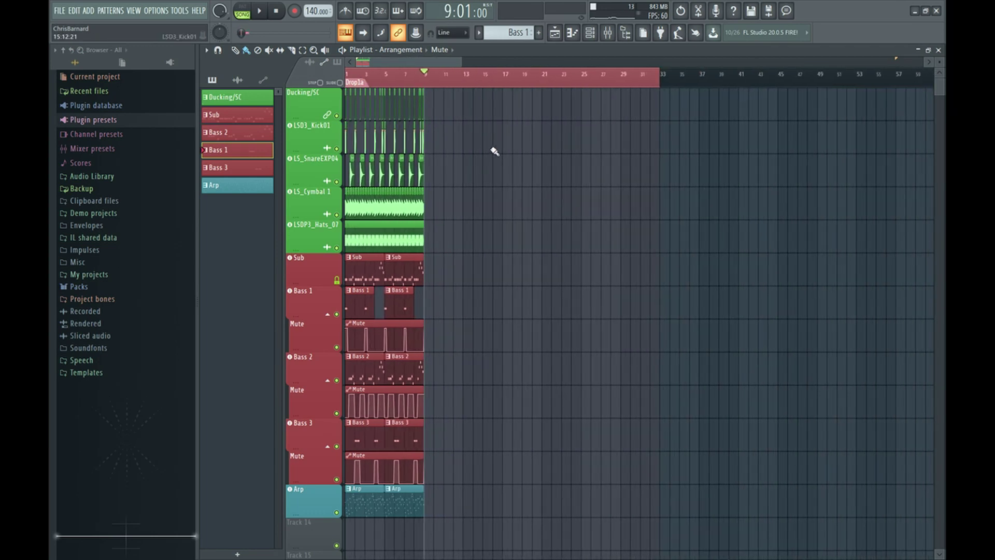
# - Add markers at bars 9, 17 and 25 named Drop 1b, Drop 1c and Drop 1d
pyautogui.hotkey('alt', 't')
pyautogui.rightClick(437, 85)
pyautogui.click(436, 89)
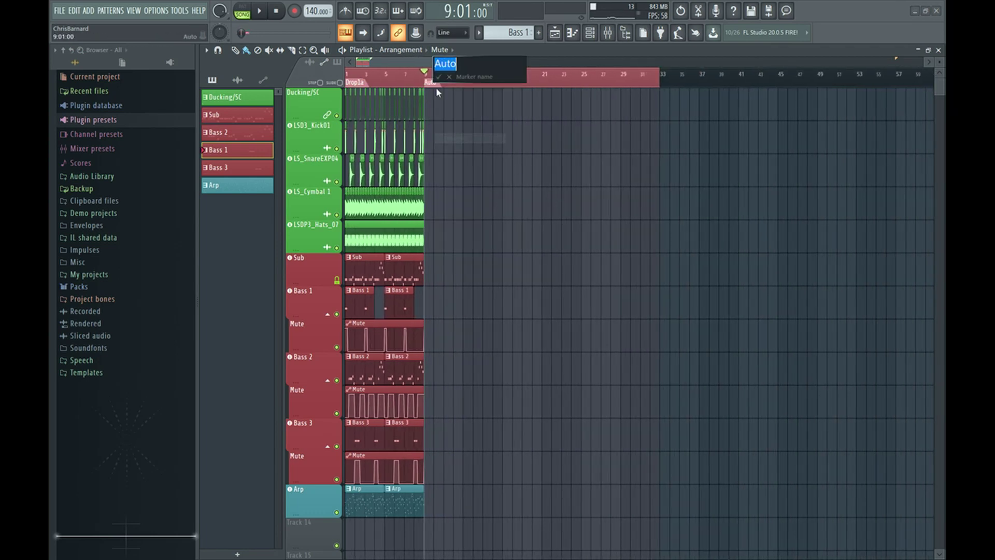
pyautogui.write('Drop')
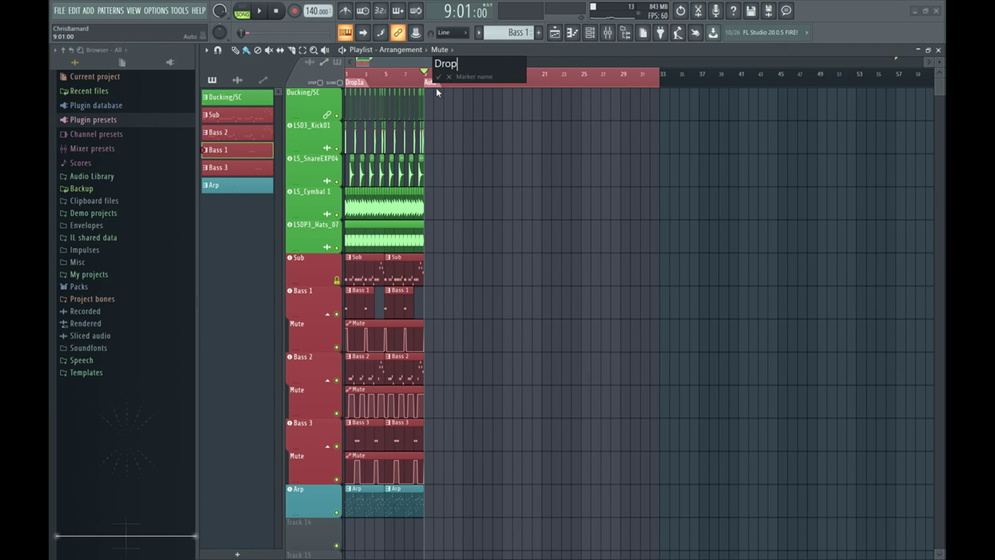
pyautogui.write('1b')
pyautogui.press('Return')
pyautogui.hotkey('alt', 't')
pyautogui.write('Drop ')
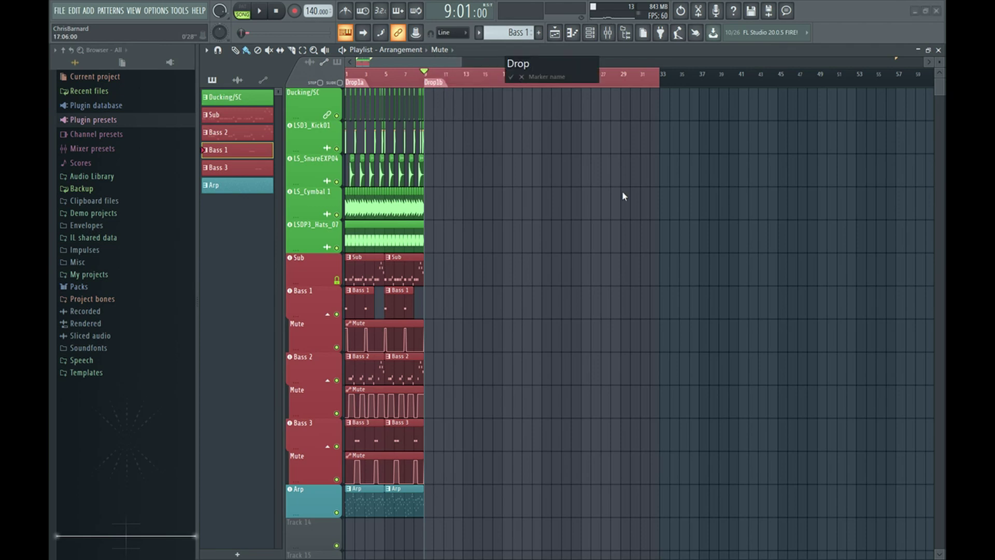
pyautogui.write('1c')
pyautogui.press('Return')
pyautogui.hotkey('alt', 't')
pyautogui.write('Drop 1')
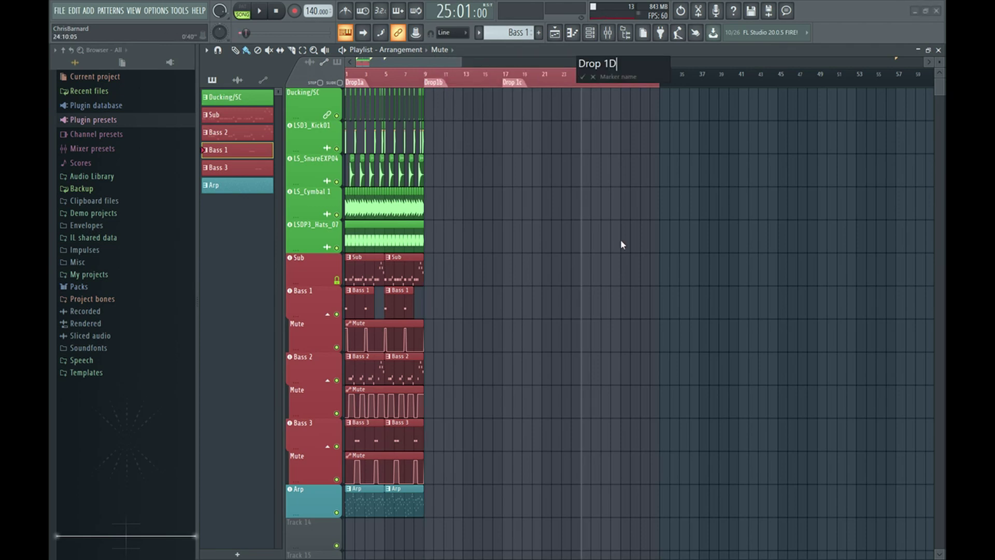
pyautogui.write('d')
pyautogui.press('Return')
# - Fix the misspelled bar 25 marker name and return to the song start
pyautogui.rightClick(595, 83)
pyautogui.click(627, 138)
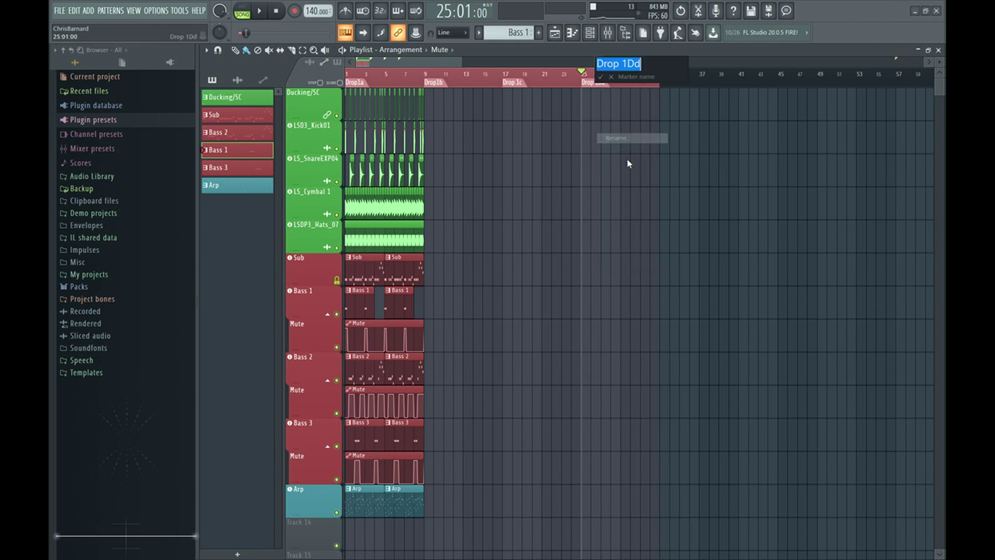
pyautogui.press('End')
pyautogui.press('BackSpace')
pyautogui.press('BackSpace')
pyautogui.write('d')
pyautogui.press('Return')
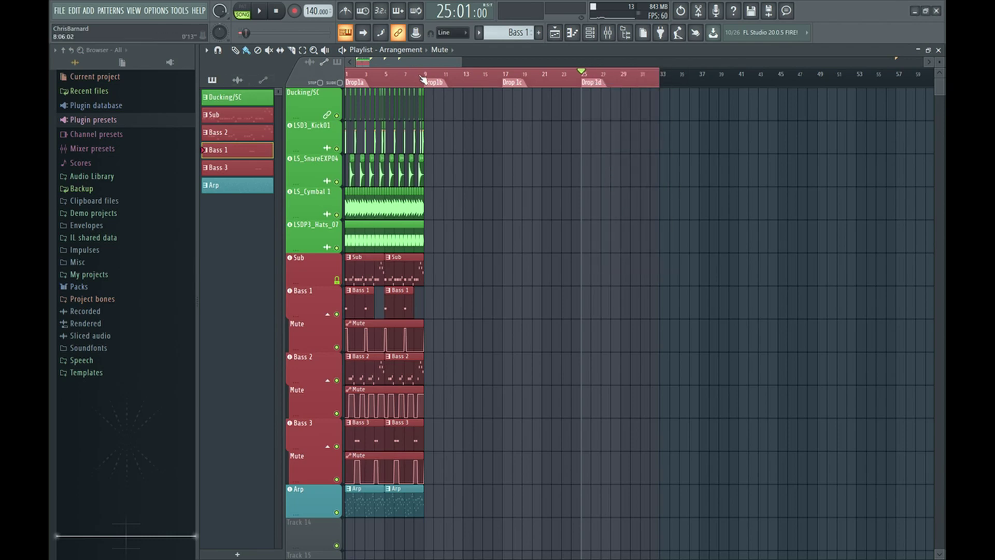
pyautogui.press('Home')
pyautogui.scroll(2, 596, 238)
pyautogui.scroll(2, 595, 187)
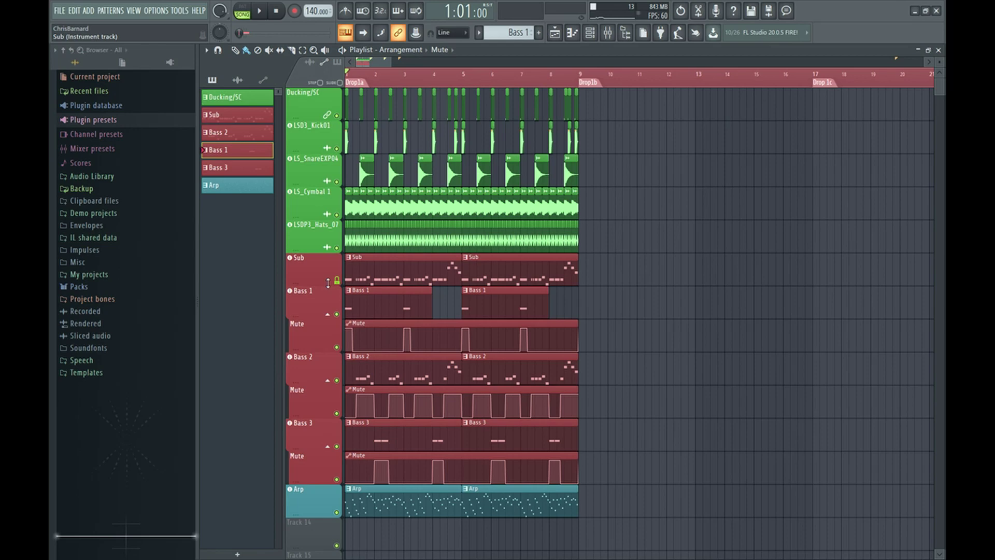
pyautogui.scroll(-3, 509, 439)
pyautogui.scroll(1, 509, 439)
pyautogui.scroll(1, 510, 439)
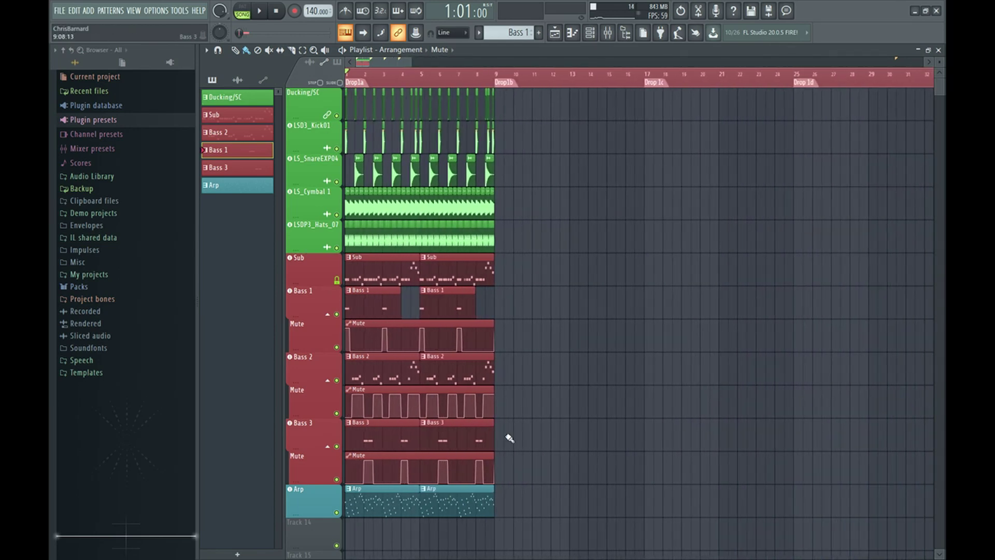
pyautogui.moveTo(545, 542); pyautogui.dragTo(347, 118)
pyautogui.scroll(-2, 371, 438)
pyautogui.moveTo(371, 437); pyautogui.dragTo(669, 424)
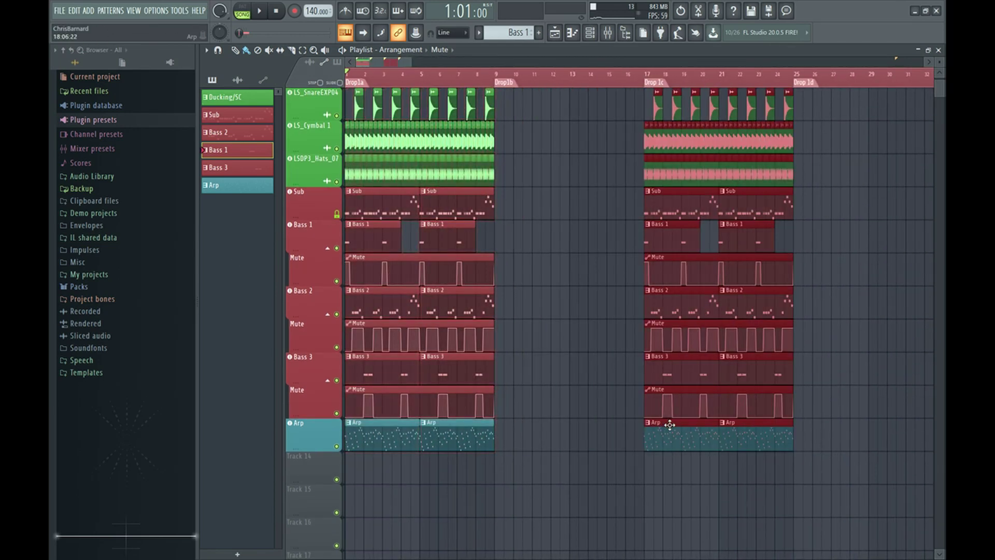
pyautogui.scroll(2, 591, 420)
# - Deselect the copied clips, move to Drop 1c, and briefly check Bass 1's synth settings
pyautogui.click(355, 79)
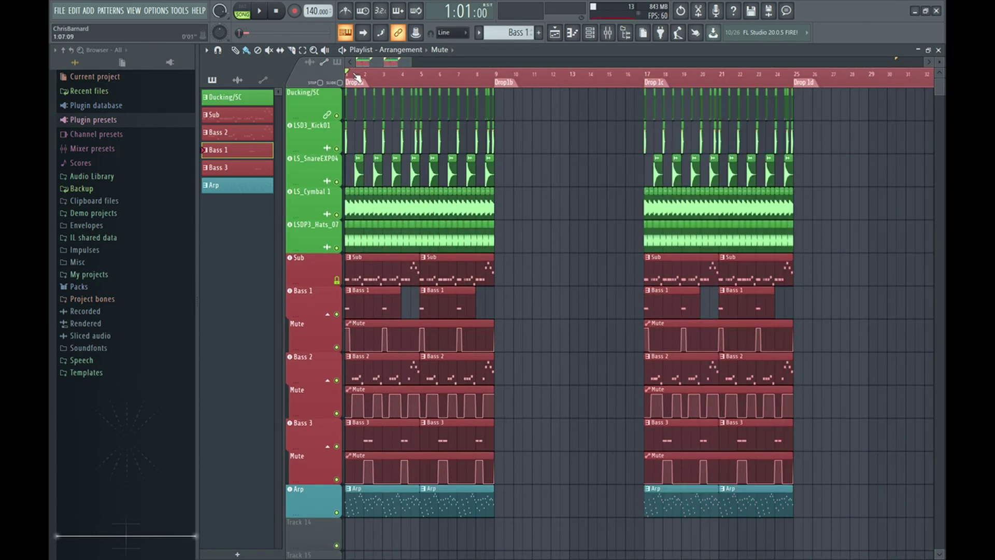
pyautogui.click(652, 78)
pyautogui.scroll(2, 848, 462)
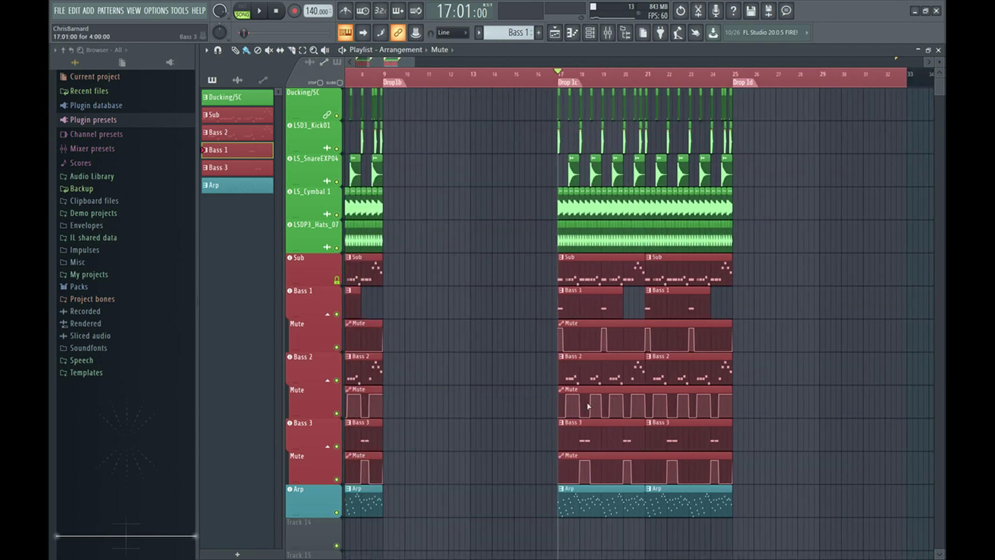
pyautogui.scroll(2, 524, 417)
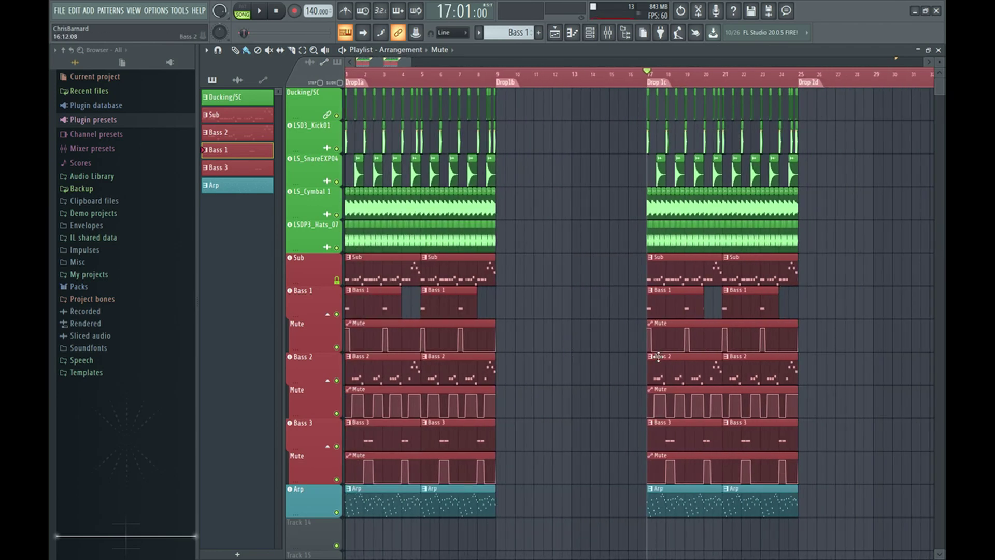
pyautogui.scroll(-3, 599, 311)
pyautogui.scroll(2, 599, 312)
pyautogui.press('F6')
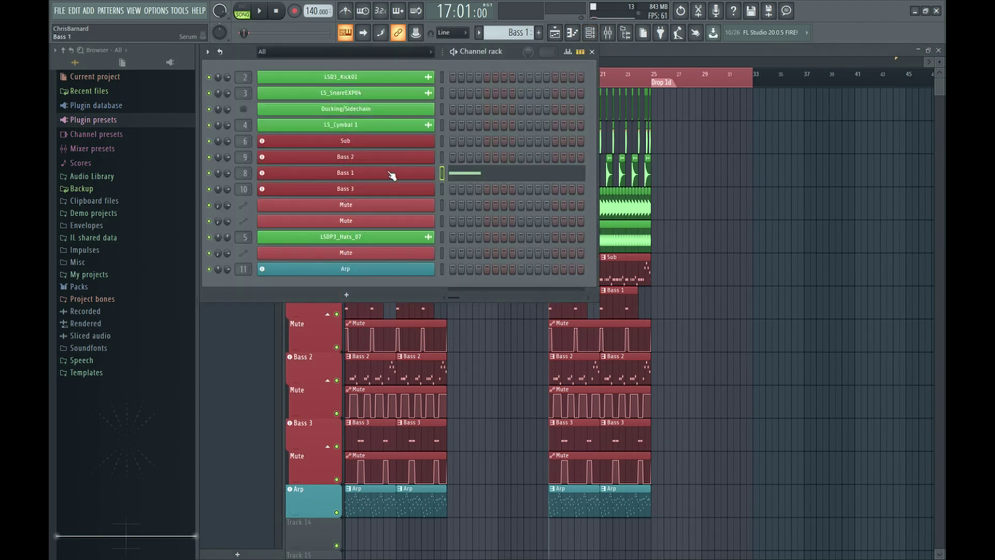
pyautogui.click(345, 172)
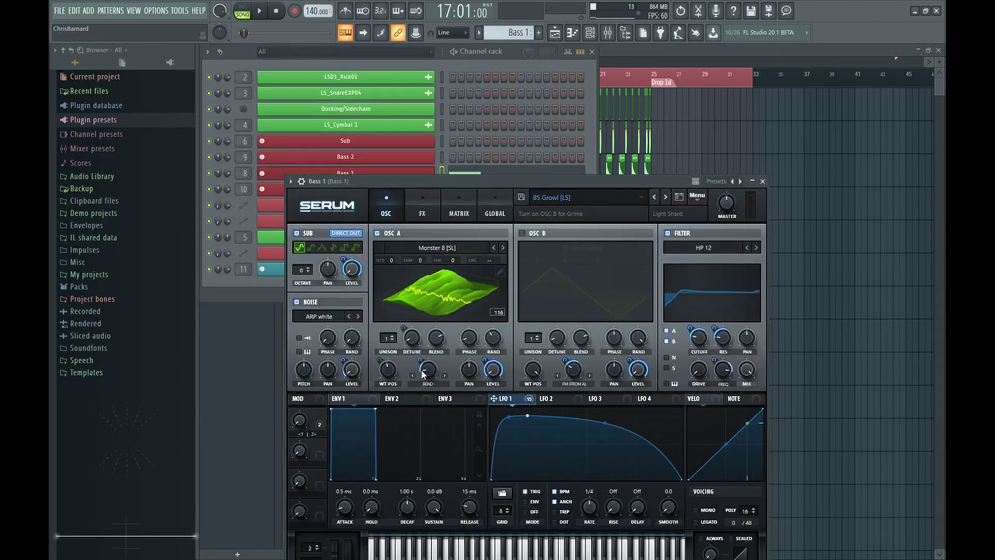
pyautogui.press('Escape')
pyautogui.press('Escape')
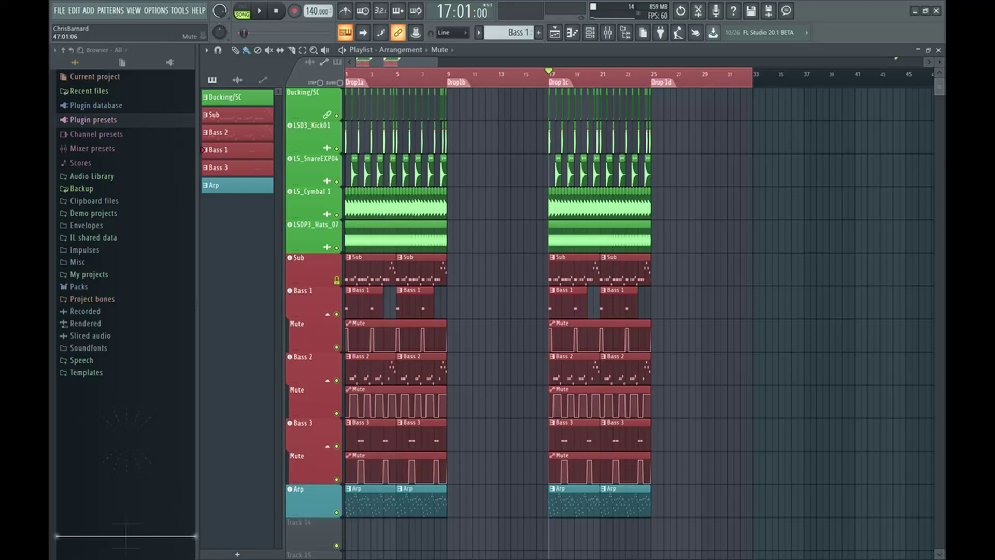
pyautogui.scroll(2, 401, 299)
pyautogui.scroll(-1, 549, 165)
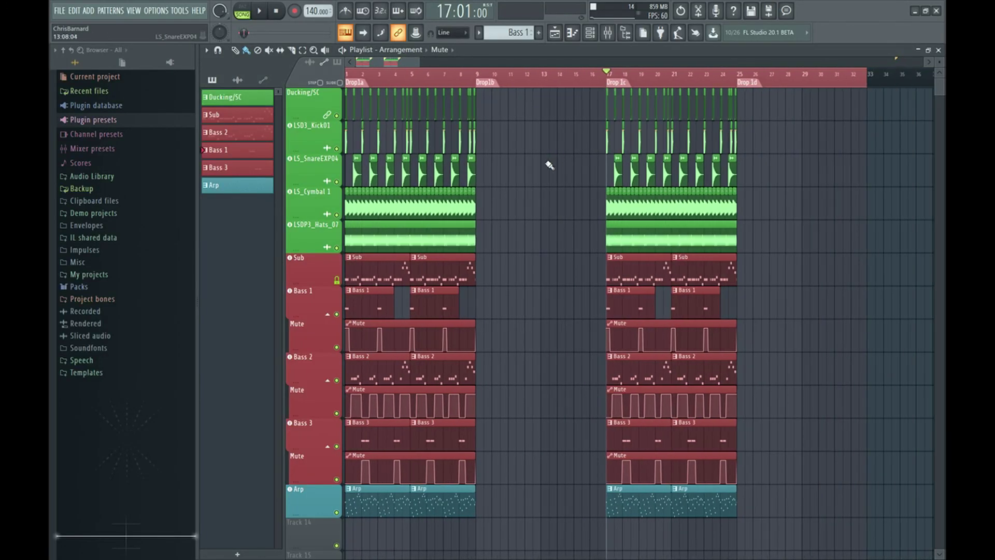
pyautogui.click(476, 80)
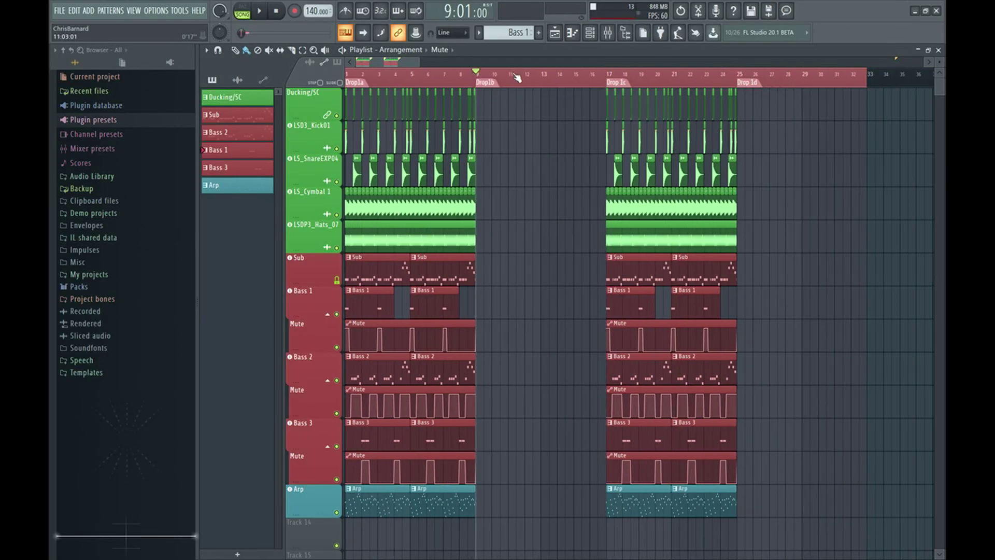
pyautogui.scroll(-1, 447, 352)
pyautogui.moveTo(817, 188); pyautogui.dragTo(629, 249)
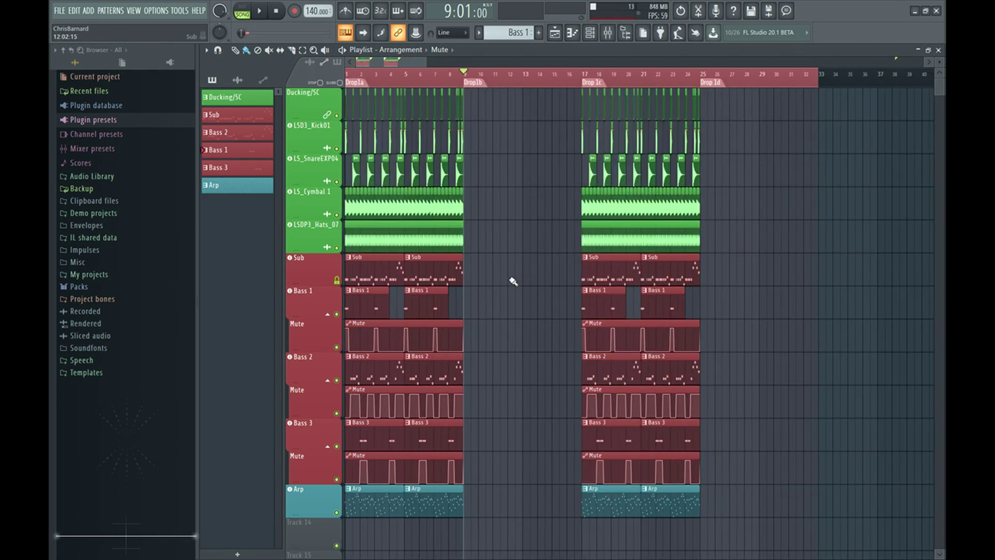
pyautogui.click(348, 78)
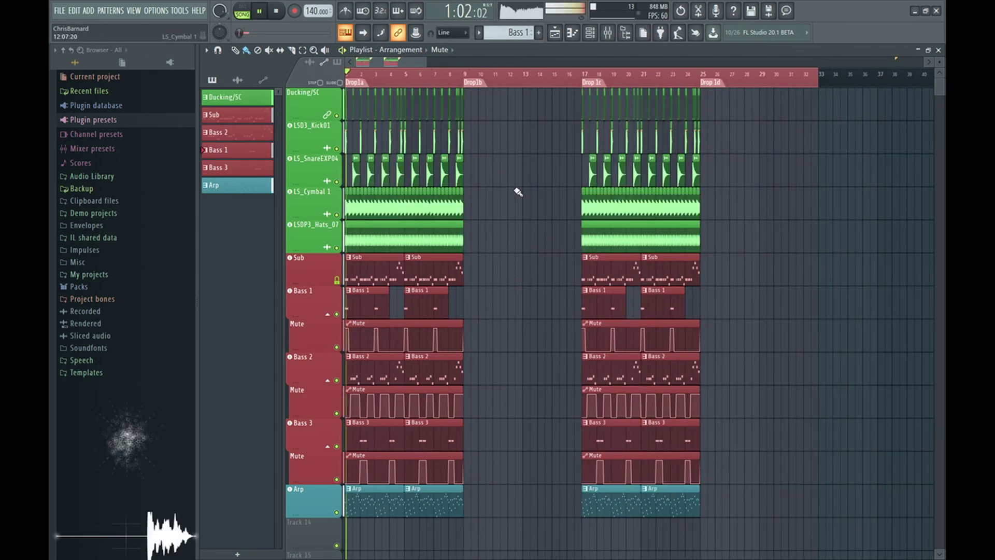
pyautogui.scroll(2, 442, 253)
pyautogui.scroll(-1, 589, 250)
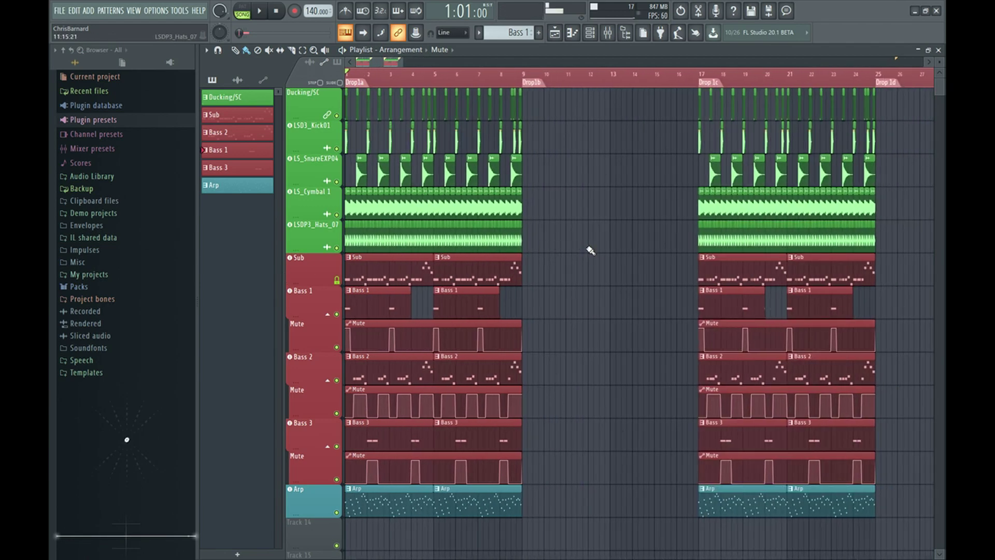
pyautogui.scroll(-1, 579, 297)
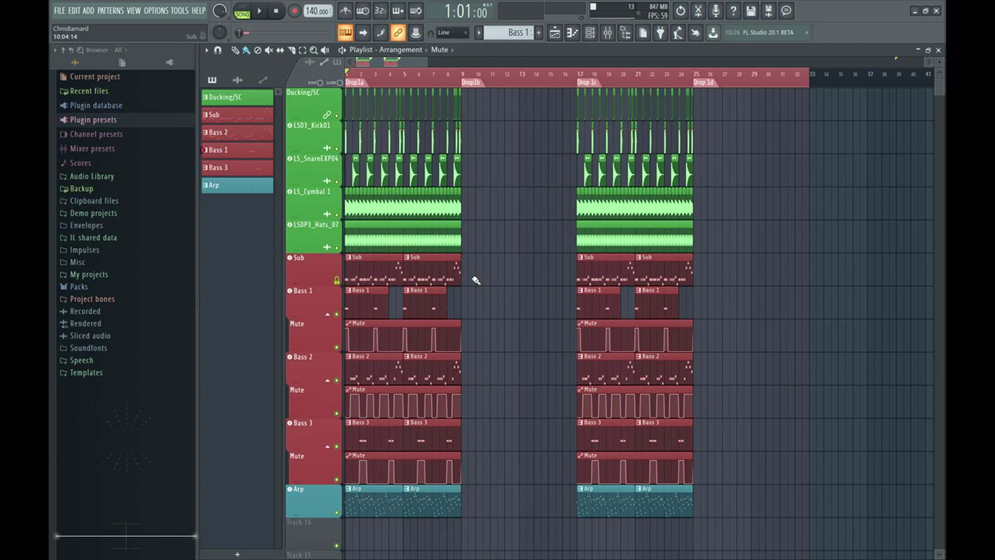
pyautogui.scroll(1, 482, 282)
pyautogui.scroll(-2, 529, 264)
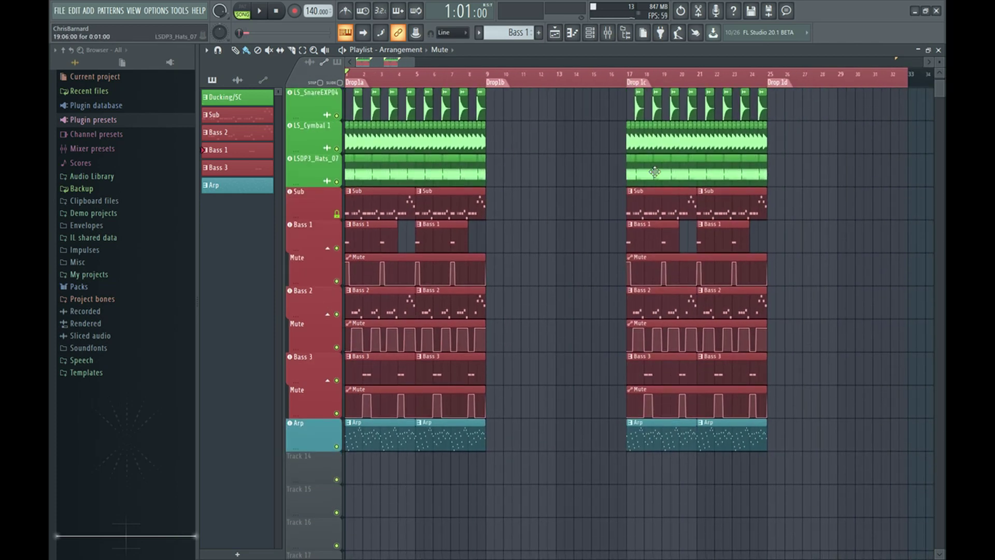
pyautogui.moveTo(801, 494); pyautogui.dragTo(673, 346)
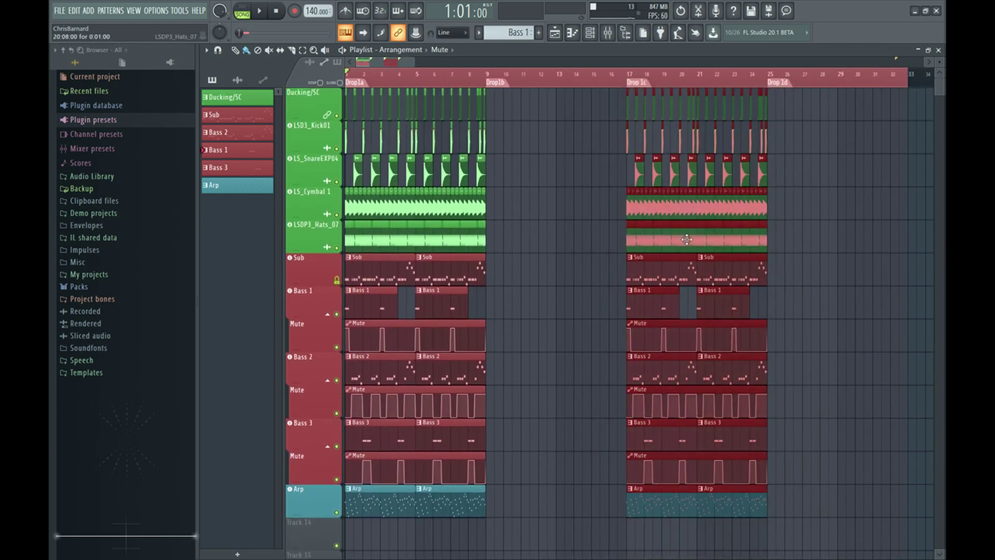
pyautogui.moveTo(687, 240); pyautogui.dragTo(546, 239)
pyautogui.click(643, 75)
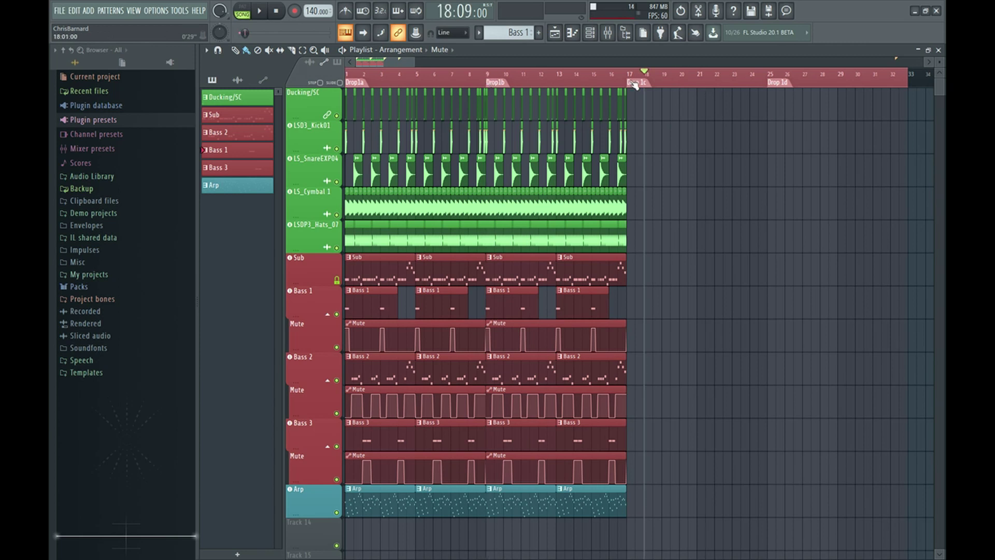
pyautogui.press('space')
pyautogui.moveTo(820, 72); pyautogui.dragTo(793, 72)
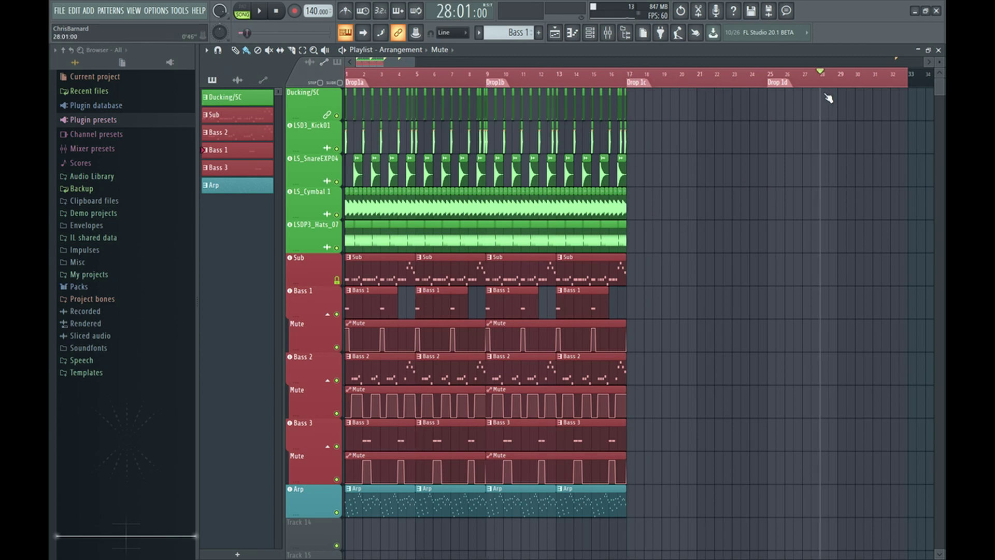
pyautogui.moveTo(699, 554); pyautogui.dragTo(492, 55)
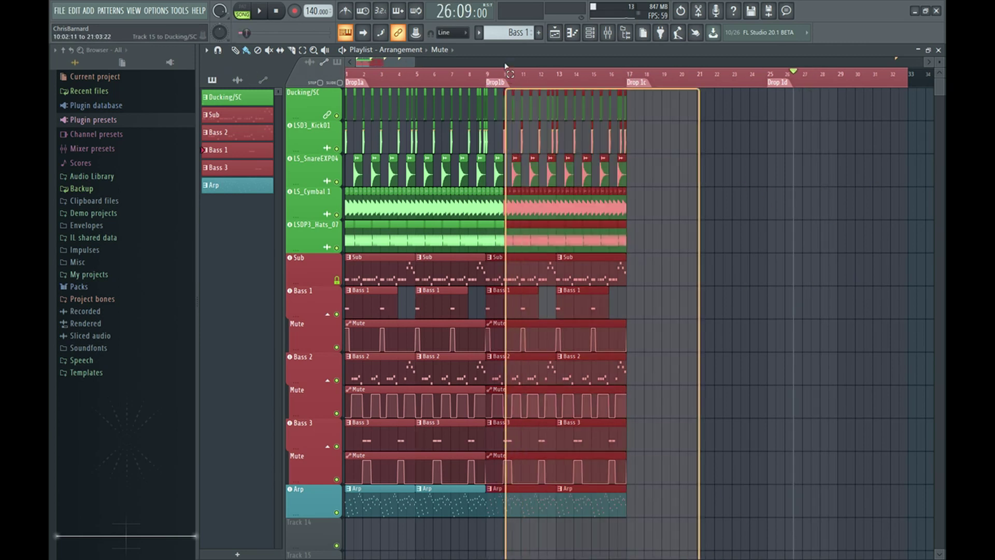
pyautogui.scroll(3, 485, 116)
pyautogui.scroll(2, 471, 173)
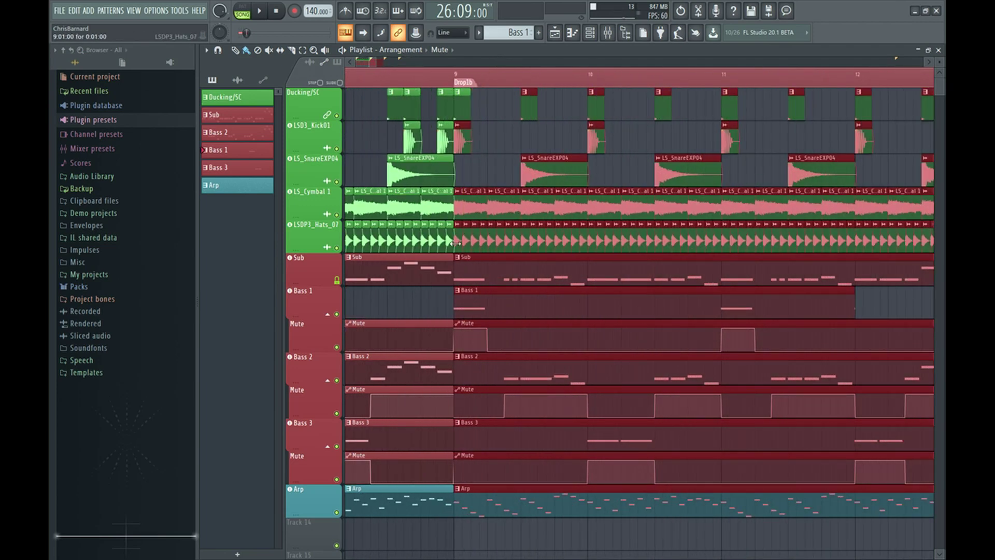
pyautogui.scroll(-4, 498, 296)
pyautogui.scroll(-4, 506, 390)
pyautogui.moveTo(463, 490); pyautogui.dragTo(544, 485)
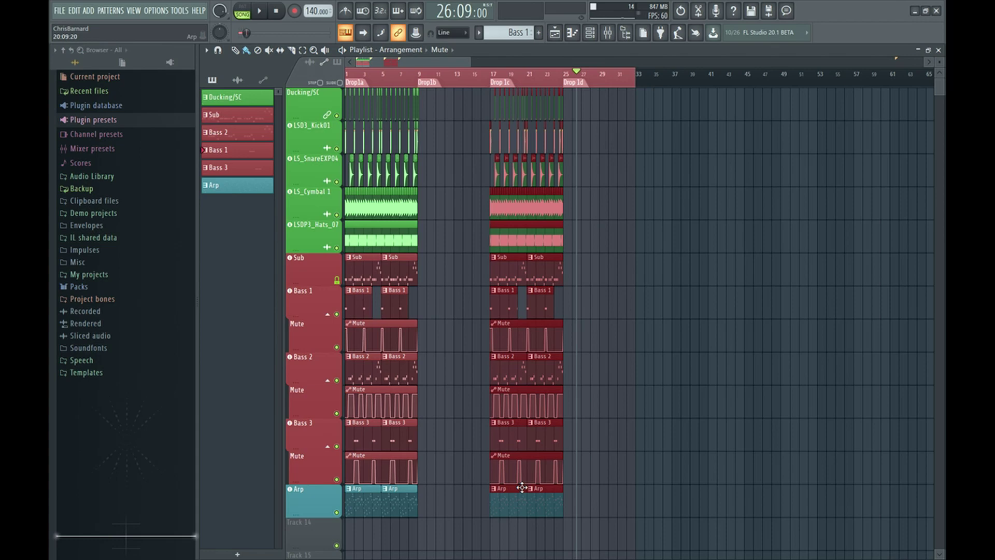
pyautogui.scroll(1, 459, 291)
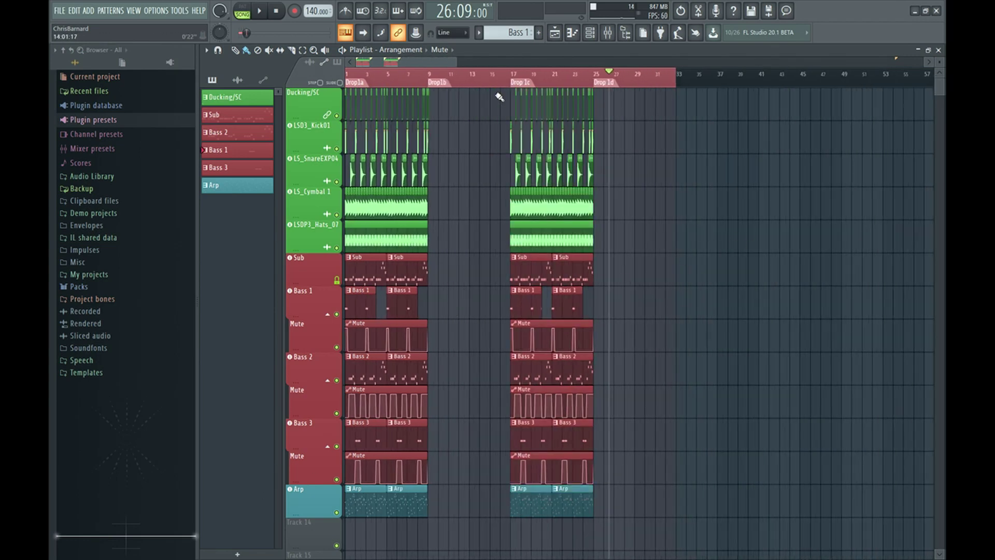
pyautogui.scroll(1, 447, 83)
pyautogui.scroll(2, 525, 319)
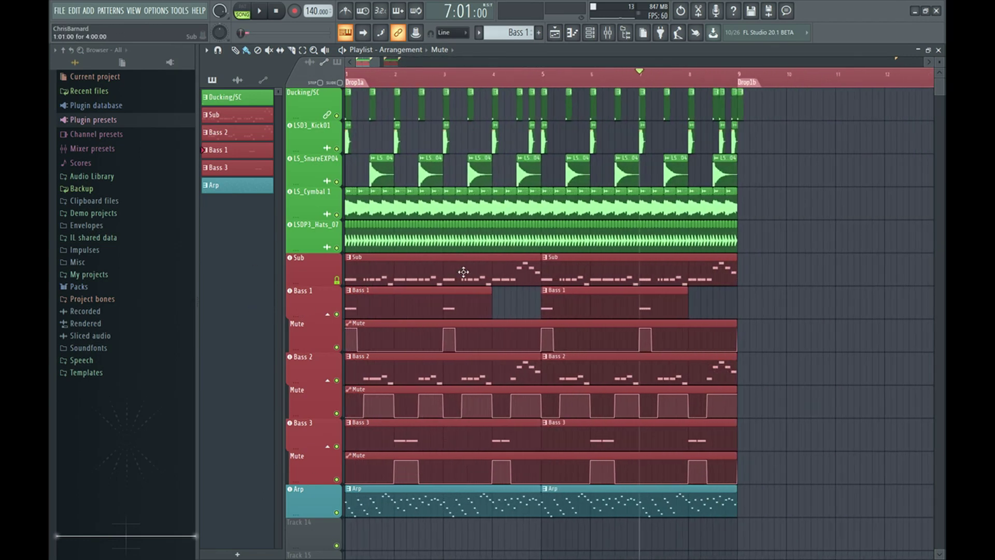
pyautogui.scroll(2, 526, 319)
pyautogui.scroll(1, 516, 131)
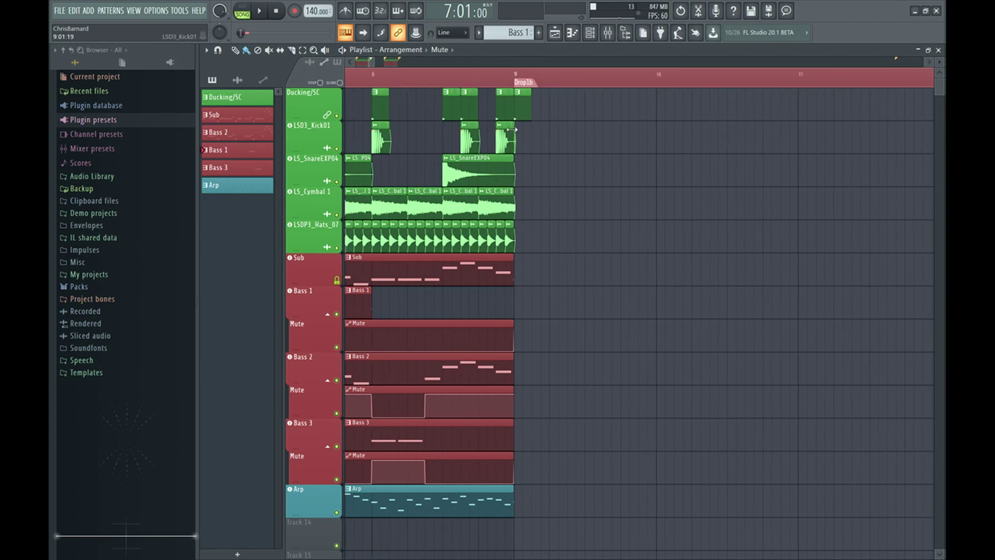
pyautogui.scroll(-1, 739, 231)
pyautogui.scroll(-1, 700, 194)
pyautogui.moveTo(576, 74)
pyautogui.mouseDown()
pyautogui.moveTo(510, 80)
pyautogui.moveTo(357, 122)
pyautogui.mouseUp()
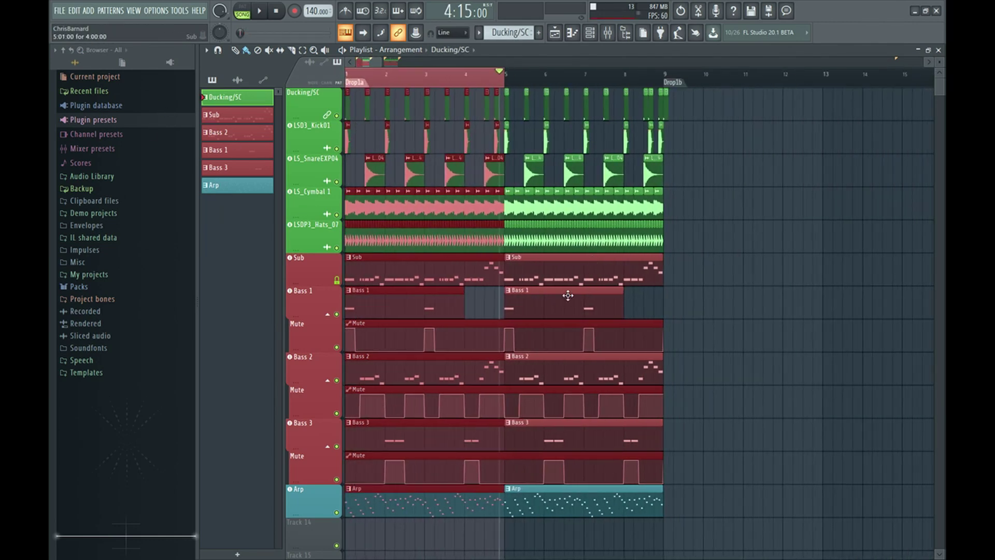
pyautogui.scroll(1, 388, 407)
pyautogui.scroll(-1, 624, 127)
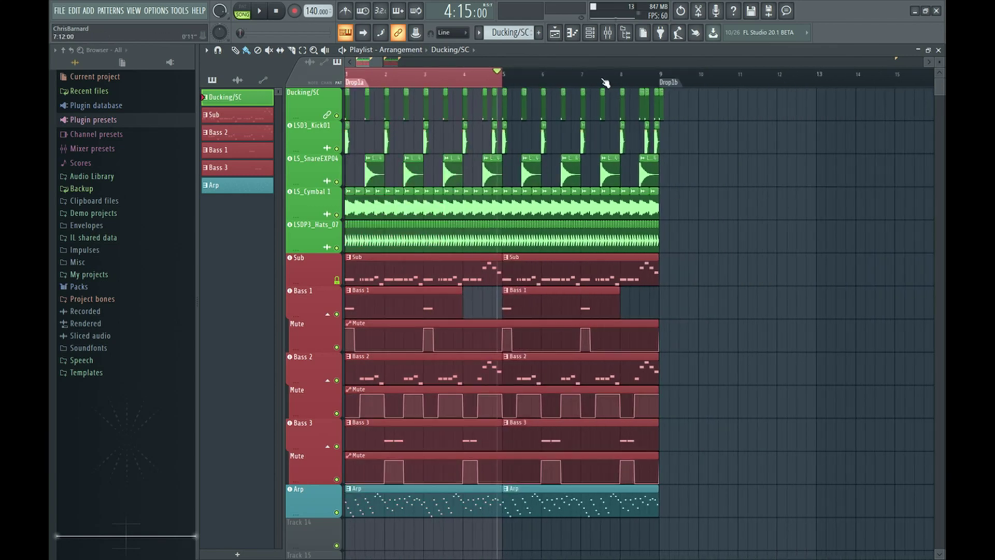
pyautogui.scroll(-1, 605, 83)
pyautogui.doubleClick(598, 81)
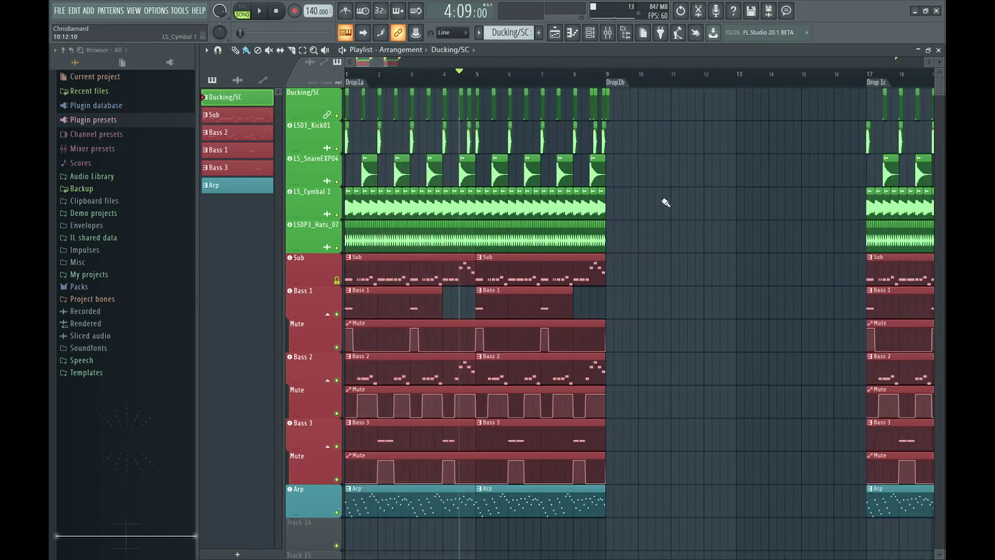
pyautogui.press('F11')
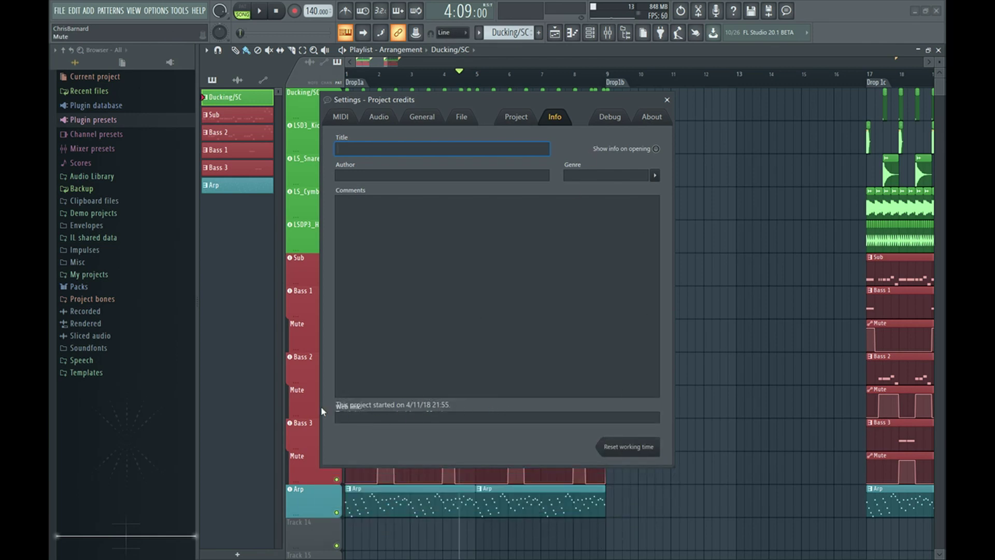
pyautogui.press('F11')
pyautogui.keyDown('ctrl'); pyautogui.scroll(-1, 443, 211); pyautogui.keyUp('ctrl')
pyautogui.keyDown('ctrl'); pyautogui.scroll(-1, 548, 208); pyautogui.keyUp('ctrl')
pyautogui.keyDown('ctrl'); pyautogui.scroll(2, 391, 264); pyautogui.keyUp('ctrl')
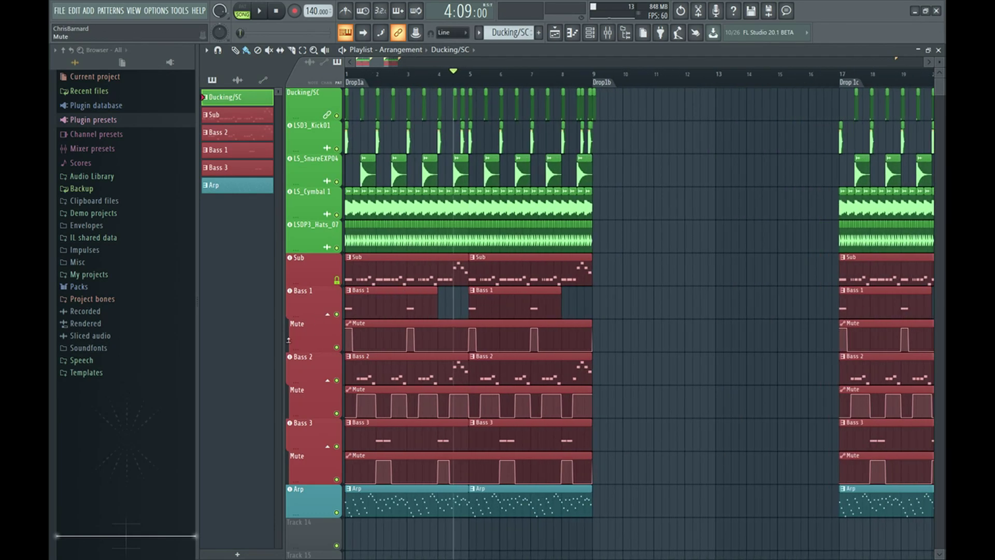
pyautogui.keyDown('ctrl'); pyautogui.scroll(2, 396, 293); pyautogui.keyUp('ctrl')
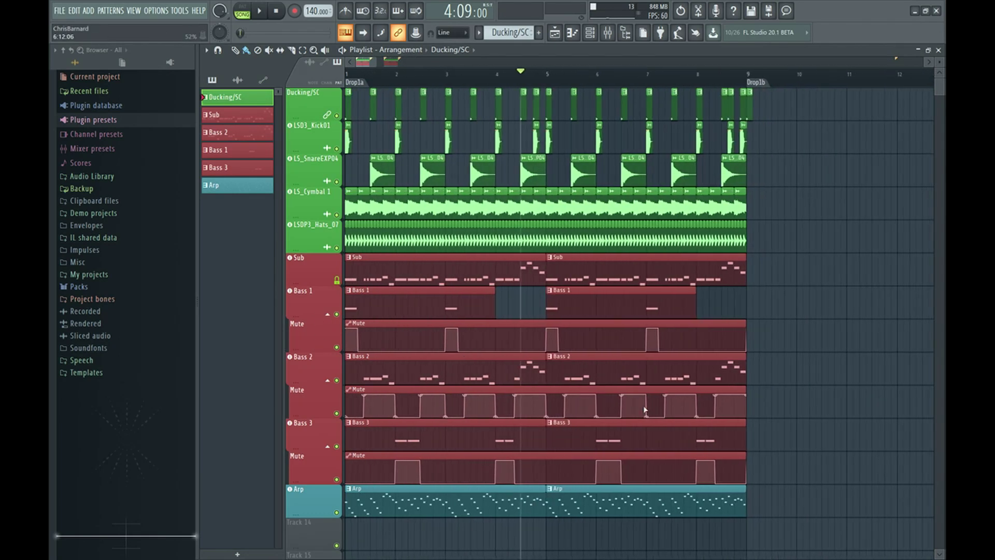
pyautogui.keyDown('ctrl'); pyautogui.scroll(1, 412, 326); pyautogui.keyUp('ctrl')
pyautogui.keyDown('ctrl'); pyautogui.scroll(2, 665, 354); pyautogui.keyUp('ctrl')
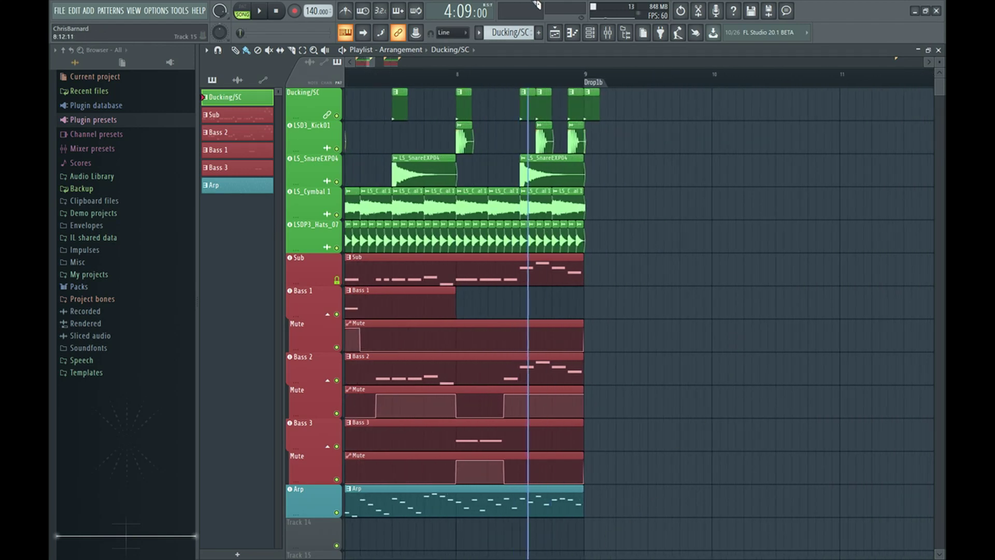
# - Audition the muted last bar of Drop 1a and delete the stray Ducking/SC clip at bar 9
pyautogui.moveTo(536, 6); pyautogui.dragTo(559, 7)
pyautogui.keyDown('ctrl'); pyautogui.scroll(3, 608, 150); pyautogui.keyUp('ctrl')
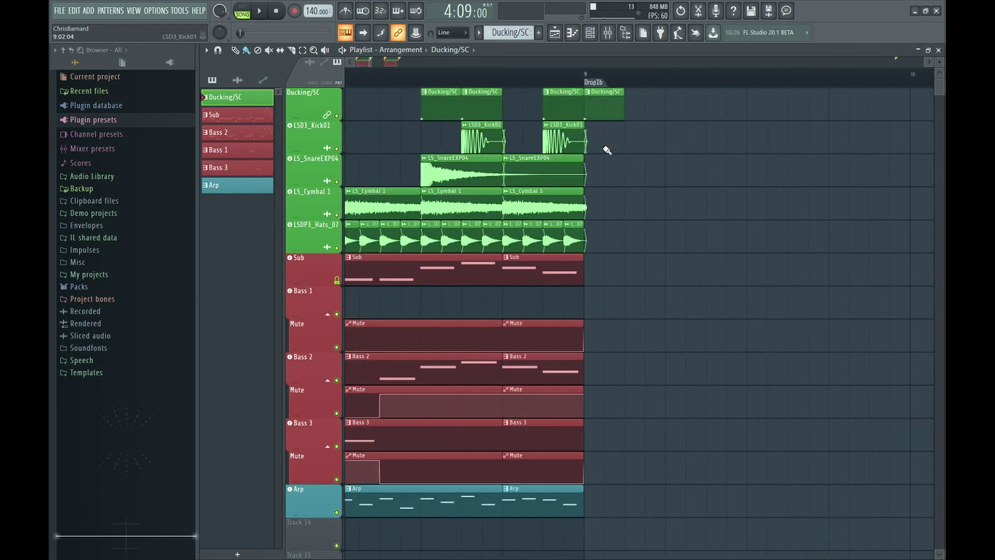
pyautogui.keyDown('ctrl'); pyautogui.scroll(-2, 760, 133); pyautogui.keyUp('ctrl')
pyautogui.keyDown('ctrl'); pyautogui.scroll(-2, 746, 137); pyautogui.keyUp('ctrl')
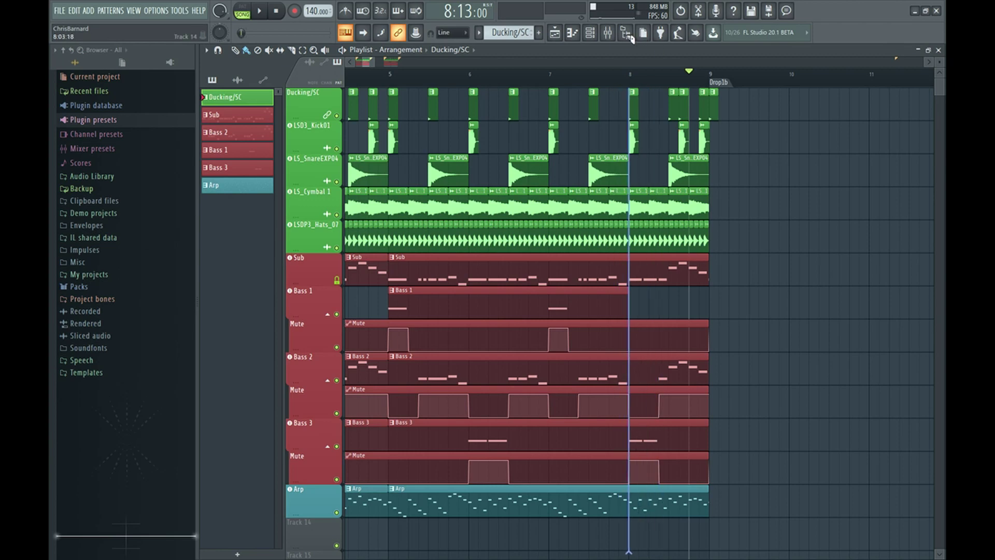
pyautogui.keyDown('ctrl'); pyautogui.scroll(3, 741, 299); pyautogui.keyUp('ctrl')
pyautogui.scroll(-1, 741, 297)
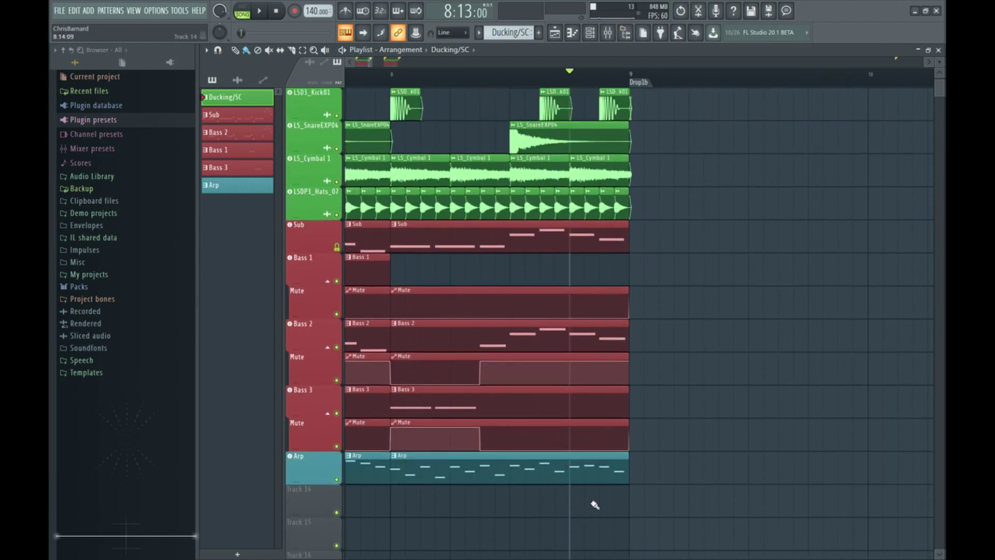
pyautogui.moveTo(506, 475)
pyautogui.mouseDown()
pyautogui.moveTo(459, 222)
pyautogui.moveTo(608, 235)
pyautogui.mouseUp()
pyautogui.scroll(1, 459, 221)
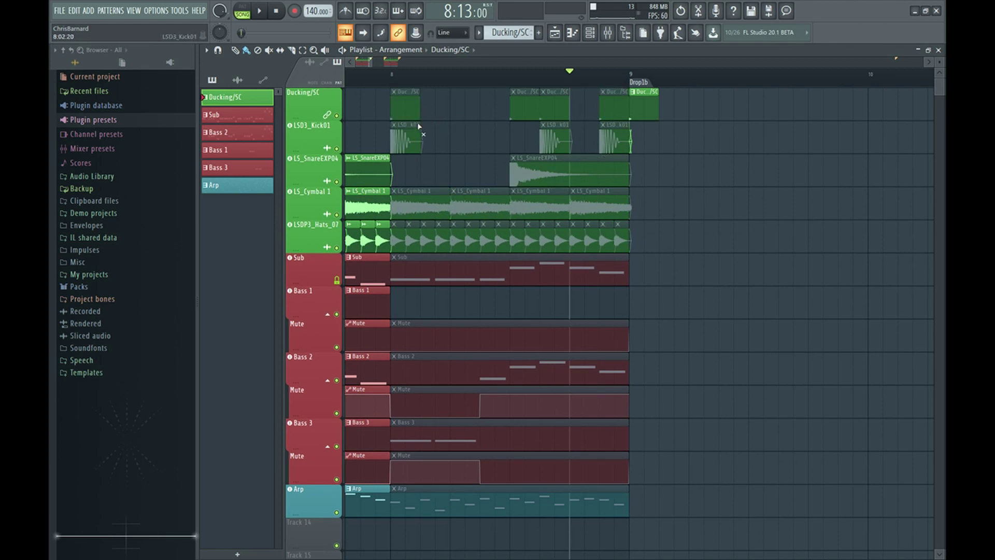
pyautogui.keyDown('ctrl'); pyautogui.scroll(-2, 724, 195); pyautogui.keyUp('ctrl')
pyautogui.press('space')
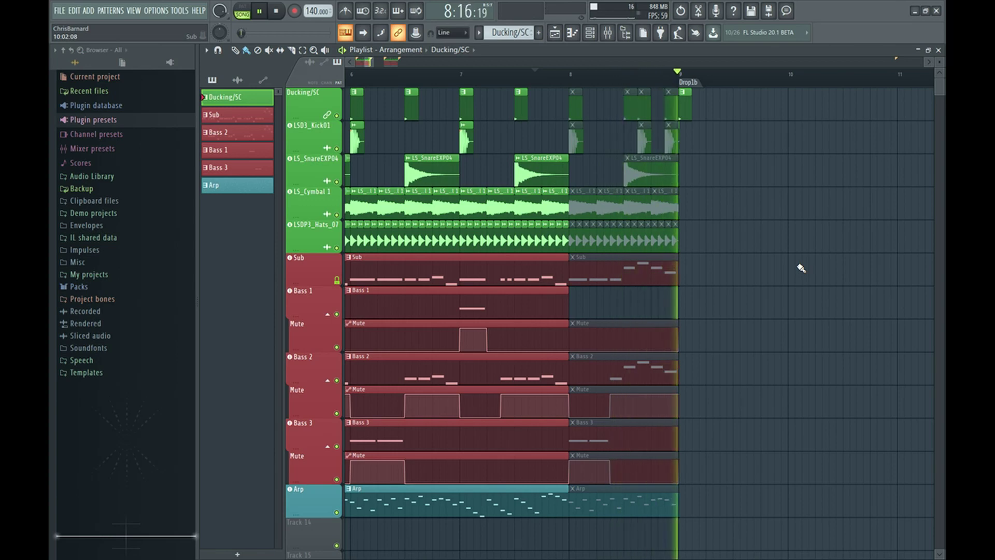
pyautogui.press('space')
pyautogui.keyDown('ctrl'); pyautogui.scroll(4, 622, 126); pyautogui.keyUp('ctrl')
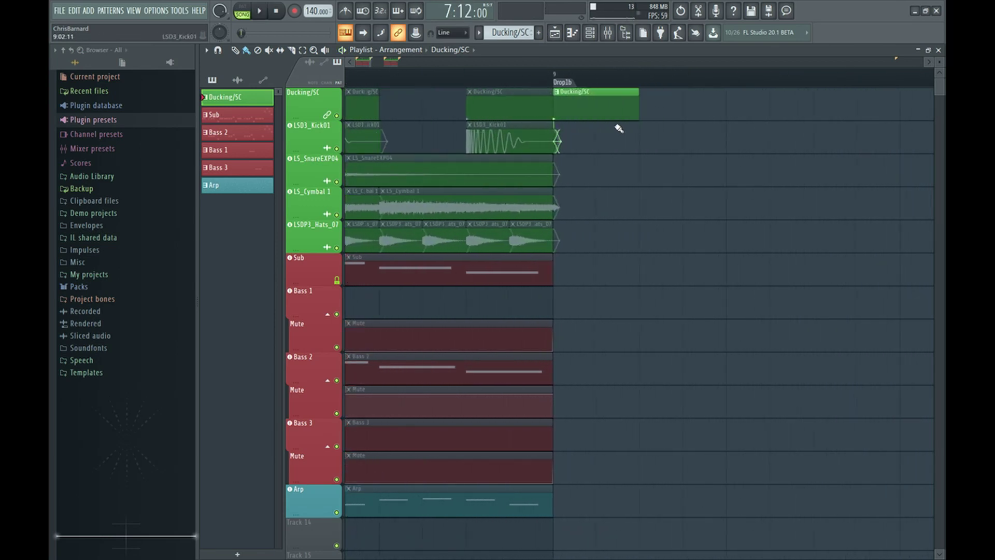
pyautogui.rightClick(599, 105)
pyautogui.scroll(-5, 560, 137)
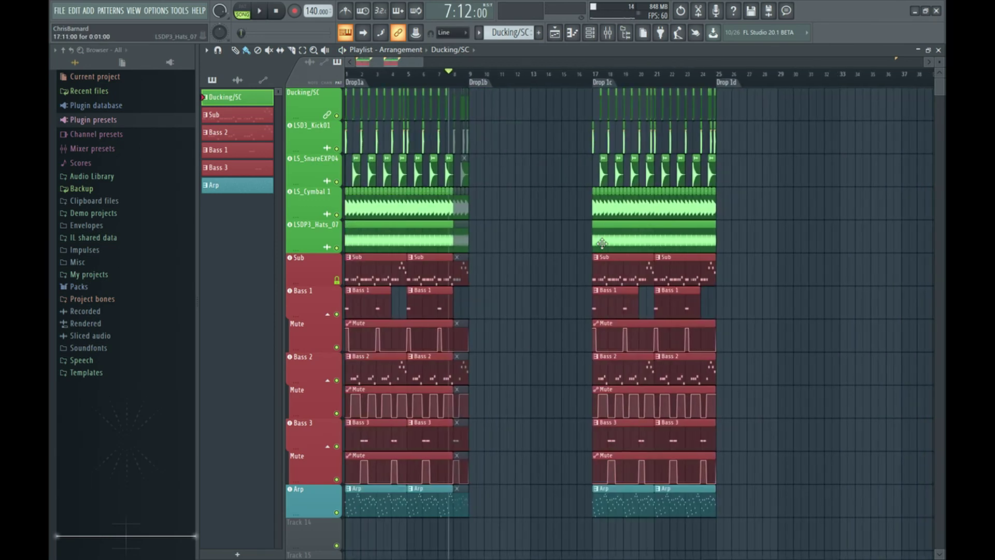
pyautogui.keyDown('ctrl'); pyautogui.scroll(-2, 408, 151); pyautogui.keyUp('ctrl')
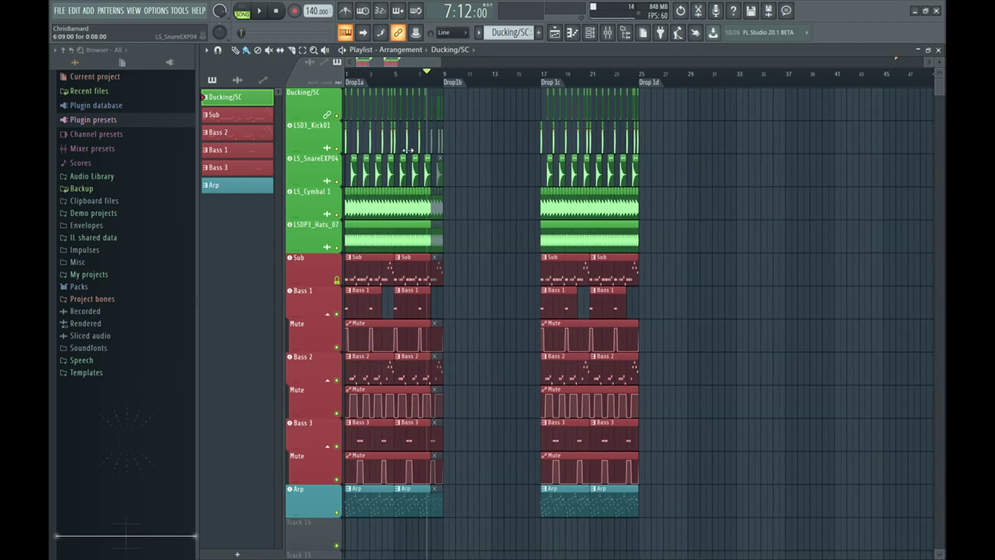
pyautogui.keyDown('ctrl'); pyautogui.scroll(-1, 701, 125); pyautogui.keyUp('ctrl')
pyautogui.keyDown('ctrl'); pyautogui.scroll(-1, 654, 97); pyautogui.keyUp('ctrl')
pyautogui.moveTo(599, 74)
pyautogui.mouseDown()
pyautogui.moveTo(633, 82)
pyautogui.moveTo(593, 85)
pyautogui.mouseUp()
pyautogui.keyDown('ctrl'); pyautogui.scroll(3, 613, 138); pyautogui.keyUp('ctrl')
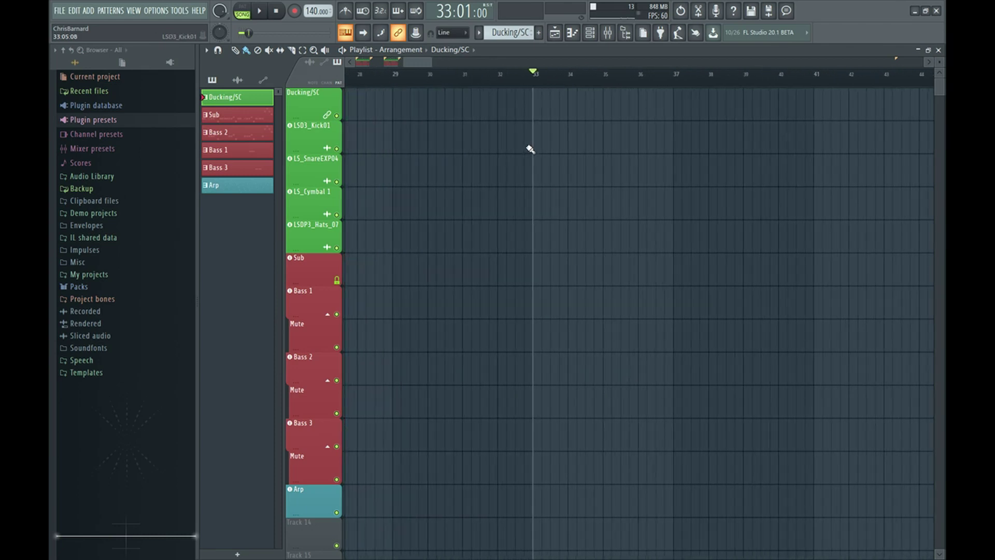
pyautogui.keyDown('ctrl'); pyautogui.scroll(1, 528, 148); pyautogui.keyUp('ctrl')
pyautogui.keyDown('ctrl'); pyautogui.scroll(1, 410, 164); pyautogui.keyUp('ctrl')
pyautogui.keyDown('ctrl'); pyautogui.scroll(-2, 607, 272); pyautogui.keyUp('ctrl')
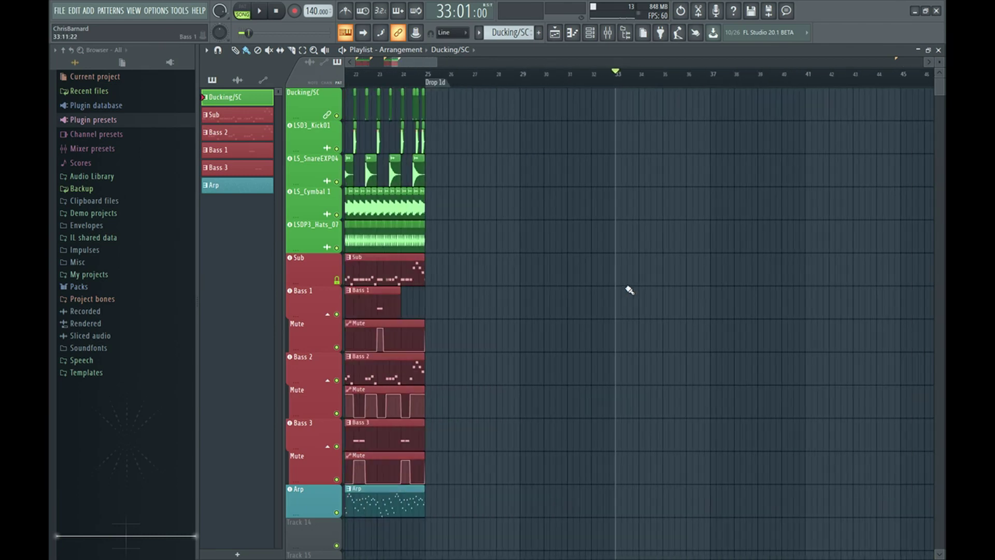
pyautogui.keyDown('ctrl'); pyautogui.scroll(-1, 569, 282); pyautogui.keyUp('ctrl')
pyautogui.keyDown('ctrl'); pyautogui.scroll(-1, 607, 268); pyautogui.keyUp('ctrl')
pyautogui.keyDown('ctrl'); pyautogui.scroll(-2, 549, 232); pyautogui.keyUp('ctrl')
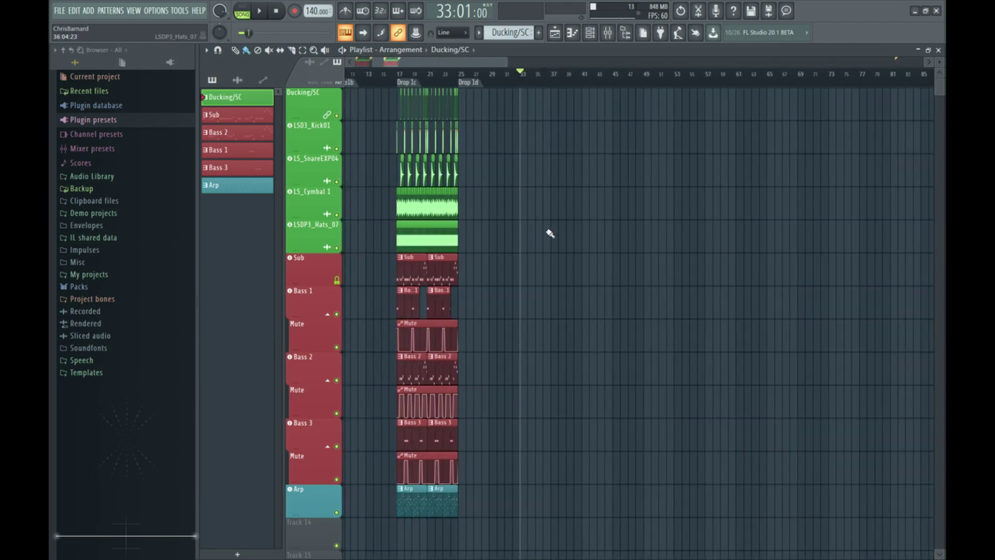
pyautogui.keyDown('ctrl'); pyautogui.scroll(-2, 492, 189); pyautogui.keyUp('ctrl')
pyautogui.keyDown('ctrl'); pyautogui.scroll(1, 604, 299); pyautogui.keyUp('ctrl')
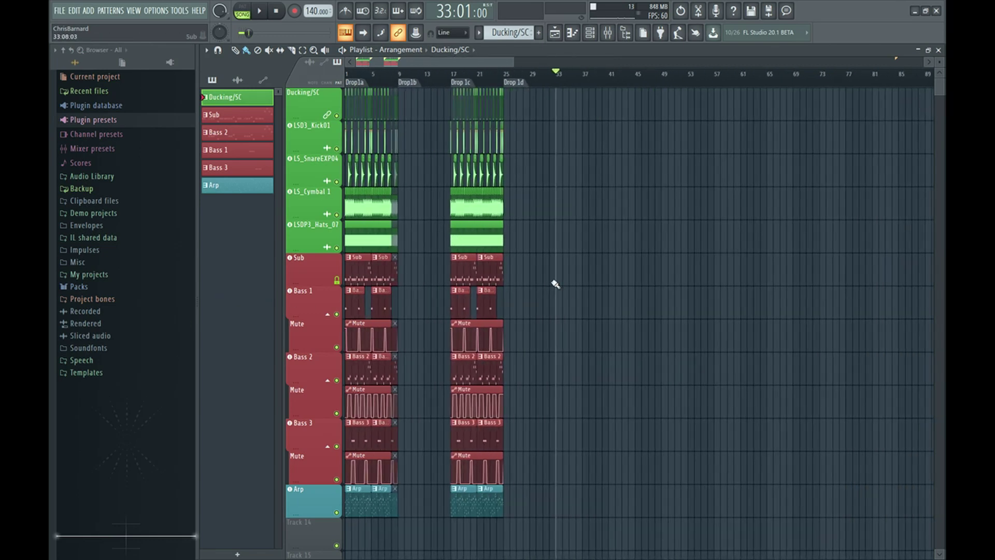
pyautogui.keyDown('ctrl'); pyautogui.scroll(3, 419, 277); pyautogui.keyUp('ctrl')
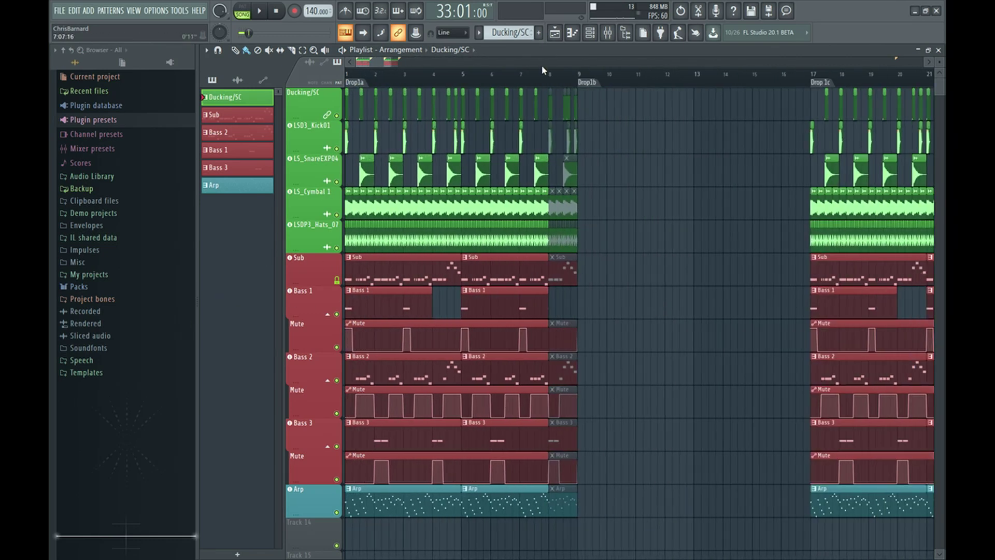
pyautogui.keyDown('ctrl'); pyautogui.scroll(-2, 389, 297); pyautogui.keyUp('ctrl')
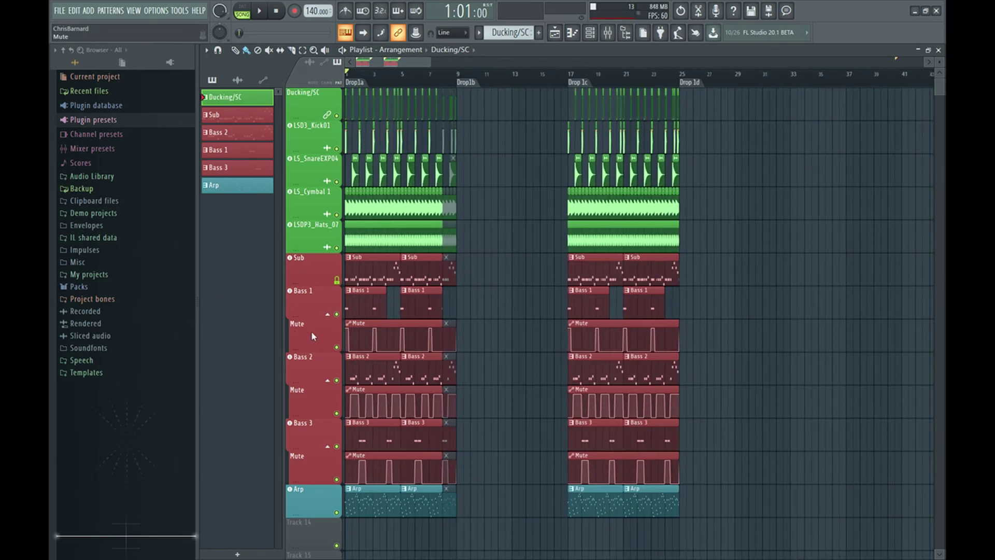
pyautogui.scroll(-3, 311, 331)
pyautogui.scroll(3, 312, 331)
pyautogui.keyDown('ctrl'); pyautogui.scroll(2, 292, 330); pyautogui.keyUp('ctrl')
pyautogui.press('F6')
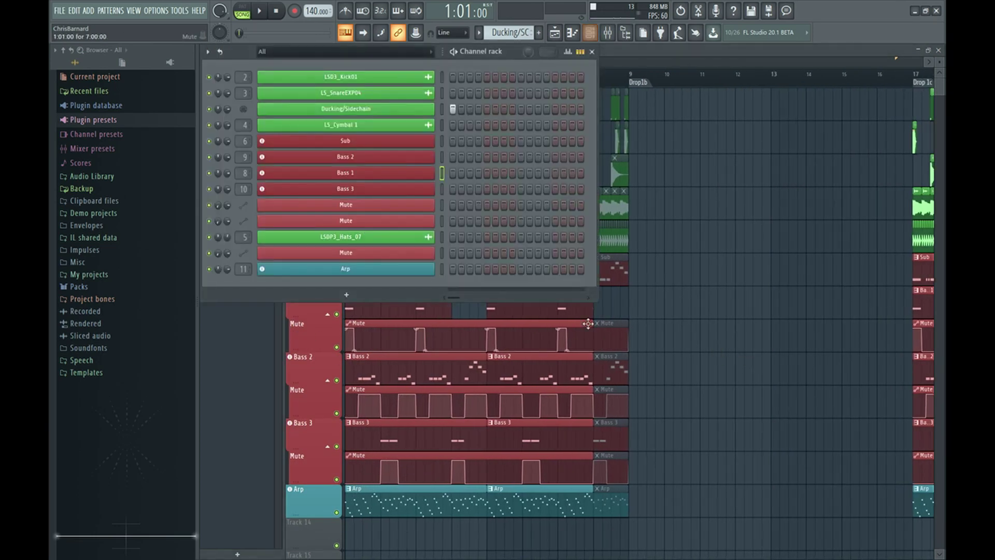
pyautogui.press('F6')
pyautogui.keyDown('ctrl'); pyautogui.scroll(2, 280, 390); pyautogui.keyUp('ctrl')
pyautogui.scroll(-3, 355, 362)
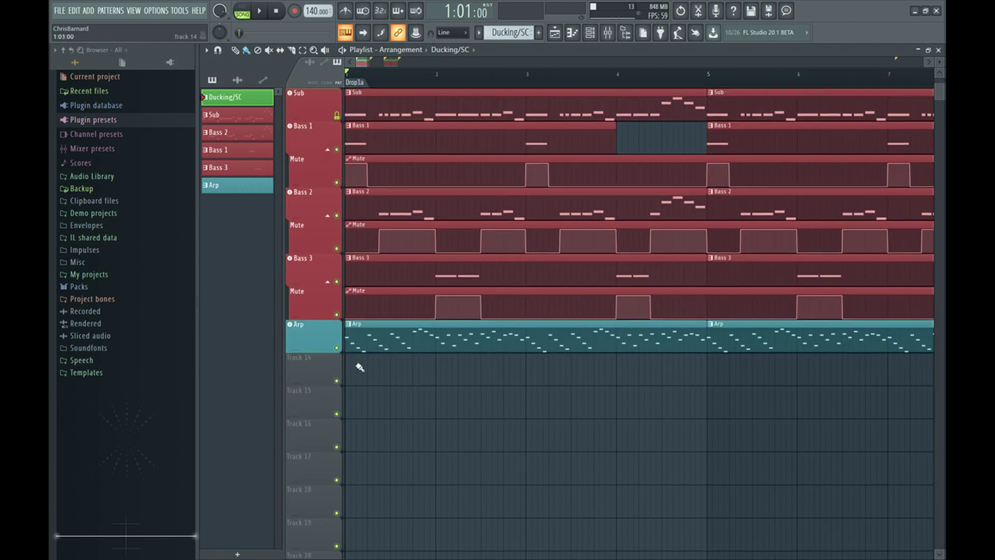
pyautogui.keyDown('ctrl'); pyautogui.scroll(1, 556, 424); pyautogui.keyUp('ctrl')
pyautogui.scroll(5, 555, 425)
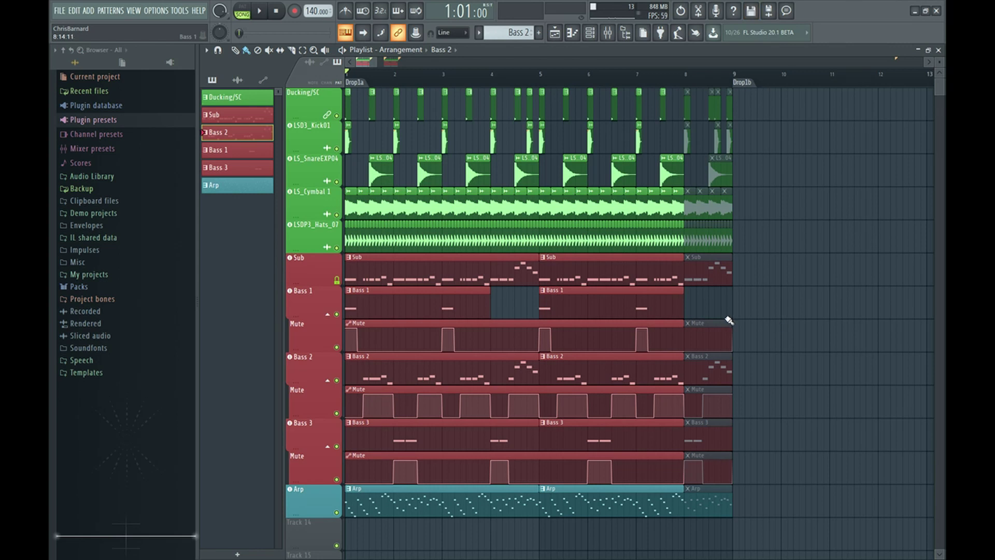
pyautogui.scroll(-2, 385, 427)
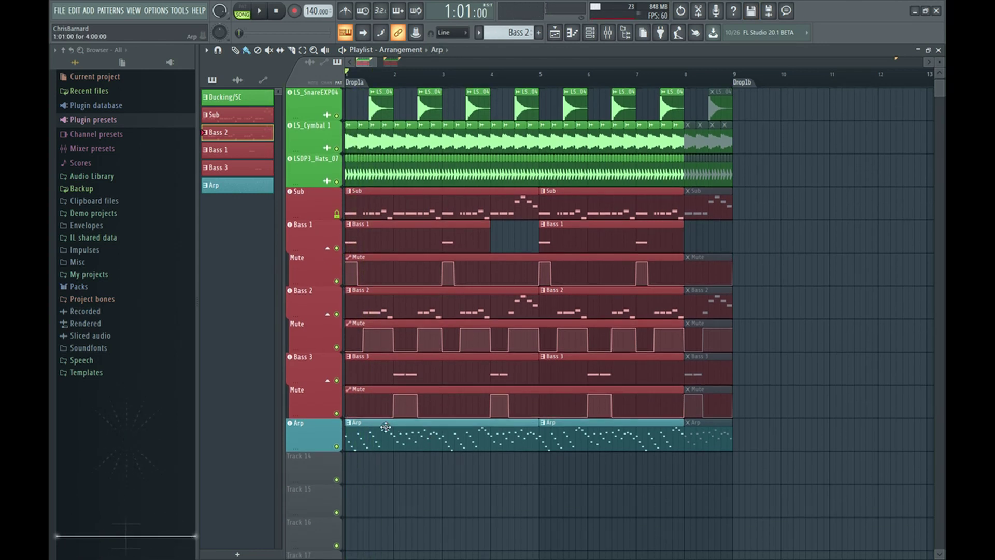
# - Load Fruity Parametric EQ 2 into an empty Arp mixer insert slot
pyautogui.click(386, 426)
pyautogui.press('F9')
pyautogui.press('space')
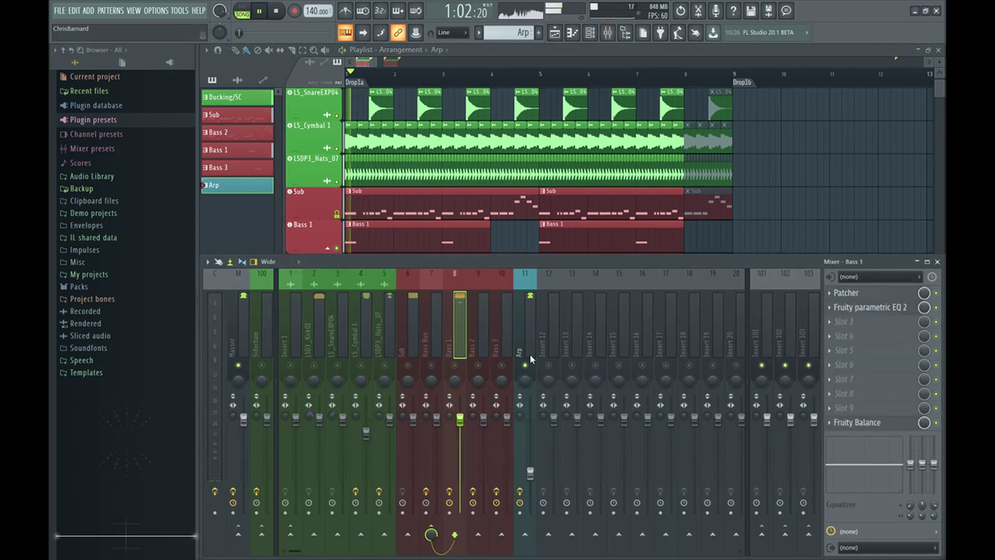
pyautogui.click(530, 354)
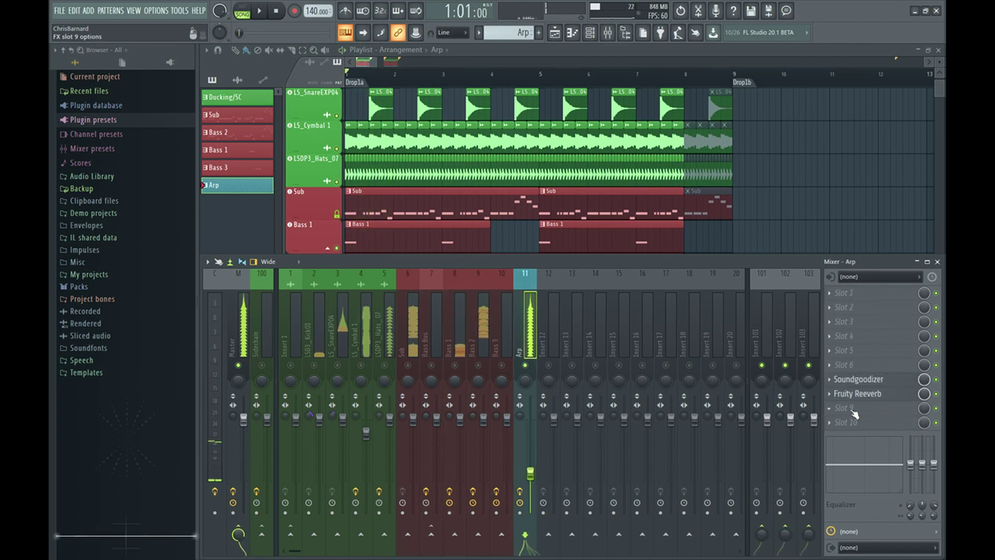
pyautogui.click(853, 415)
pyautogui.press('Escape')
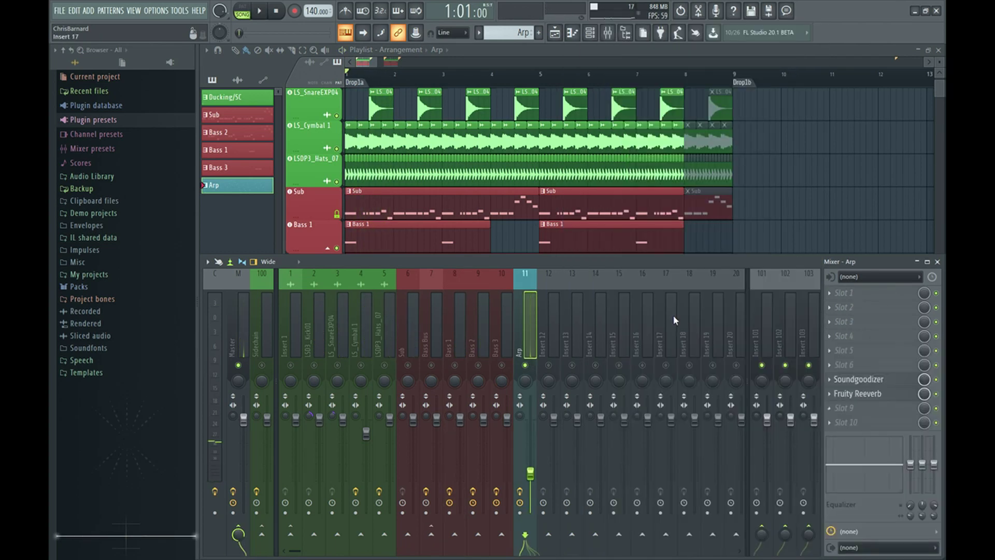
pyautogui.hotkey('alt', 'F8')
pyautogui.moveTo(582, 202)
pyautogui.mouseDown()
pyautogui.moveTo(902, 442)
pyautogui.moveTo(863, 408)
pyautogui.mouseUp()
# - Make EQ band 1 a steeper high-pass and raise its cutoff while listening
pyautogui.rightClick(255, 185)
pyautogui.moveTo(271, 213)
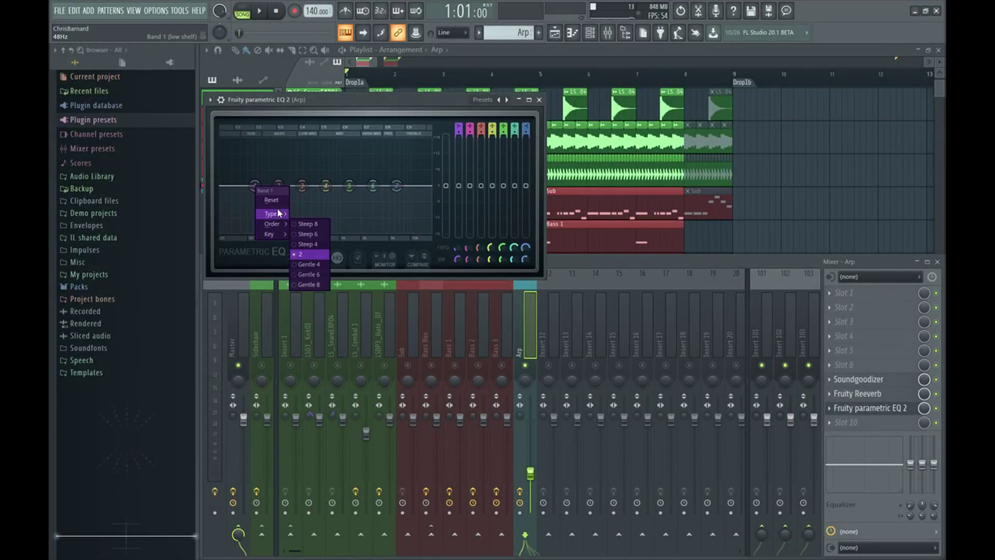
pyautogui.click(319, 249)
pyautogui.rightClick(282, 186)
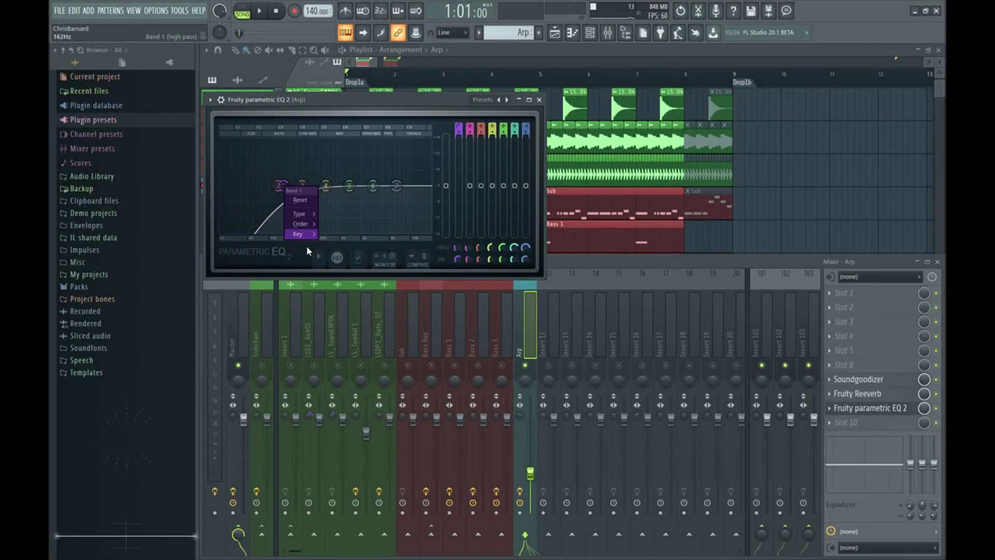
pyautogui.click(339, 234)
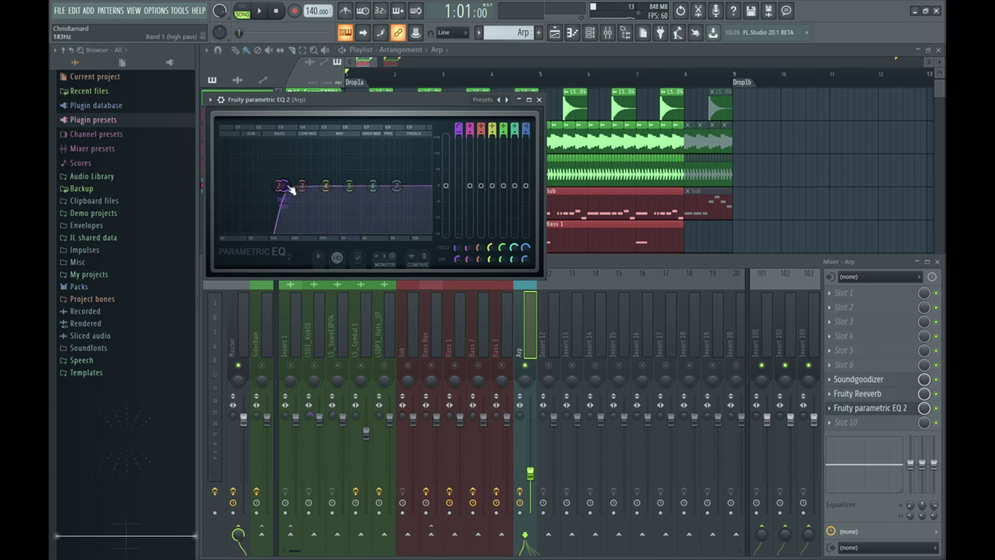
pyautogui.press('Escape')
pyautogui.press('space')
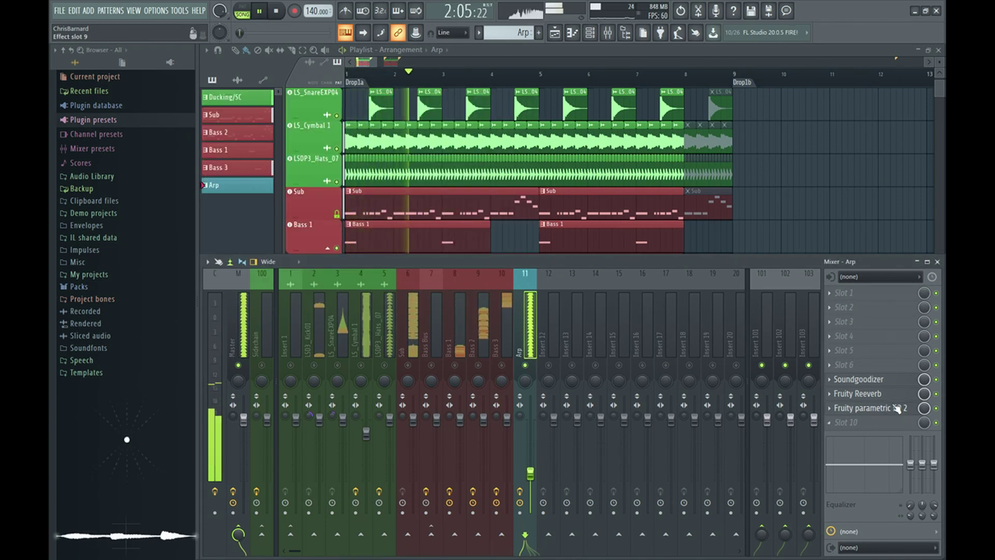
pyautogui.click(871, 407)
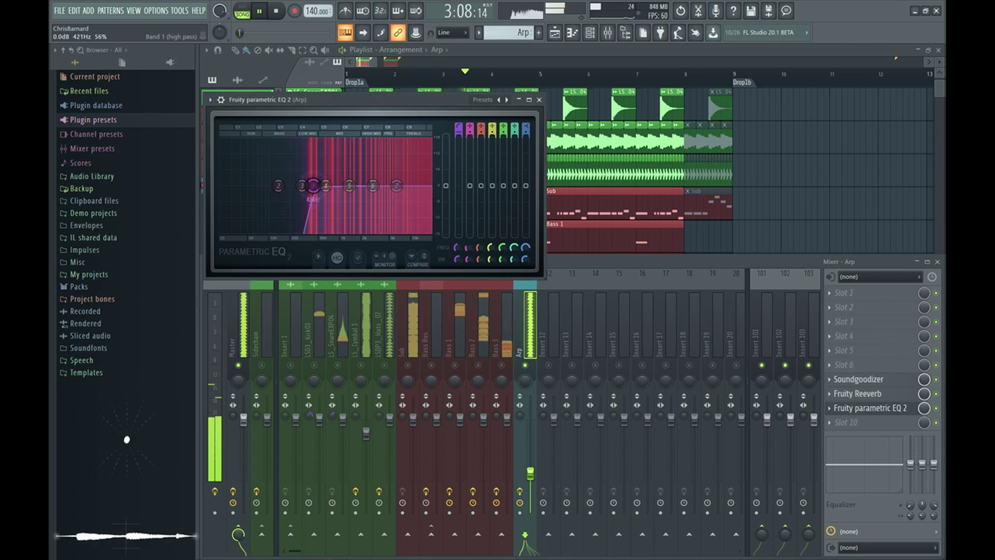
pyautogui.moveTo(303, 189)
pyautogui.mouseDown()
pyautogui.moveTo(332, 194)
pyautogui.moveTo(331, 204)
pyautogui.mouseUp()
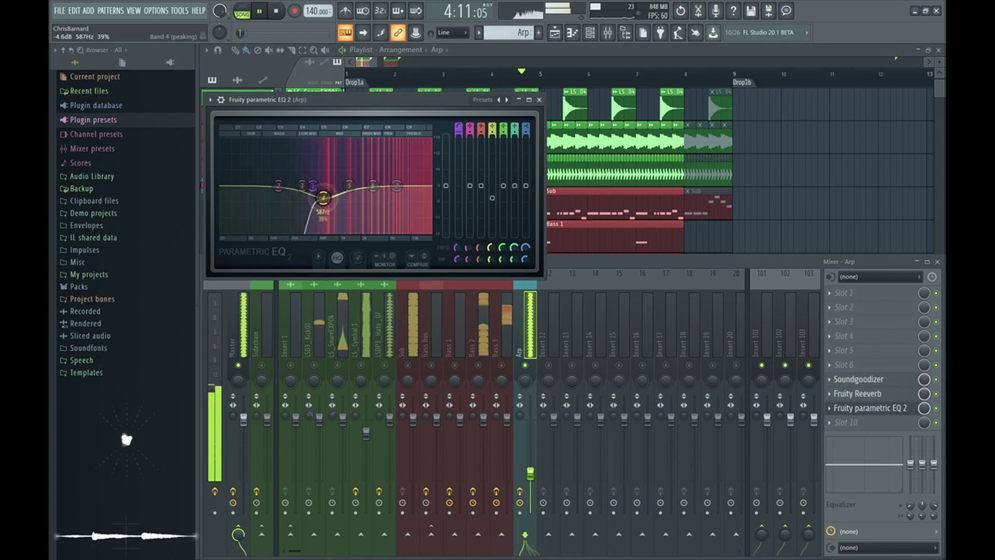
pyautogui.press('space')
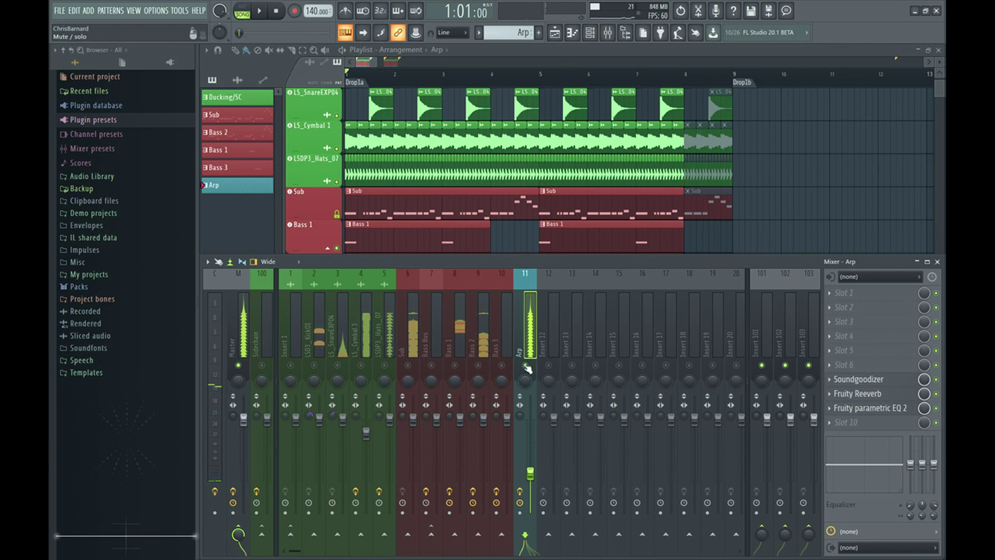
# - Hide the mixer, play Drop 1a, and select its second beat as a time selection
pyautogui.press('F9')
pyautogui.scroll(3, 378, 349)
pyautogui.scroll(-4, 295, 467)
pyautogui.press('space')
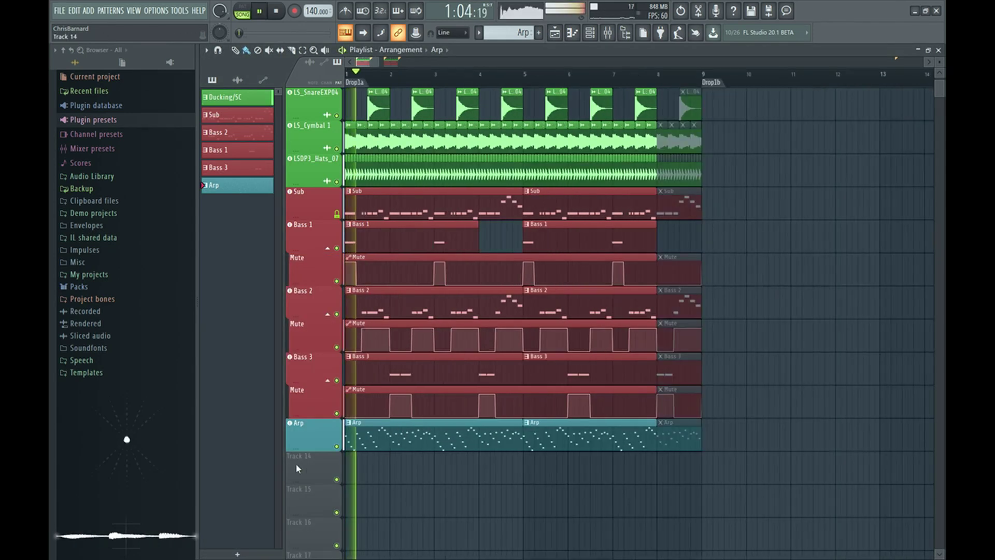
pyautogui.scroll(2, 394, 493)
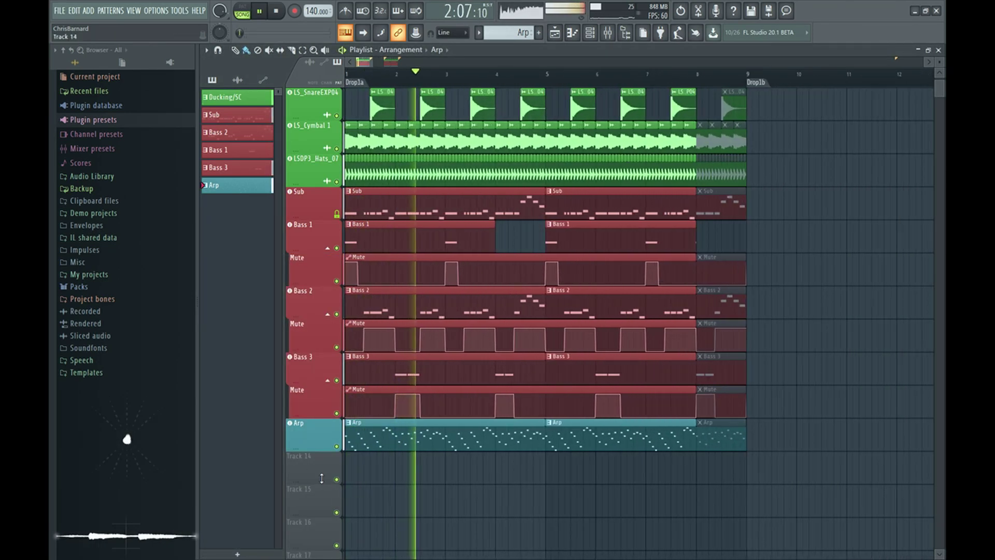
pyautogui.scroll(-3, 401, 514)
pyautogui.scroll(2, 467, 506)
pyautogui.press('space')
pyautogui.scroll(-3, 656, 344)
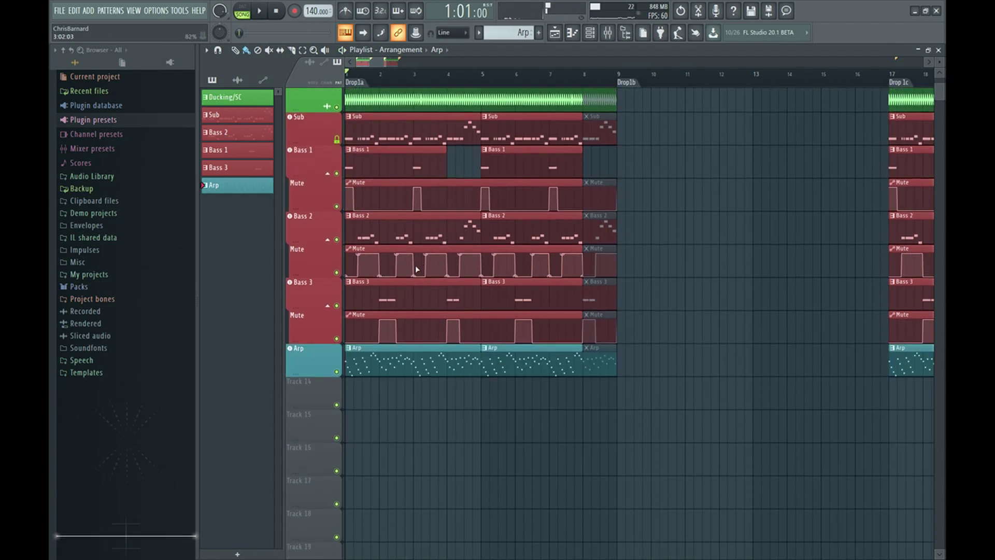
pyautogui.scroll(3, 544, 327)
pyautogui.scroll(-3, 707, 316)
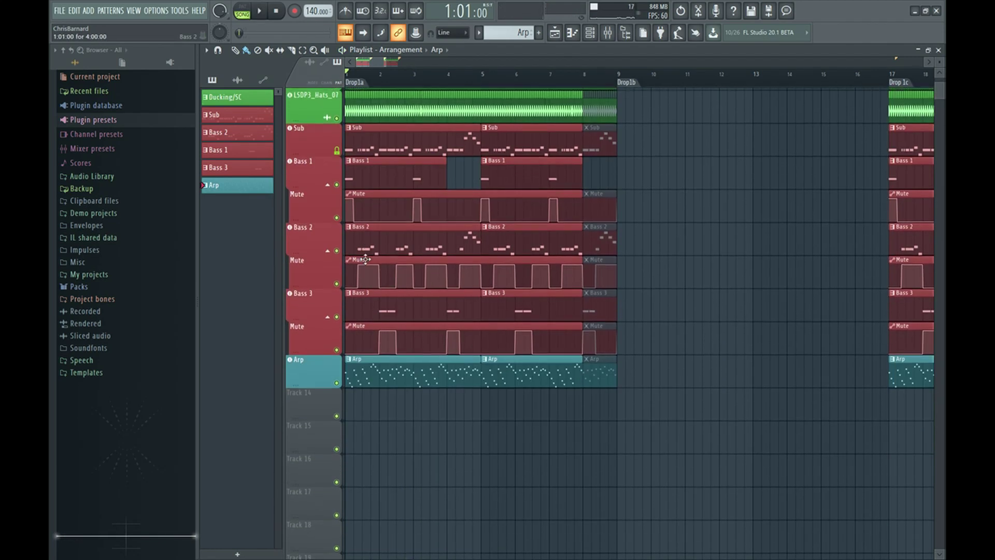
pyautogui.scroll(3, 544, 335)
pyautogui.scroll(3, 450, 353)
pyautogui.scroll(-2, 326, 268)
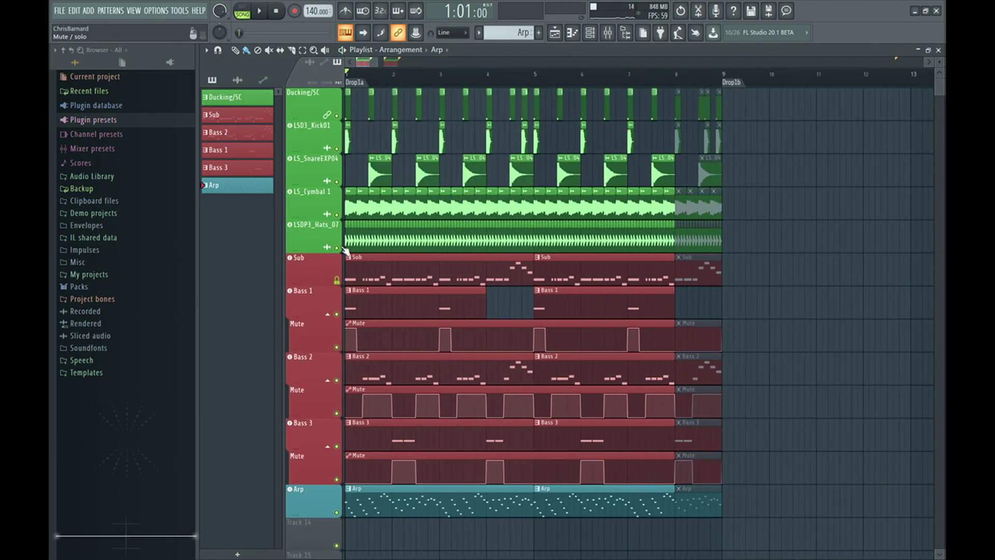
pyautogui.scroll(-2, 342, 287)
pyautogui.scroll(-2, 373, 311)
pyautogui.scroll(-2, 360, 366)
pyautogui.scroll(3, 360, 366)
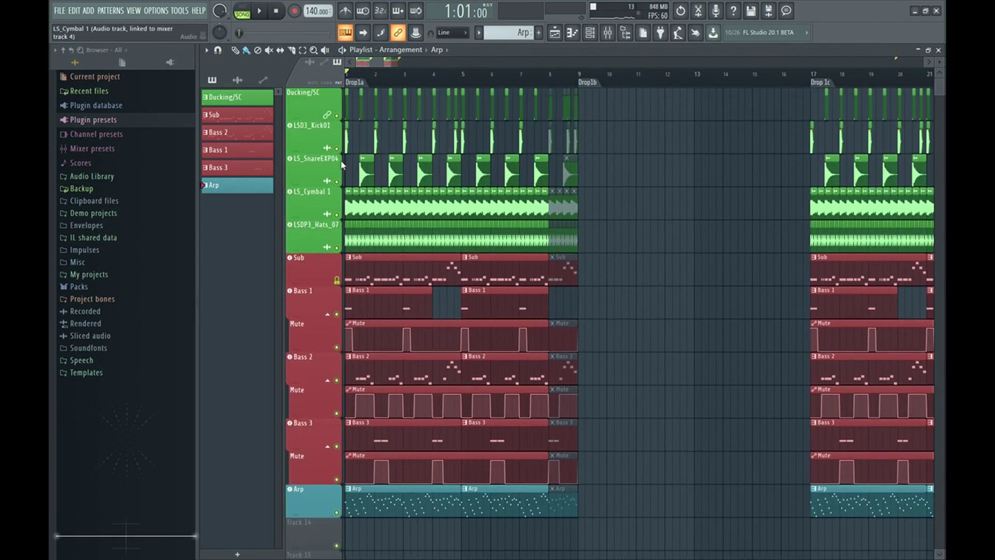
pyautogui.scroll(-3, 395, 449)
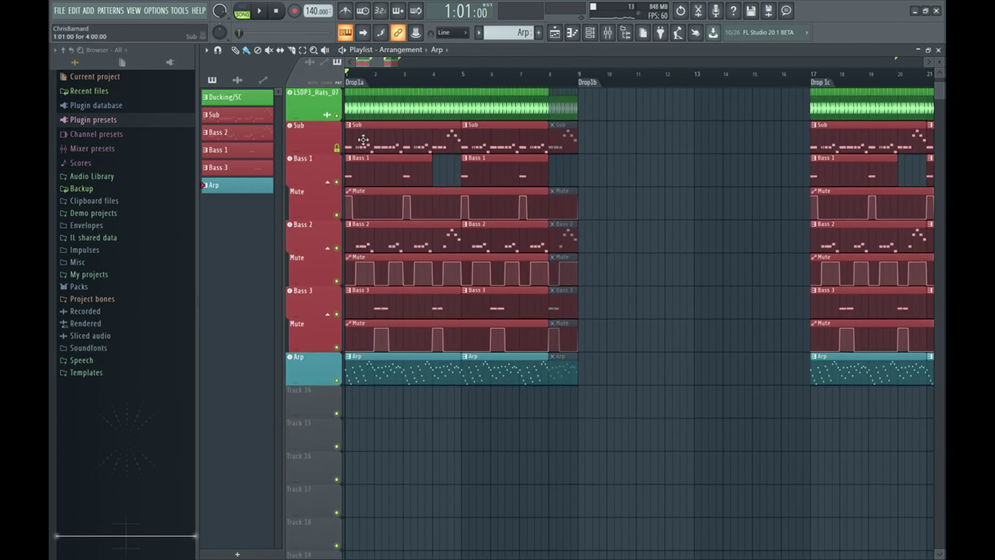
pyautogui.scroll(2, 424, 438)
pyautogui.scroll(1, 354, 256)
pyautogui.scroll(3, 354, 255)
pyautogui.scroll(3, 480, 181)
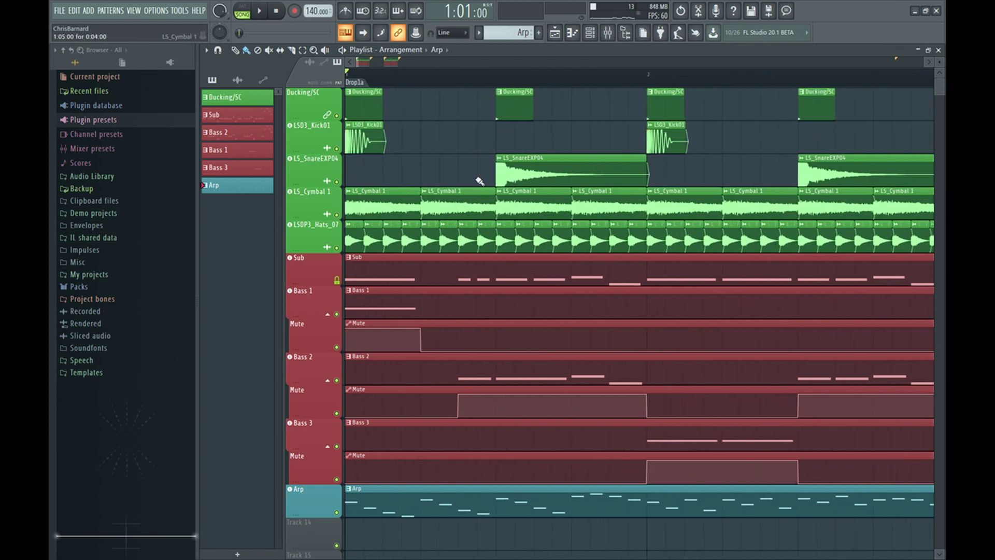
pyautogui.moveTo(422, 74); pyautogui.dragTo(436, 75)
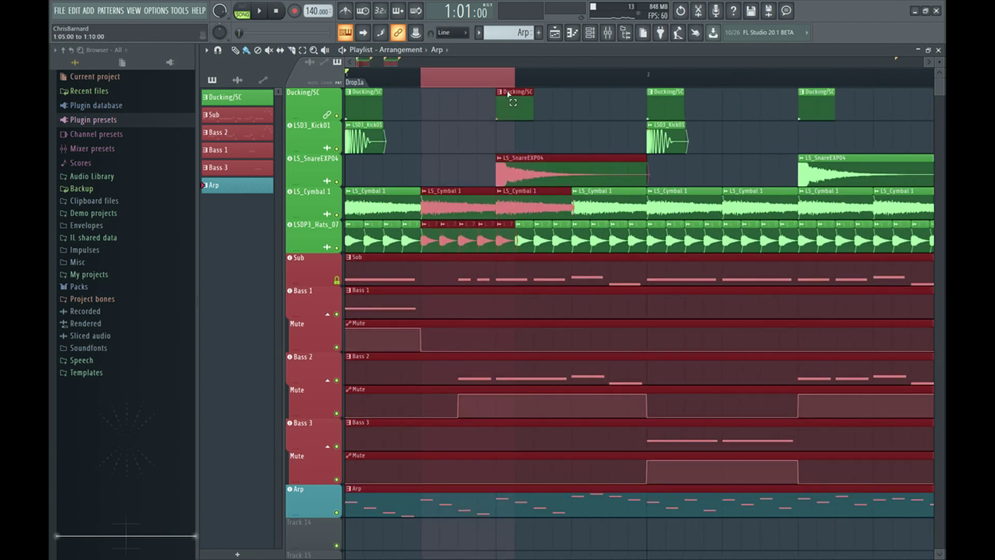
pyautogui.scroll(-1, 483, 101)
pyautogui.scroll(-2, 591, 133)
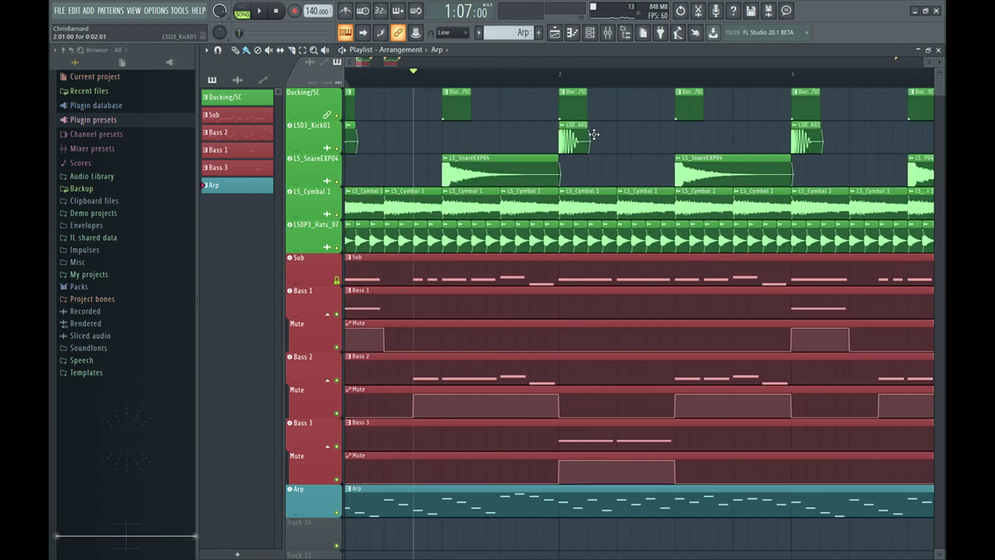
pyautogui.scroll(-2, 544, 171)
pyautogui.scroll(-2, 450, 208)
pyautogui.scroll(-2, 566, 173)
pyautogui.scroll(2, 411, 338)
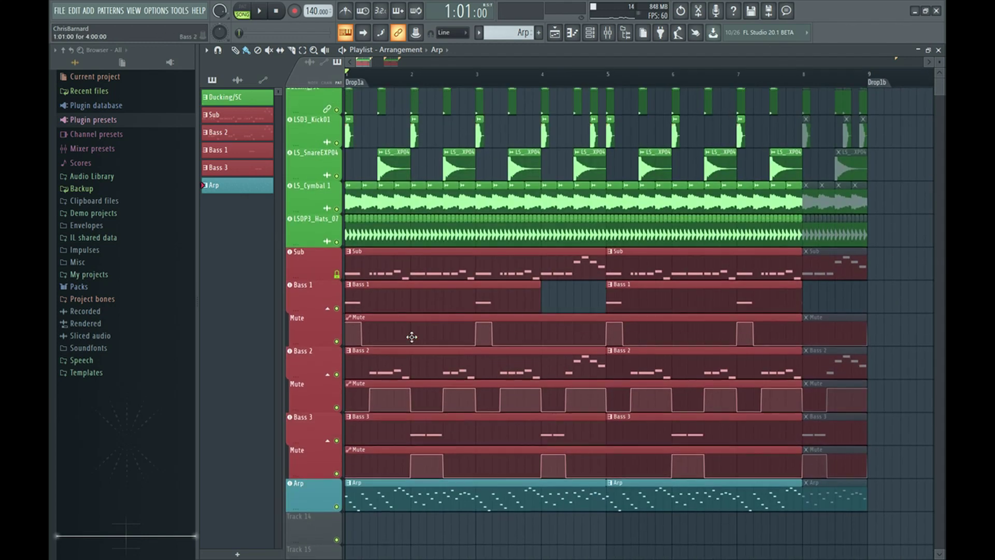
pyautogui.scroll(-2, 540, 345)
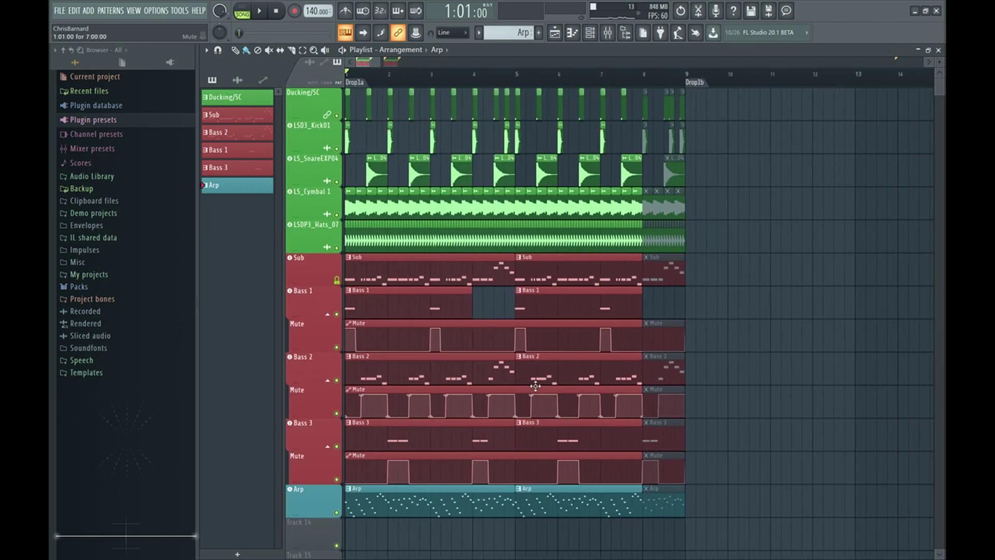
pyautogui.scroll(-3, 360, 335)
pyautogui.scroll(1, 396, 324)
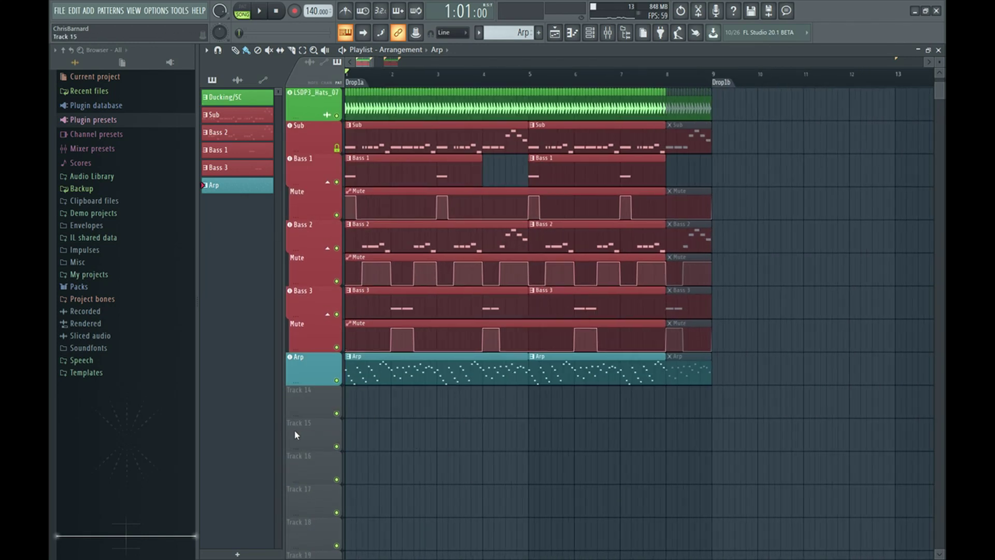
pyautogui.scroll(1, 359, 404)
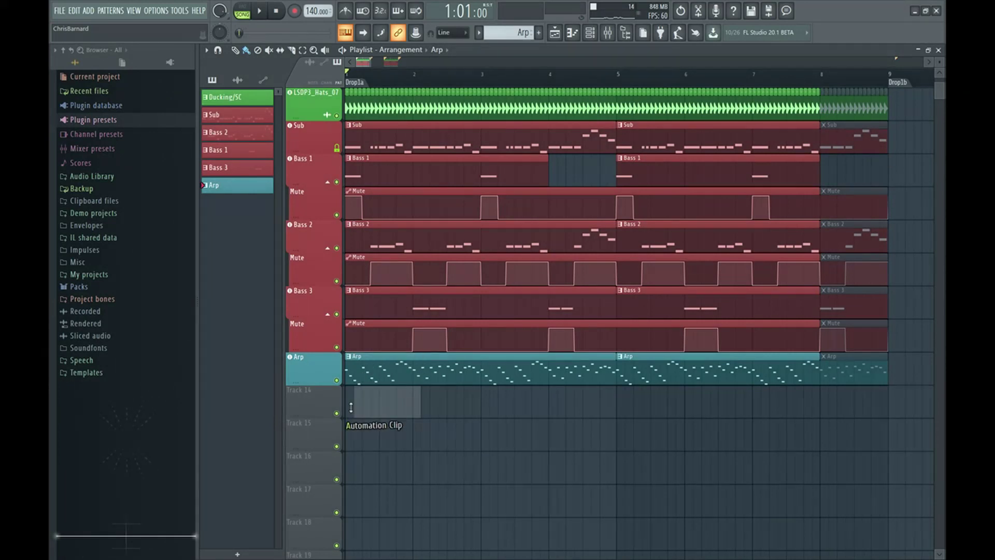
# - Insert an automation clip, dismiss the error, and paint copies along Track 14
pyautogui.click(470, 402)
pyautogui.click(589, 316)
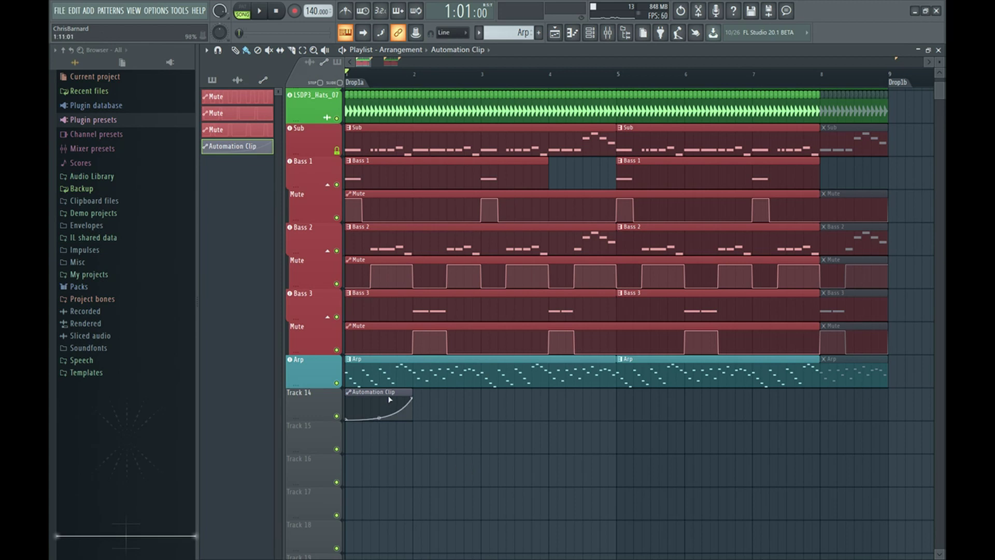
pyautogui.moveTo(425, 401)
pyautogui.mouseDown()
pyautogui.moveTo(758, 380)
pyautogui.moveTo(719, 393)
pyautogui.mouseUp()
pyautogui.scroll(4, 596, 440)
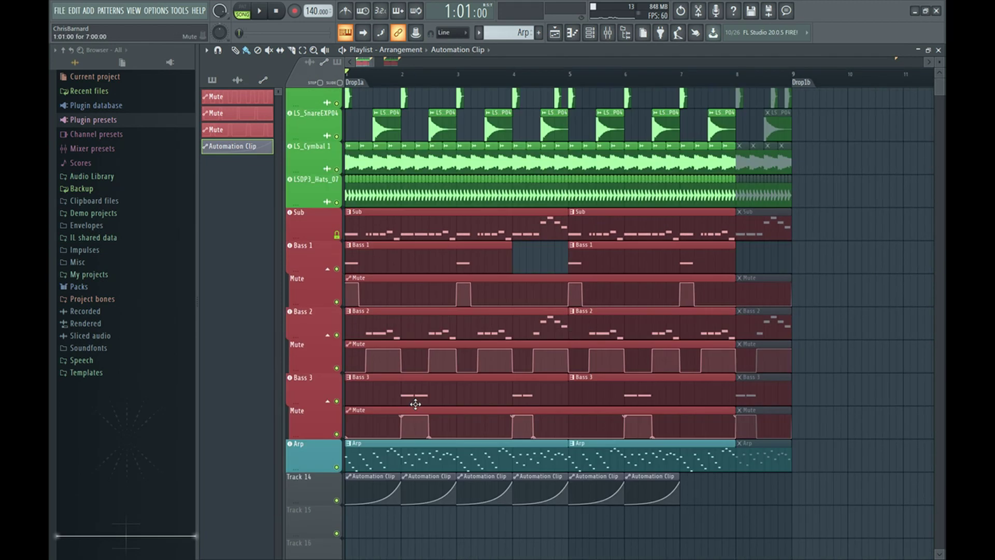
pyautogui.keyDown('ctrl'); pyautogui.scroll(-2, 436, 253); pyautogui.keyUp('ctrl')
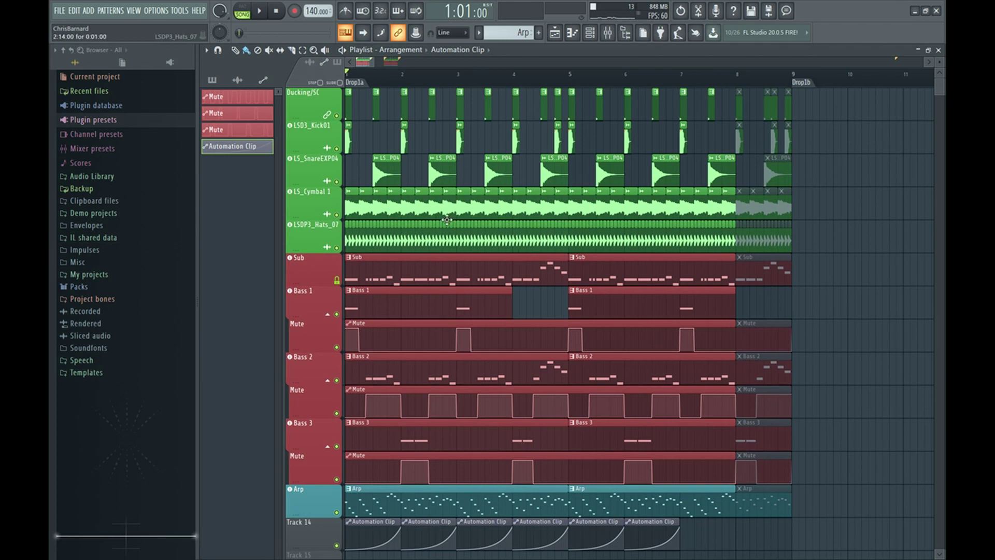
pyautogui.keyDown('ctrl'); pyautogui.scroll(-2, 570, 441); pyautogui.keyUp('ctrl')
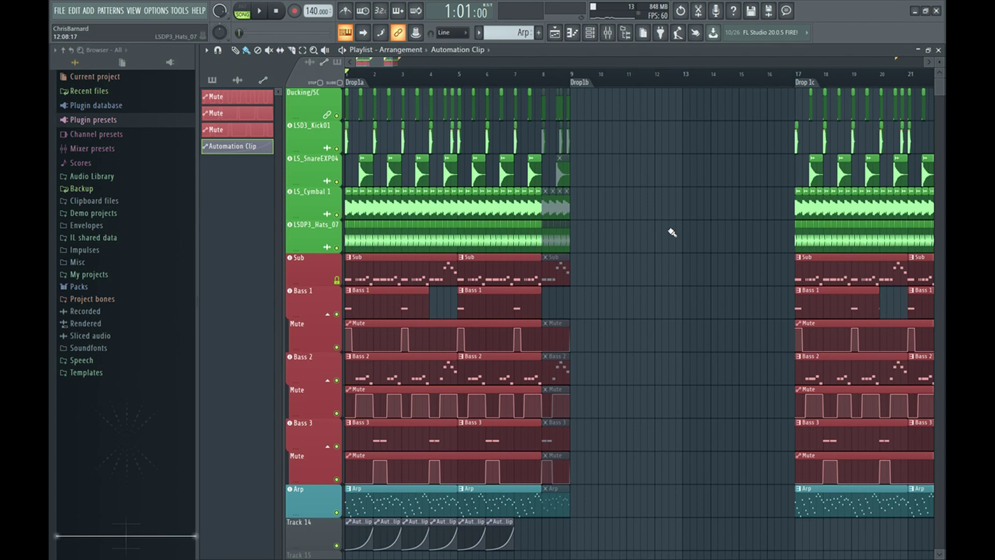
pyautogui.scroll(-4, 669, 424)
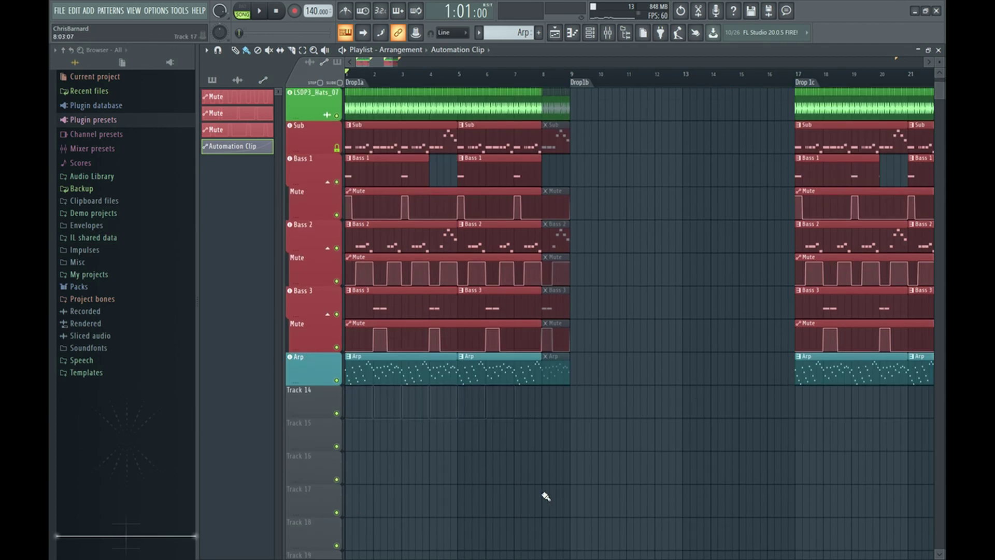
pyautogui.scroll(4, 379, 436)
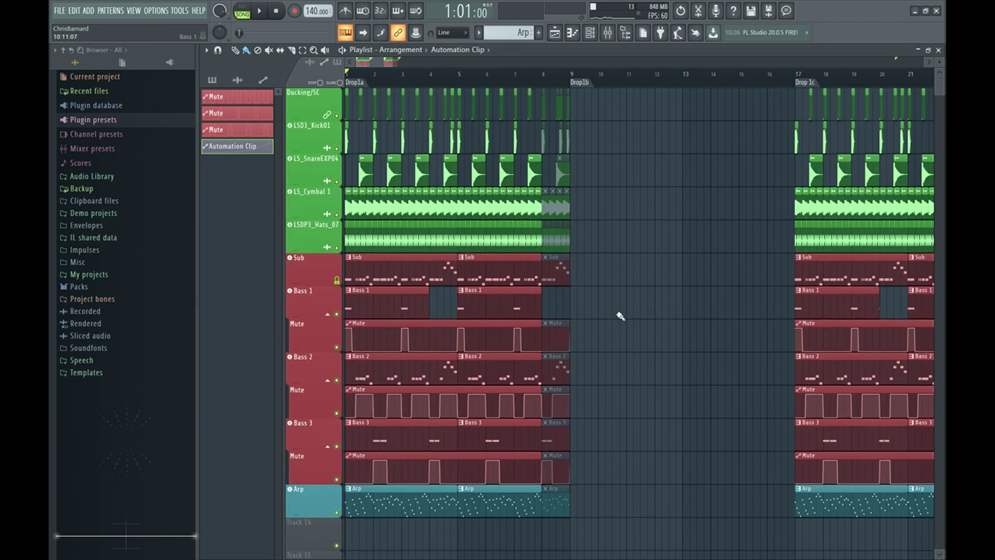
pyautogui.scroll(-4, 545, 318)
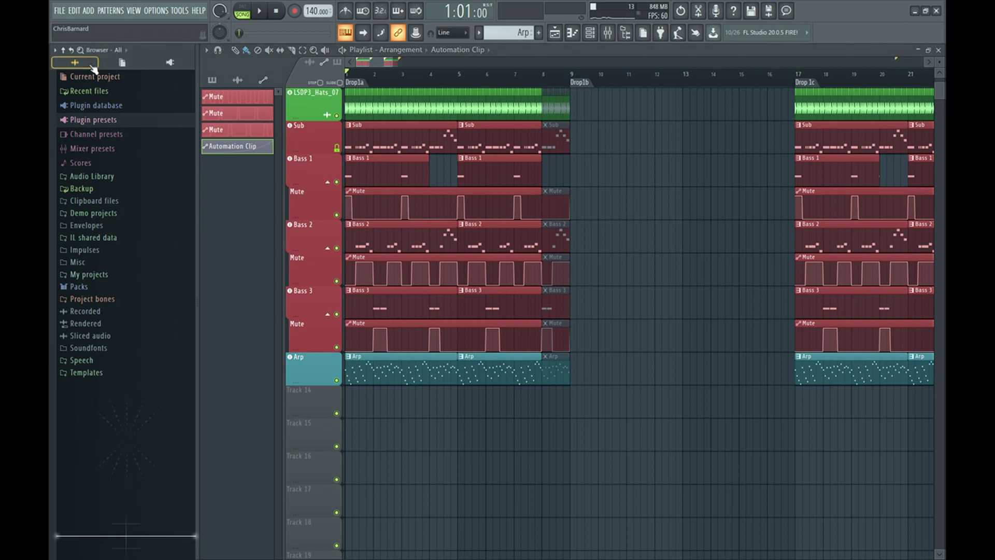
# - Browse LS PACK to Light Shard Ambiance+Soundscapes and its F Minor samples
pyautogui.hotkey('alt', '4')
pyautogui.rightClick(108, 273)
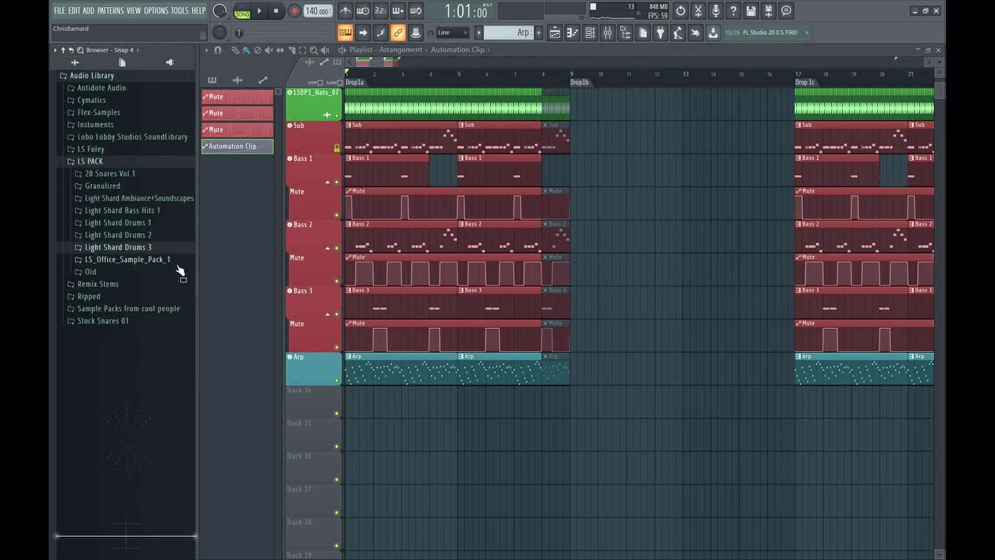
pyautogui.click(124, 199)
pyautogui.press('Up')
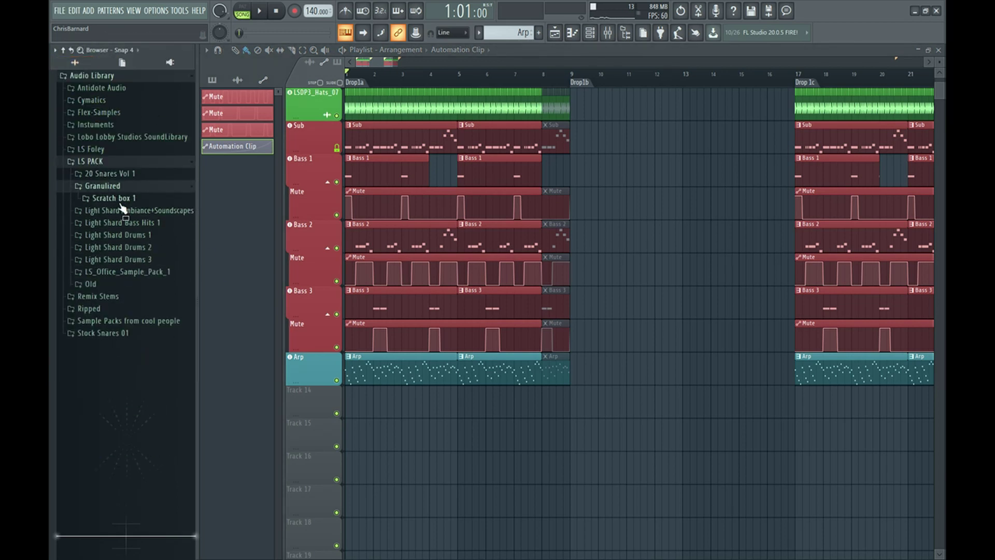
pyautogui.click(125, 210)
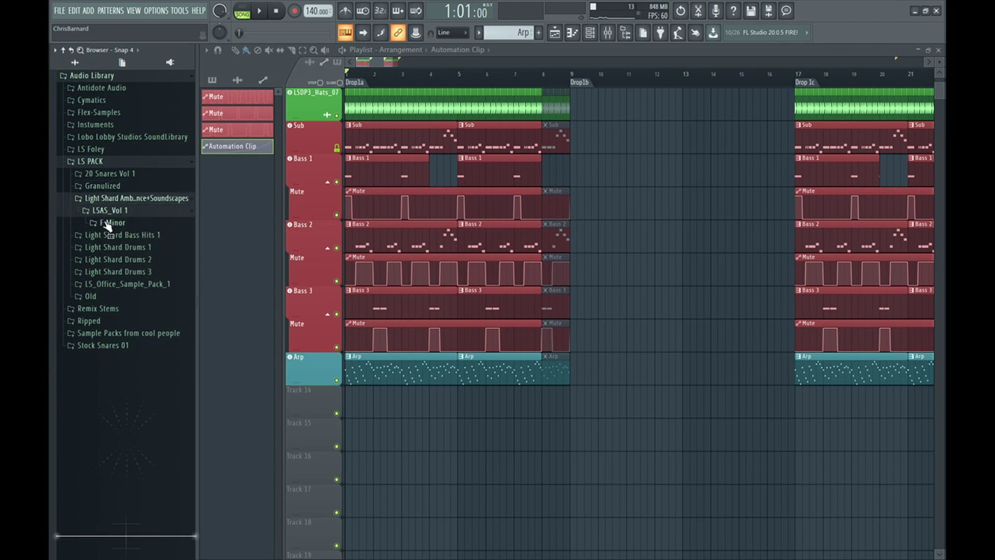
pyautogui.click(108, 223)
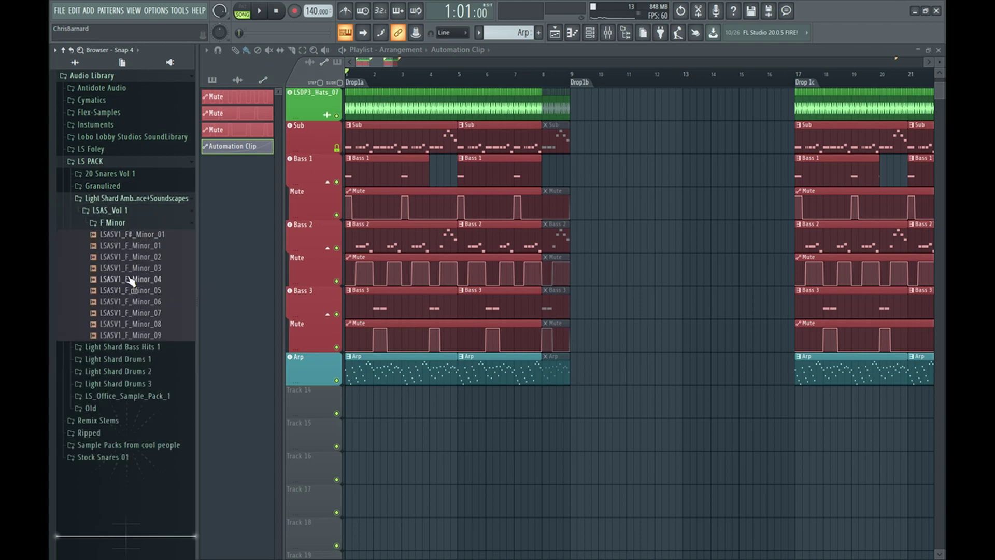
# - Place LSASV1_F_Minor_03 on Track 14 from bar 1 and cut it off at bar 9
pyautogui.moveTo(154, 295); pyautogui.dragTo(224, 386)
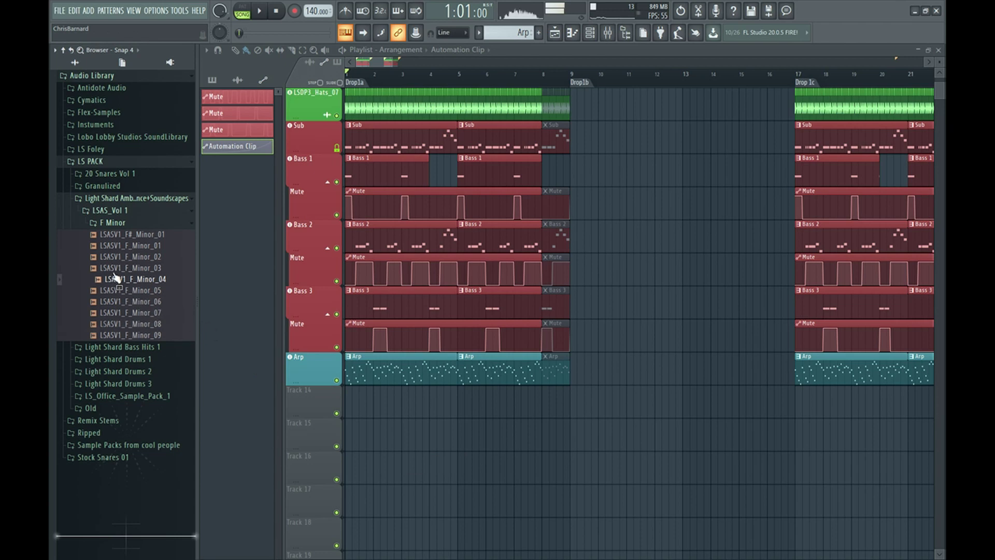
pyautogui.moveTo(134, 271); pyautogui.dragTo(444, 412)
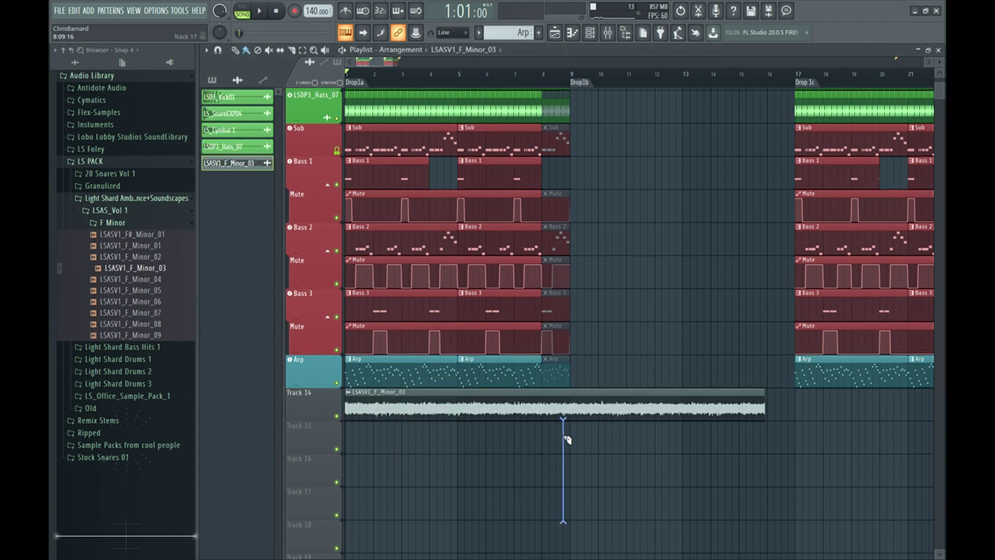
pyautogui.click(577, 400)
pyautogui.rightClick(622, 407)
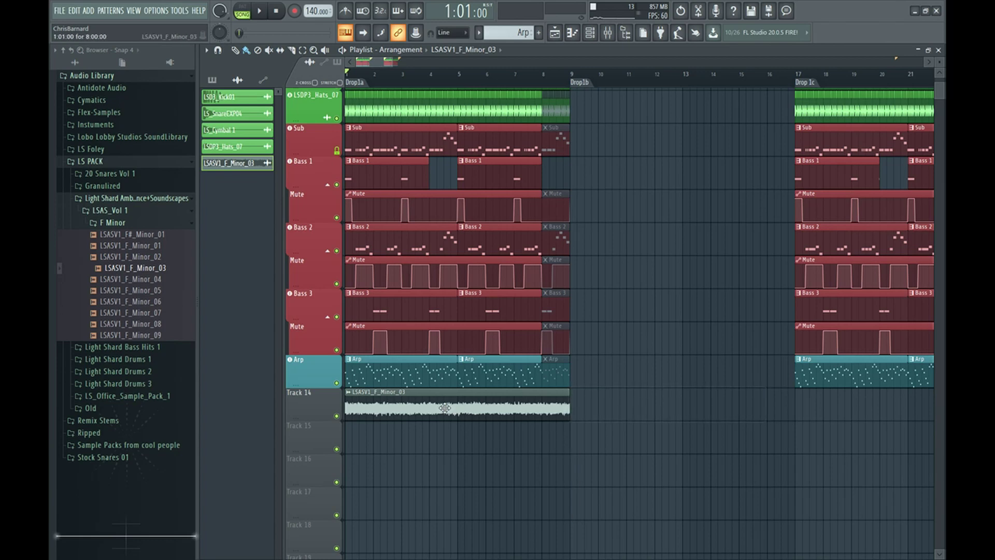
# - Open LSASV1_F_Minor_03's sample settings, start playback, then close the settings
pyautogui.doubleClick(448, 411)
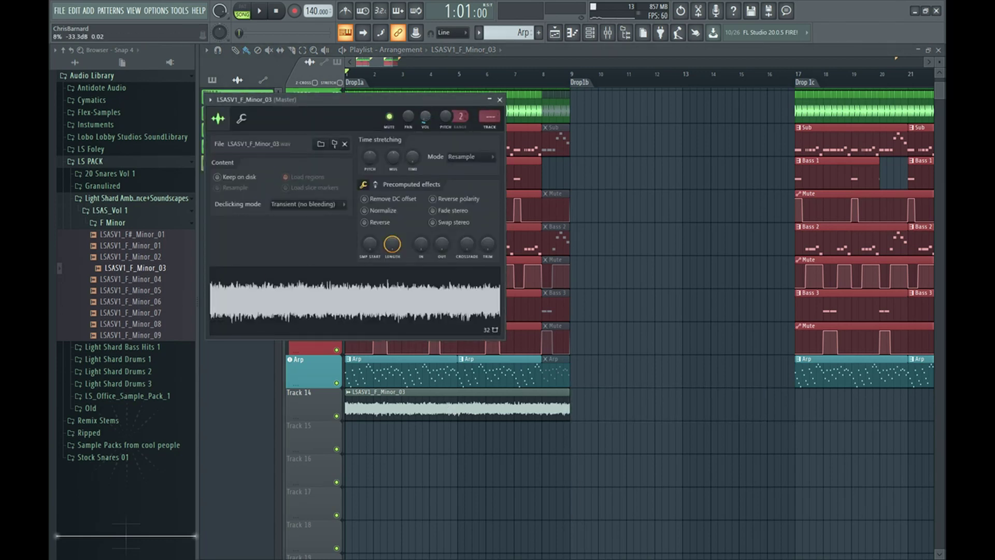
pyautogui.press('space')
pyautogui.scroll(3, 407, 408)
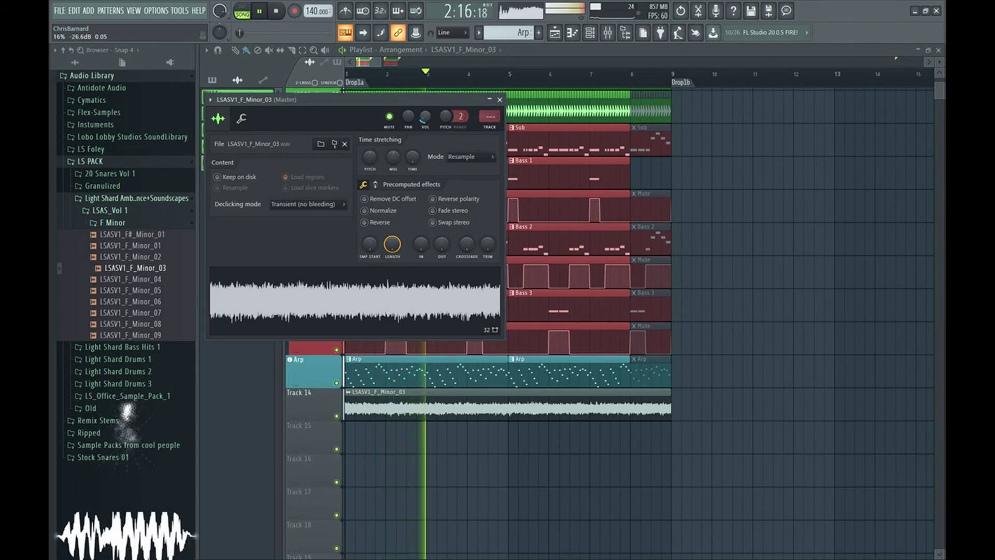
pyautogui.press('Escape')
pyautogui.scroll(-2, 411, 439)
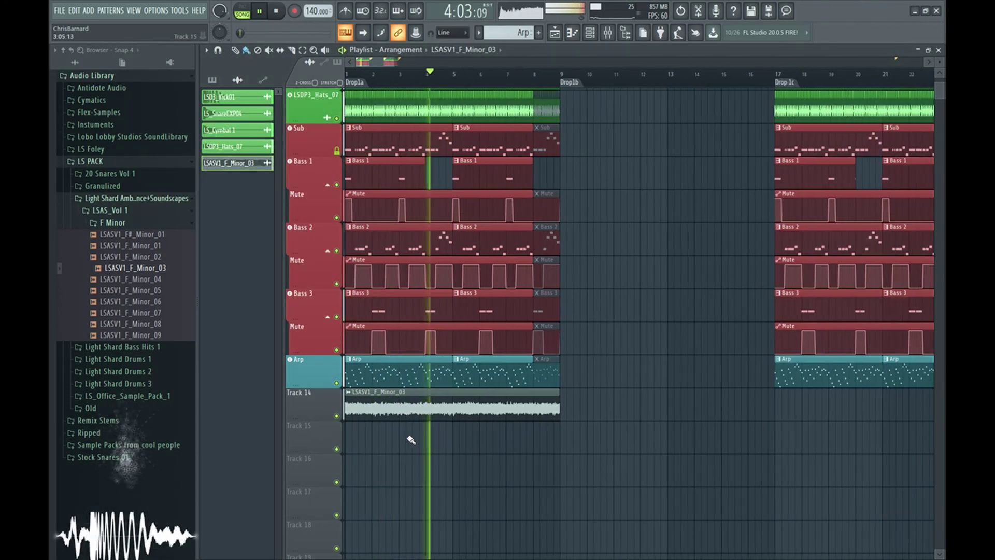
pyautogui.scroll(3, 411, 440)
pyautogui.scroll(-2, 401, 429)
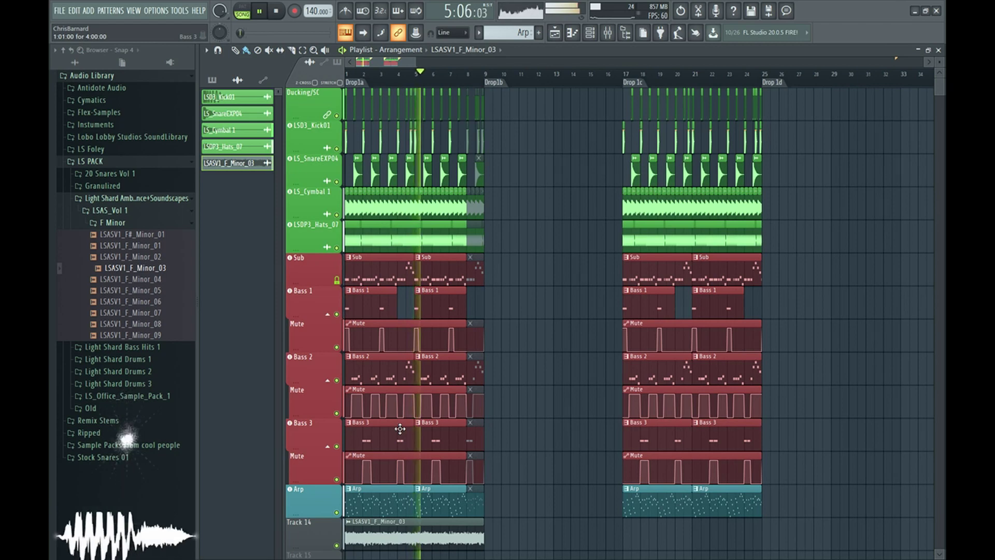
pyautogui.scroll(3, 464, 434)
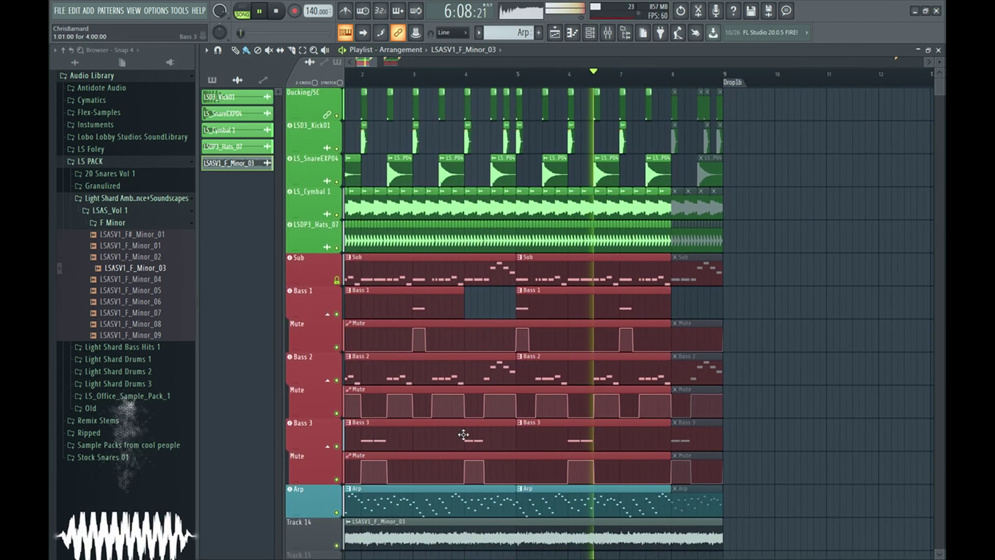
pyautogui.scroll(-2, 463, 434)
pyautogui.scroll(-3, 436, 310)
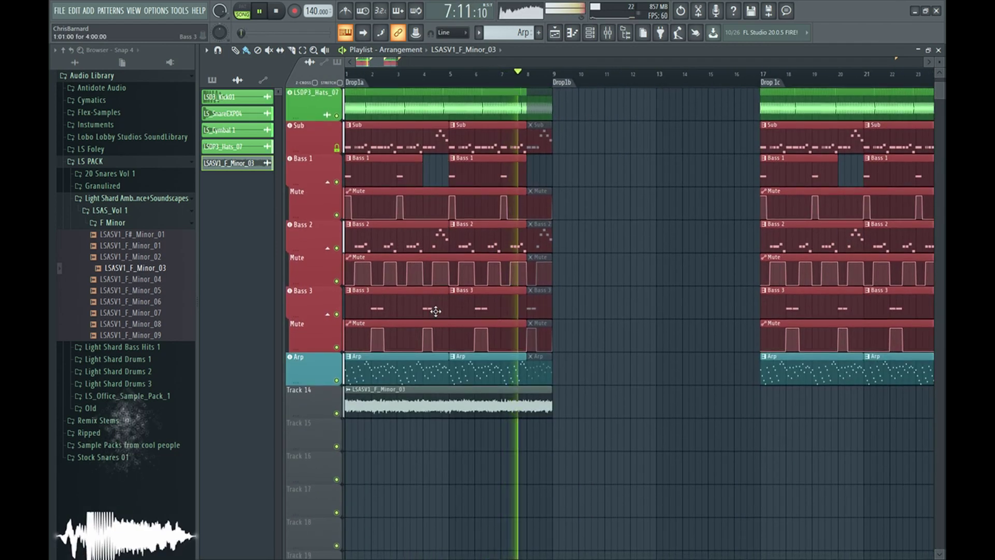
pyautogui.scroll(3, 436, 310)
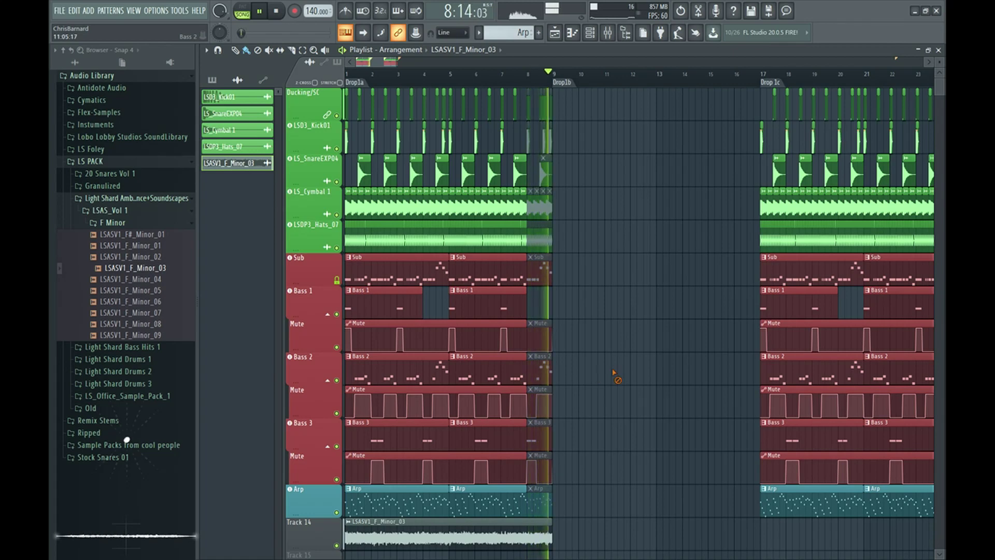
# - Stop the arrangement playback, returning to the song start
pyautogui.press('space')
pyautogui.scroll(-3, 413, 391)
pyautogui.scroll(-1, 412, 391)
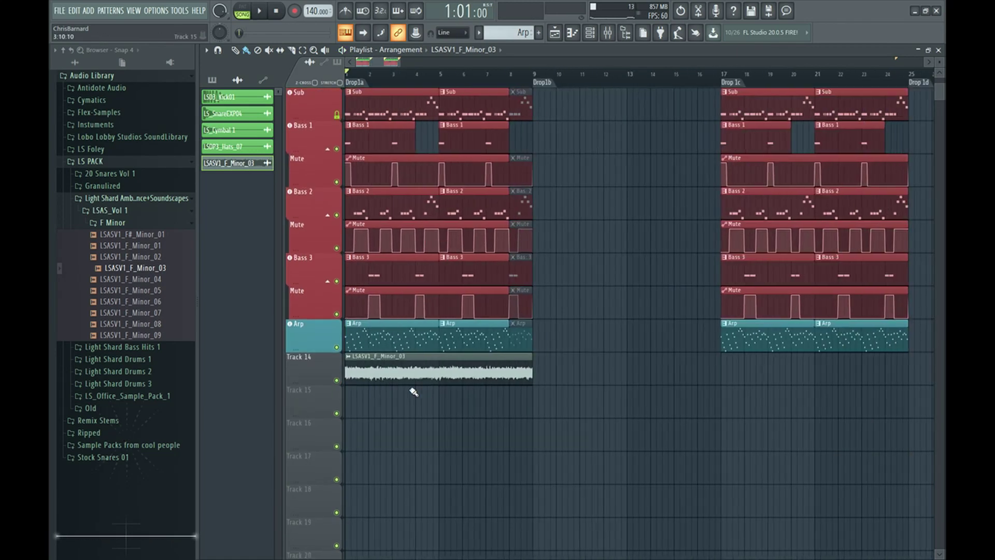
pyautogui.scroll(-2, 414, 391)
pyautogui.scroll(3, 463, 462)
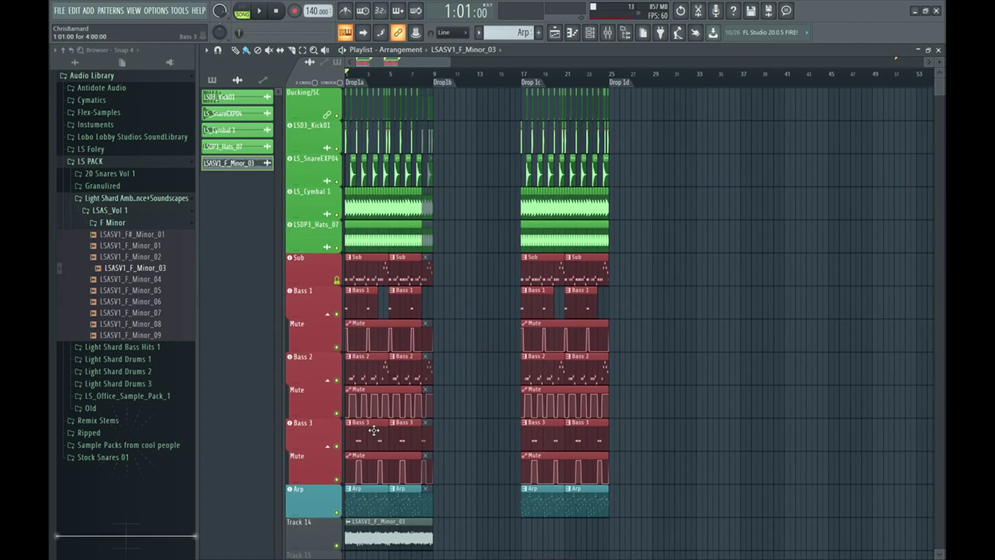
pyautogui.scroll(3, 374, 430)
pyautogui.scroll(2, 374, 430)
pyautogui.scroll(-4, 385, 410)
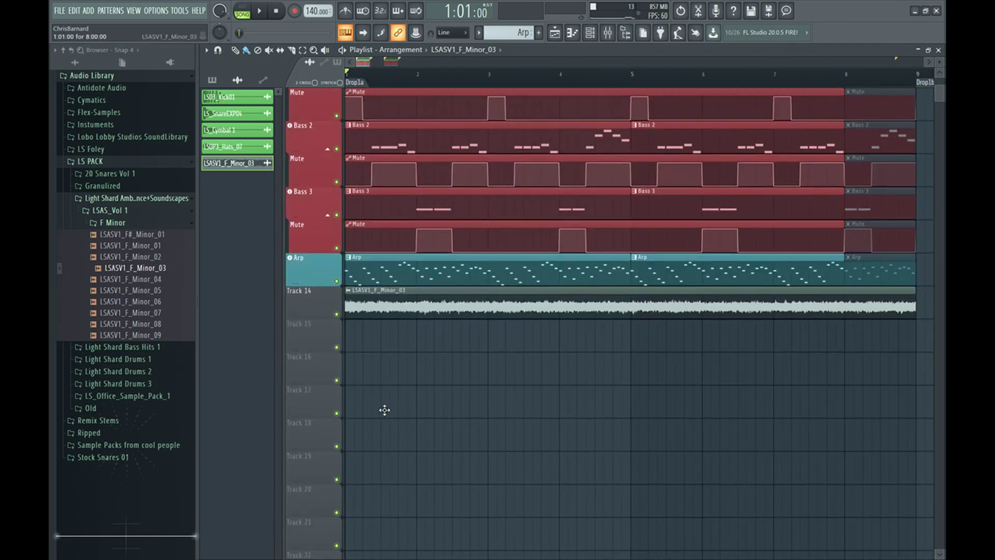
pyautogui.scroll(-2, 384, 410)
pyautogui.scroll(3, 414, 385)
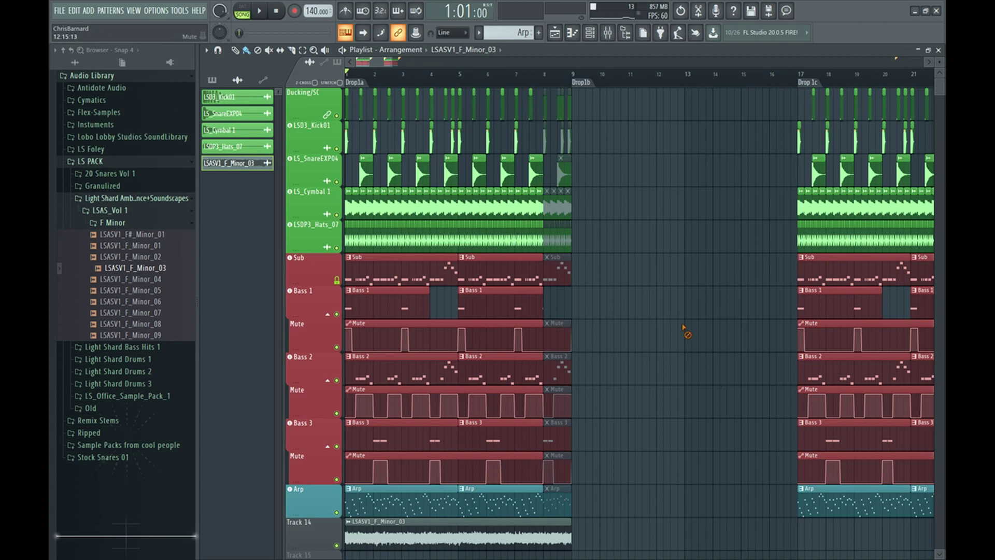
pyautogui.scroll(-2, 490, 295)
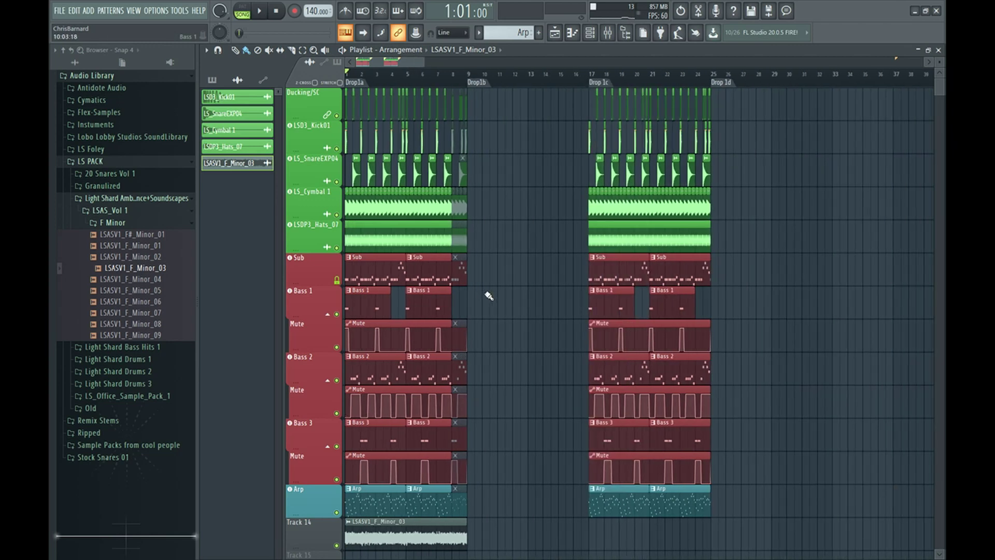
pyautogui.scroll(3, 489, 295)
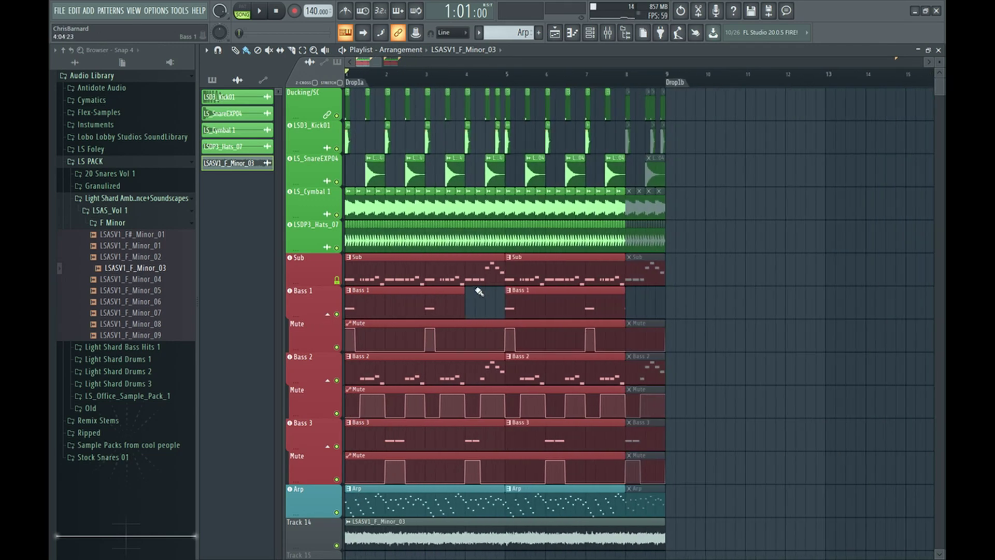
pyautogui.scroll(-5, 425, 277)
pyautogui.scroll(-3, 425, 277)
pyautogui.scroll(4, 465, 290)
pyautogui.scroll(-2, 456, 189)
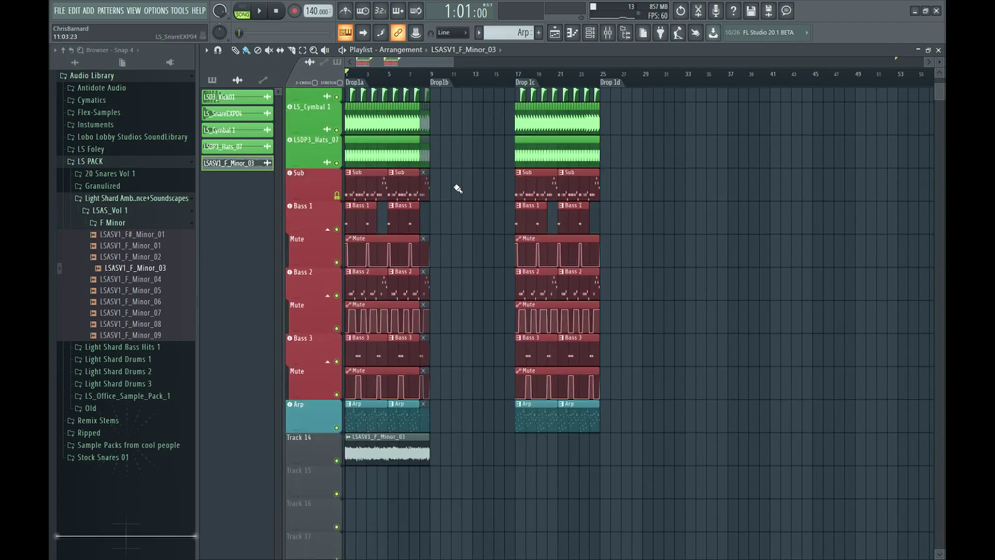
pyautogui.scroll(-4, 475, 360)
pyautogui.scroll(3, 356, 381)
pyautogui.scroll(7, 356, 382)
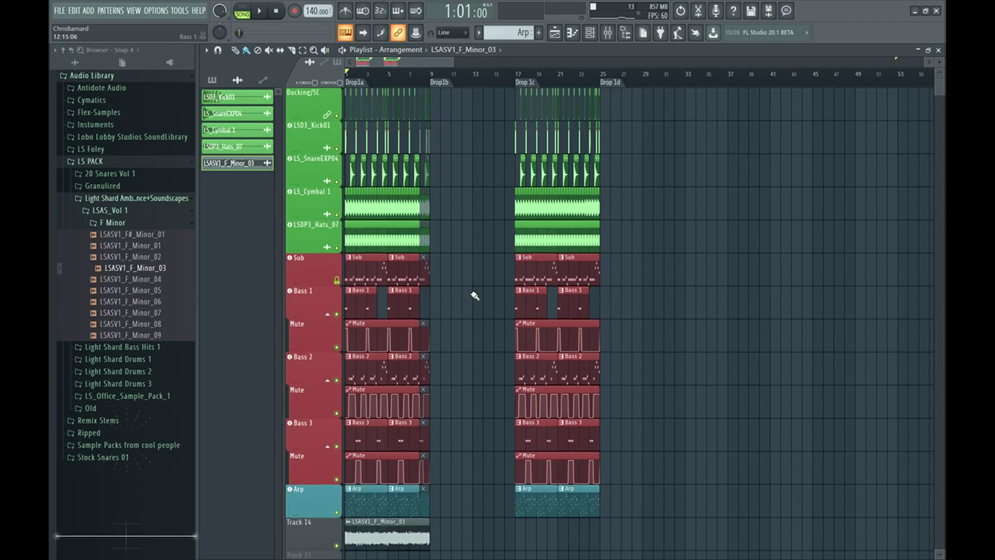
# - Insert an empty track above Ducking/SC and move the song position to bar 9
pyautogui.rightClick(321, 111)
pyautogui.click(361, 284)
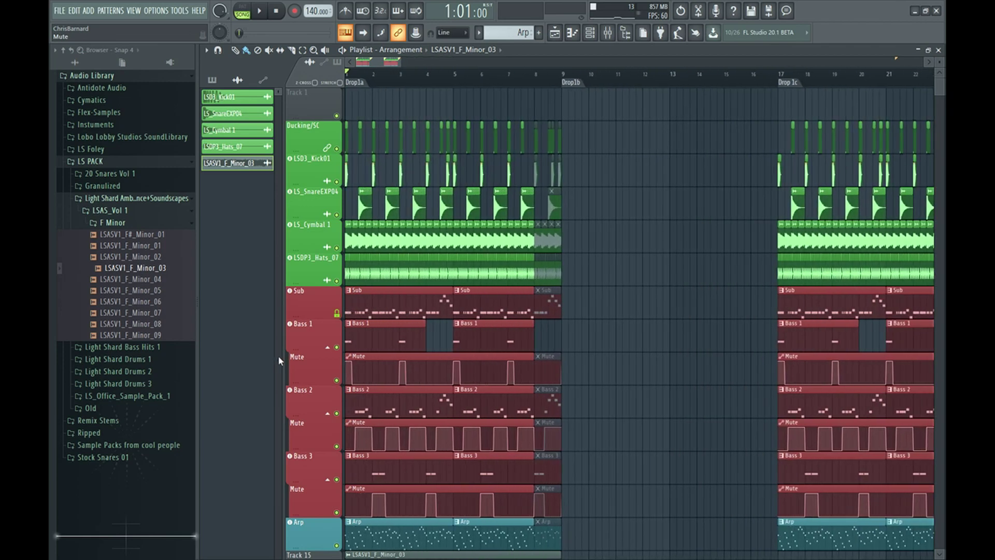
pyautogui.keyDown('ctrl'); pyautogui.scroll(3, 537, 202); pyautogui.keyUp('ctrl')
pyautogui.keyDown('ctrl'); pyautogui.scroll(-1, 537, 203); pyautogui.keyUp('ctrl')
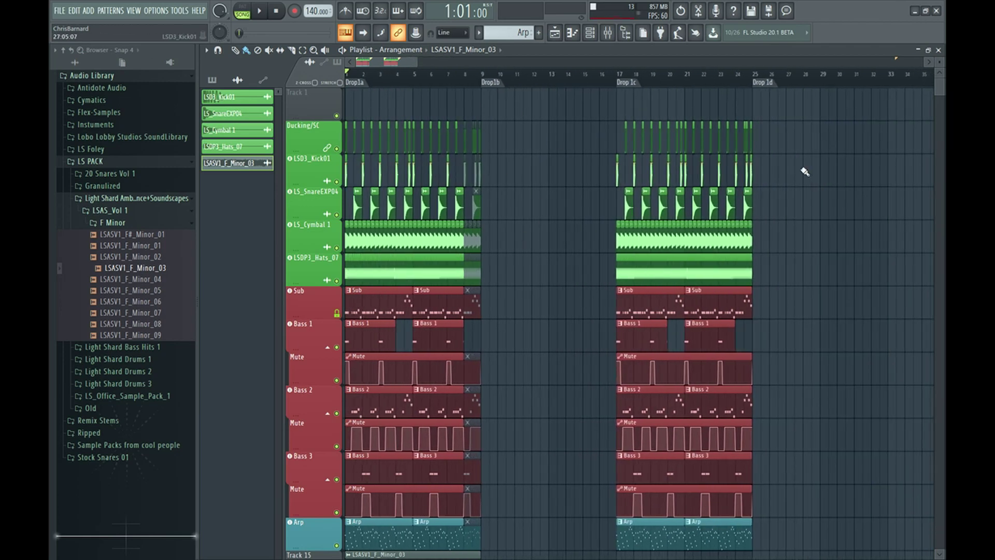
pyautogui.click(479, 76)
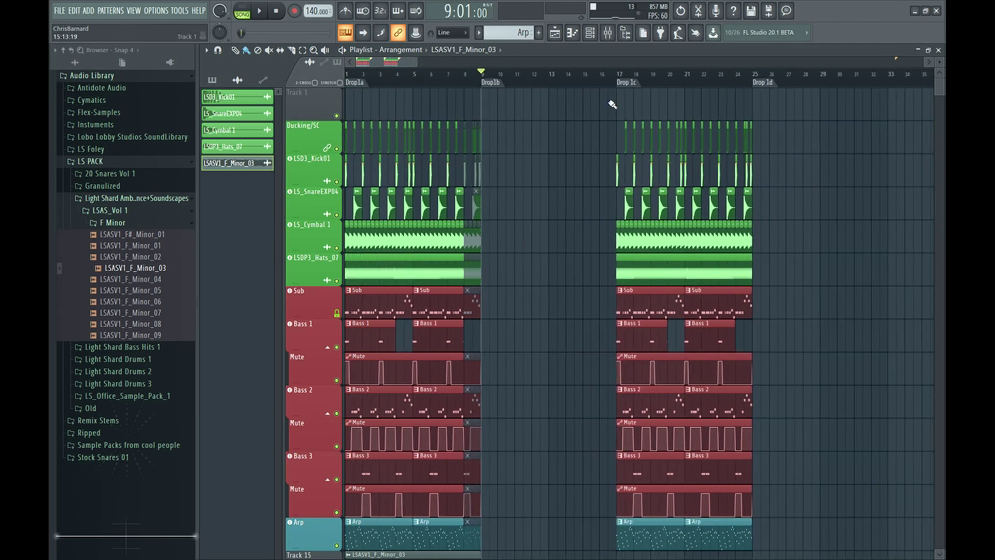
pyautogui.scroll(-1, 513, 127)
pyautogui.scroll(1, 622, 140)
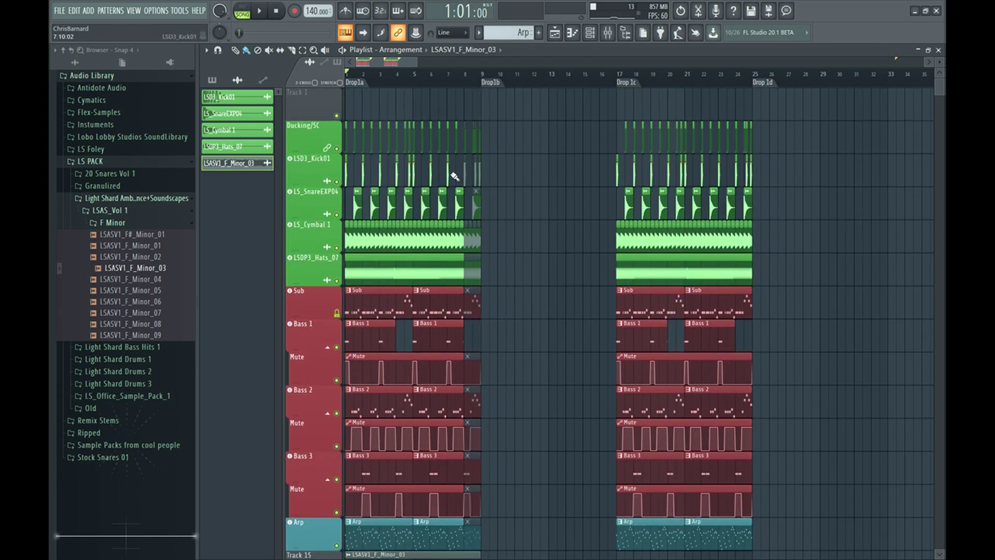
pyautogui.scroll(-2, 304, 348)
pyautogui.scroll(2, 304, 343)
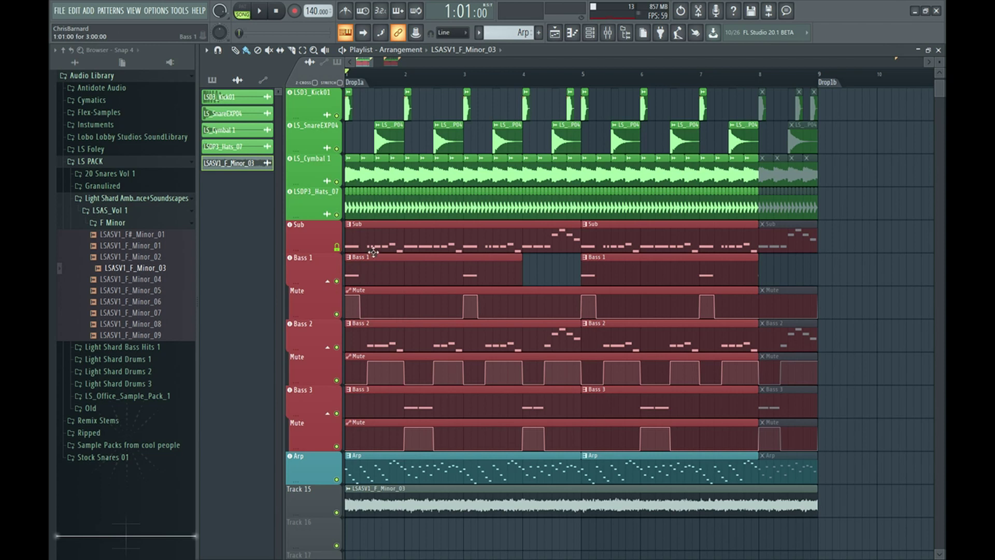
# - Pick Bass 2 from the song's pattern list
pyautogui.click(371, 337)
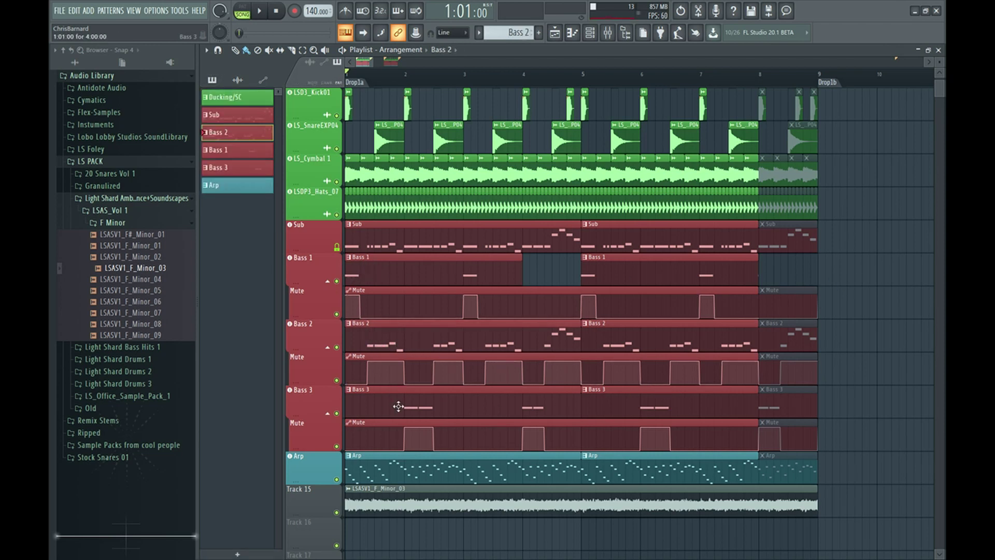
pyautogui.scroll(1, 398, 405)
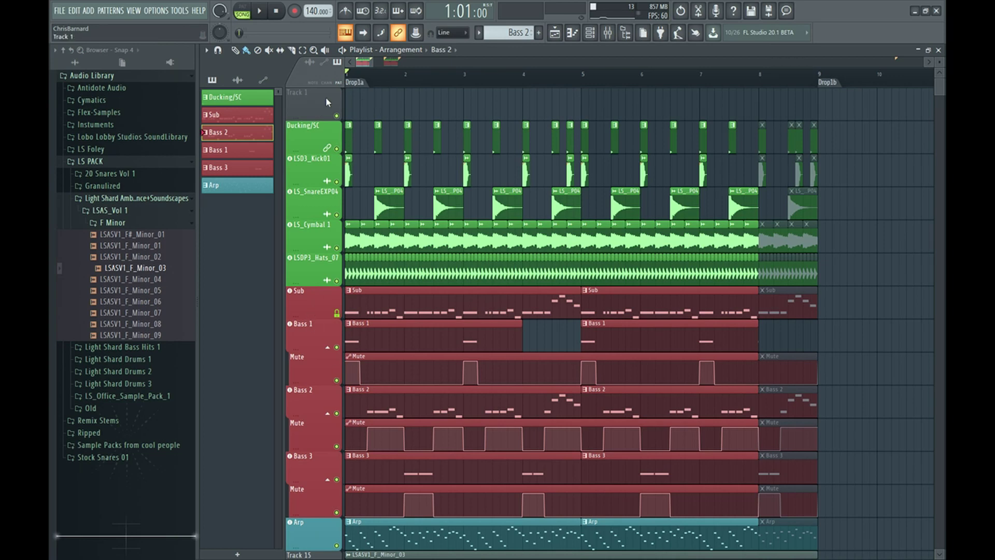
pyautogui.keyDown('ctrl'); pyautogui.scroll(-3, 849, 366); pyautogui.keyUp('ctrl')
pyautogui.keyDown('ctrl'); pyautogui.scroll(-2, 633, 216); pyautogui.keyUp('ctrl')
pyautogui.scroll(-5, 633, 216)
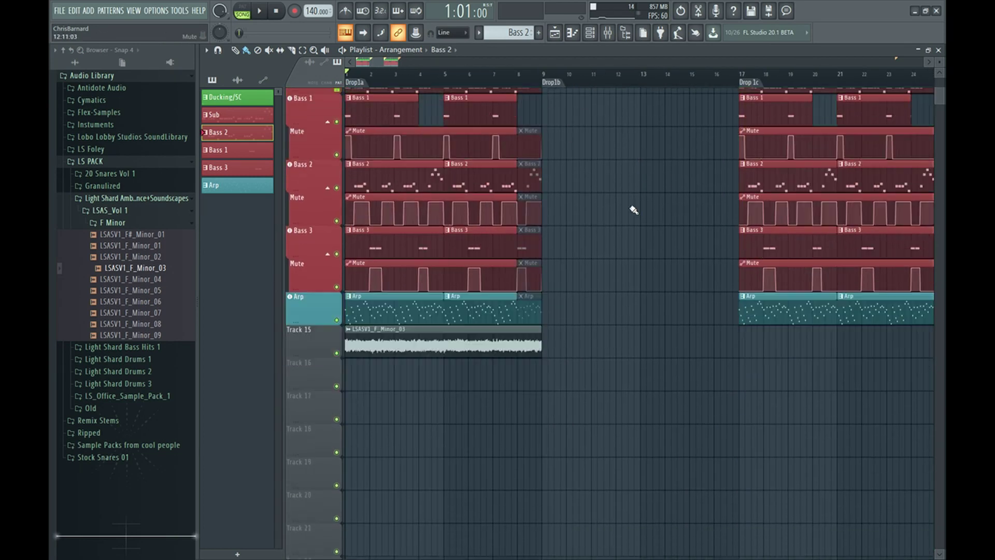
pyautogui.scroll(-2, 444, 330)
pyautogui.scroll(5, 444, 331)
pyautogui.keyDown('ctrl'); pyautogui.scroll(3, 728, 302); pyautogui.keyUp('ctrl')
pyautogui.keyDown('ctrl'); pyautogui.scroll(2, 728, 302); pyautogui.keyUp('ctrl')
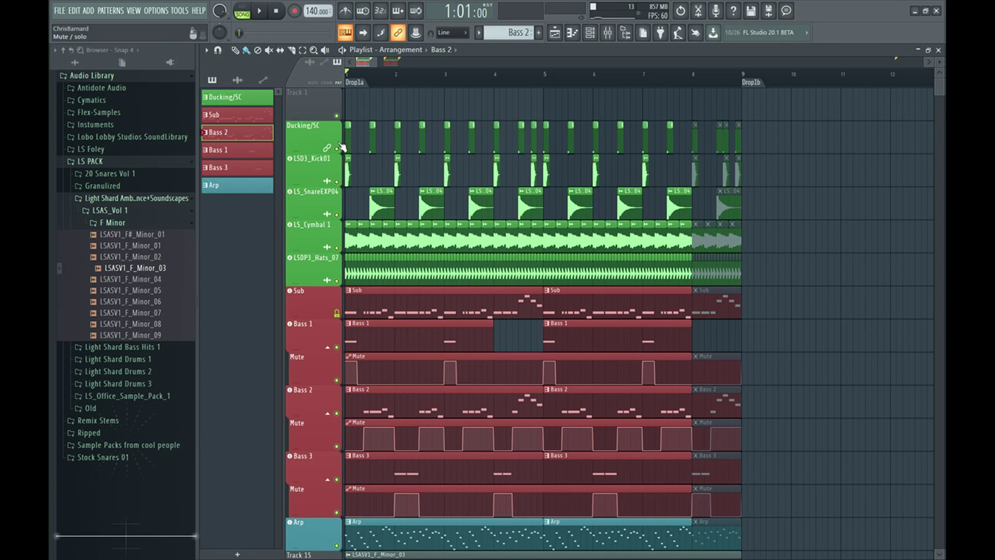
# - Solo Ducking/SC and unmute the LSD3_Kick01 and LS_SnareEXP04 tracks
pyautogui.rightClick(340, 148)
pyautogui.click(336, 181)
pyautogui.click(337, 214)
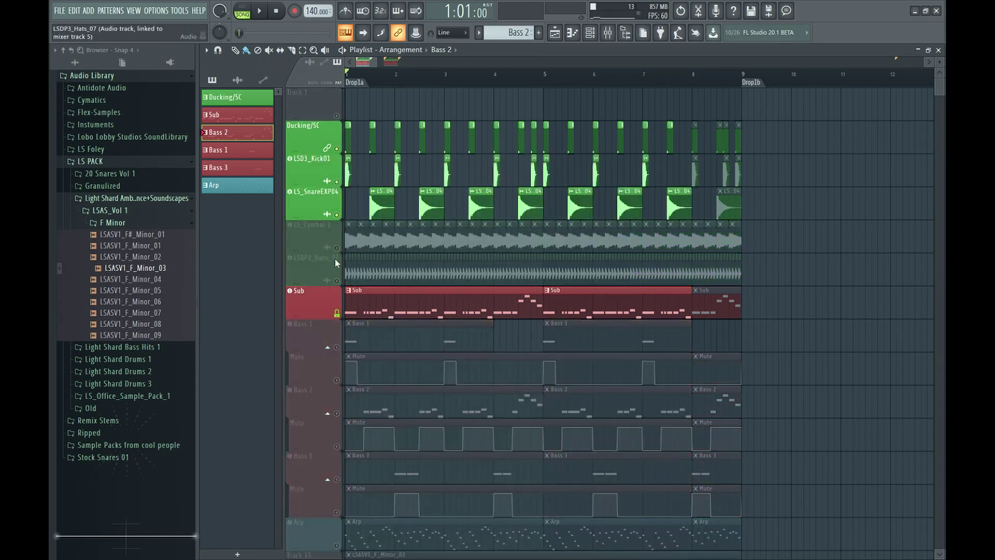
pyautogui.keyDown('ctrl'); pyautogui.scroll(2, 365, 234); pyautogui.keyUp('ctrl')
pyautogui.keyDown('ctrl'); pyautogui.scroll(2, 381, 230); pyautogui.keyUp('ctrl')
pyautogui.keyDown('ctrl'); pyautogui.scroll(2, 397, 226); pyautogui.keyUp('ctrl')
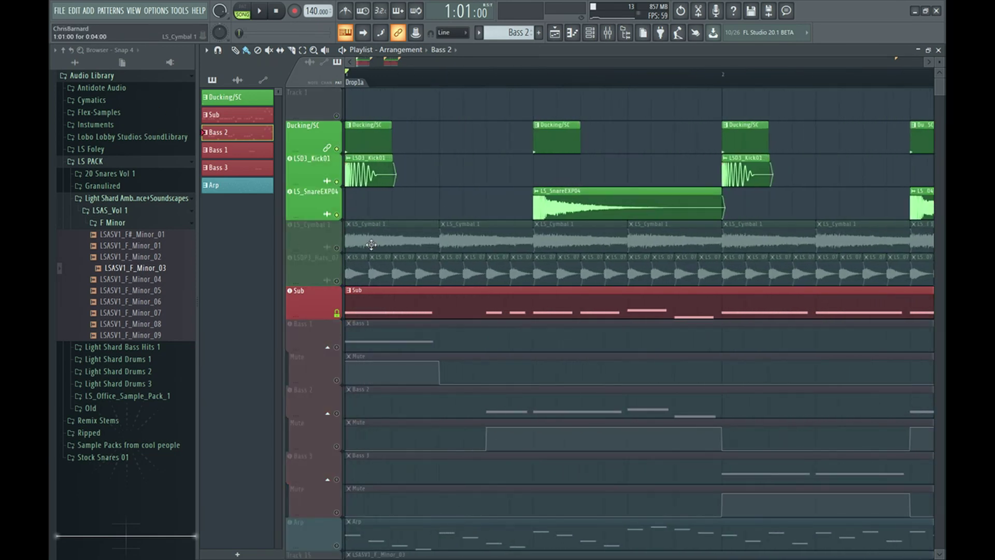
pyautogui.keyDown('ctrl'); pyautogui.scroll(2, 410, 220); pyautogui.keyUp('ctrl')
pyautogui.keyDown('ctrl'); pyautogui.scroll(-1, 405, 158); pyautogui.keyUp('ctrl')
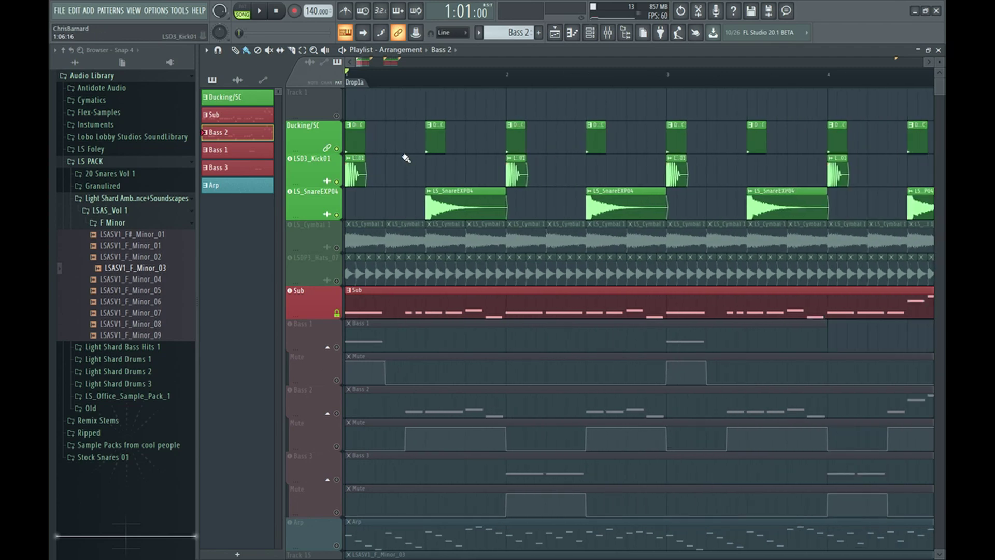
pyautogui.keyDown('ctrl'); pyautogui.scroll(-2, 444, 237); pyautogui.keyUp('ctrl')
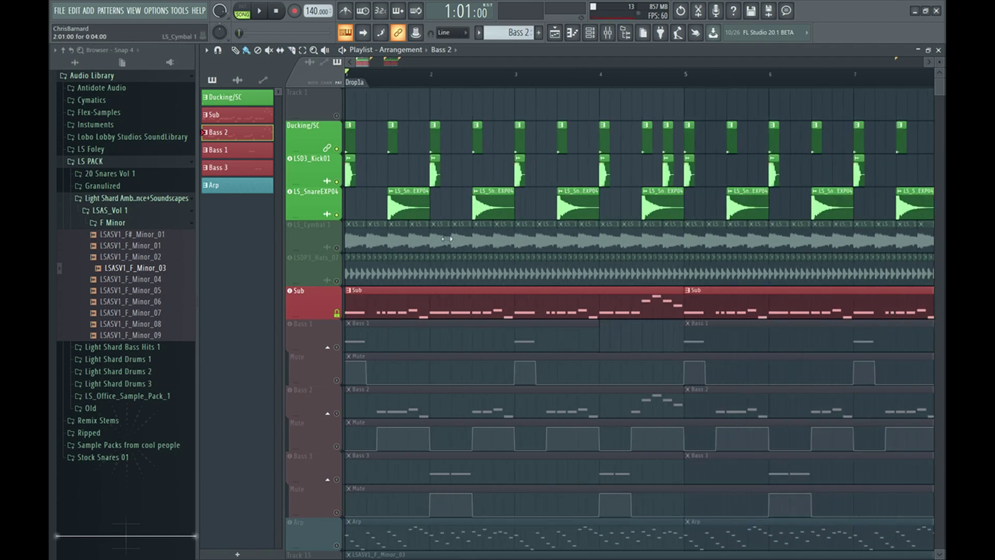
pyautogui.keyDown('ctrl'); pyautogui.scroll(-1, 447, 241); pyautogui.keyUp('ctrl')
pyautogui.keyDown('ctrl'); pyautogui.scroll(-1, 444, 256); pyautogui.keyUp('ctrl')
# - Audition the drums, mute Sub, and try shifting the kick clip before undoing it
pyautogui.press('space')
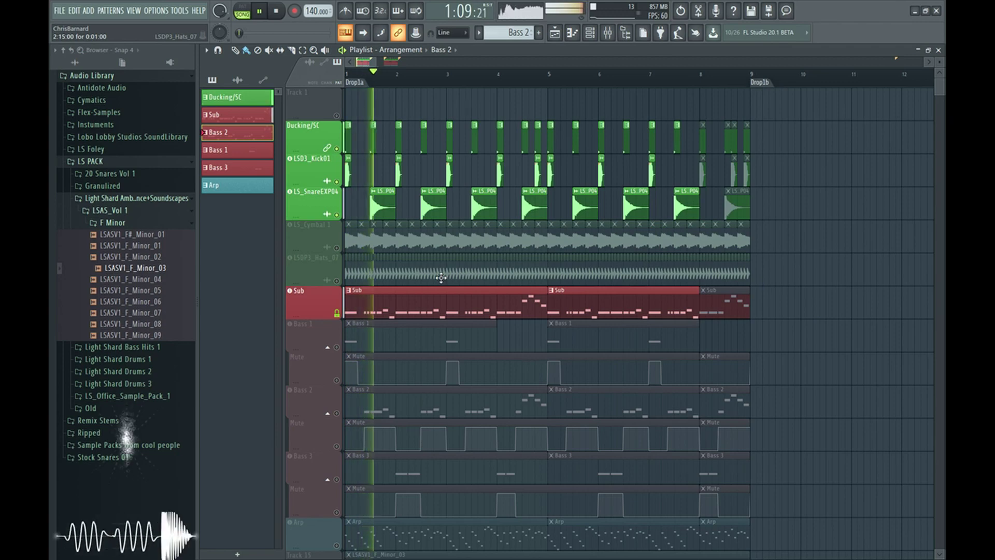
pyautogui.press('space')
pyautogui.click(290, 290)
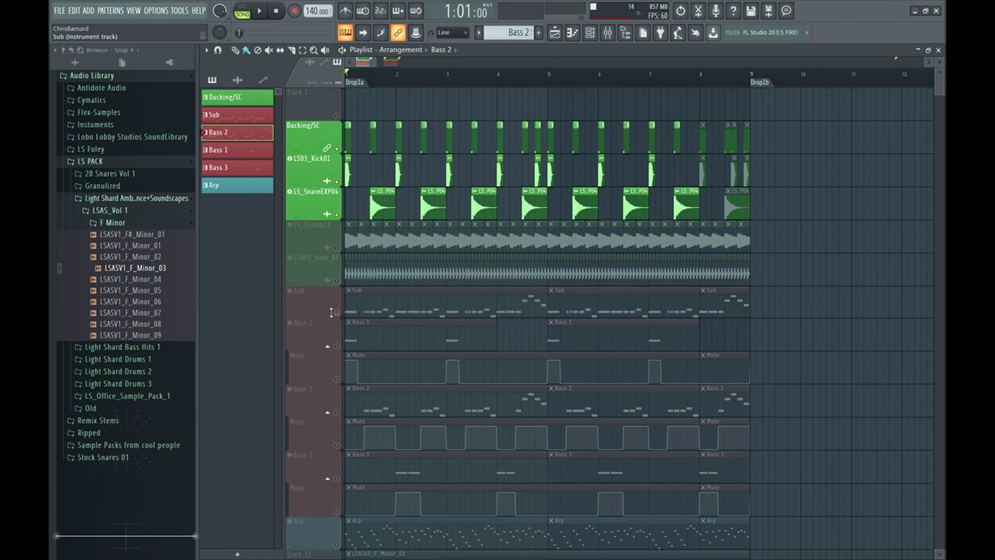
pyautogui.keyDown('ctrl'); pyautogui.scroll(1, 330, 311); pyautogui.keyUp('ctrl')
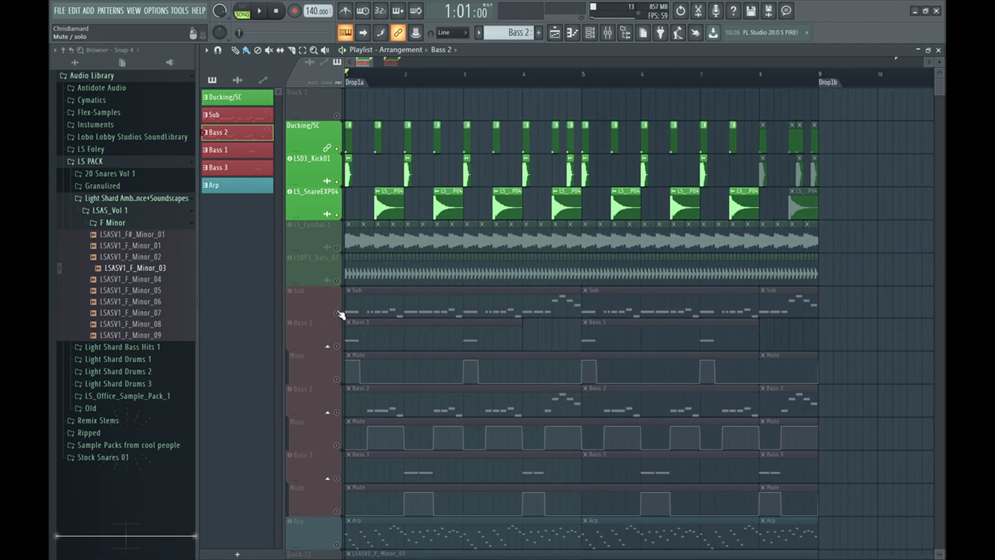
pyautogui.keyDown('ctrl'); pyautogui.scroll(-2, 342, 315); pyautogui.keyUp('ctrl')
pyautogui.keyDown('ctrl'); pyautogui.scroll(-1, 445, 306); pyautogui.keyUp('ctrl')
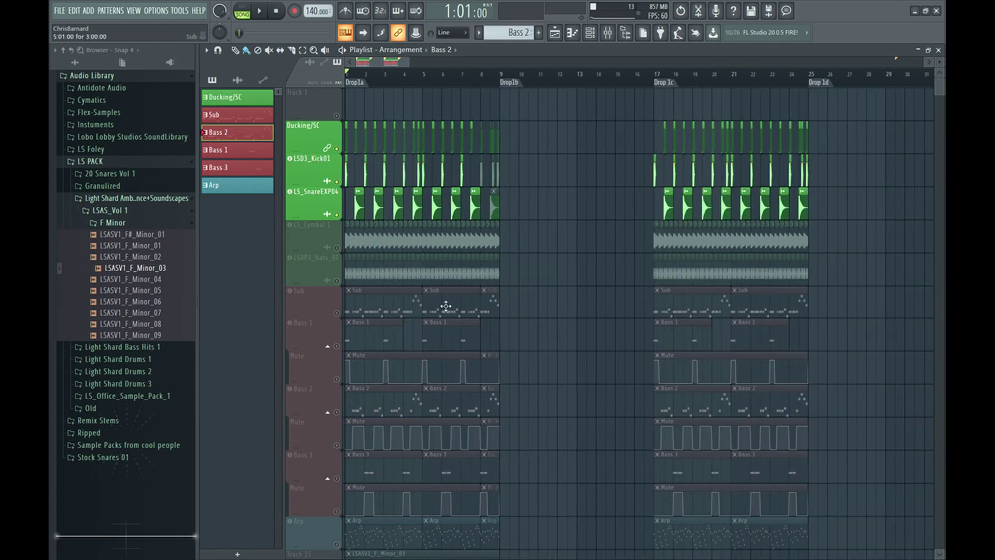
pyautogui.keyDown('ctrl'); pyautogui.scroll(5, 274, 317); pyautogui.keyUp('ctrl')
pyautogui.keyDown('ctrl'); pyautogui.scroll(5, 268, 271); pyautogui.keyUp('ctrl')
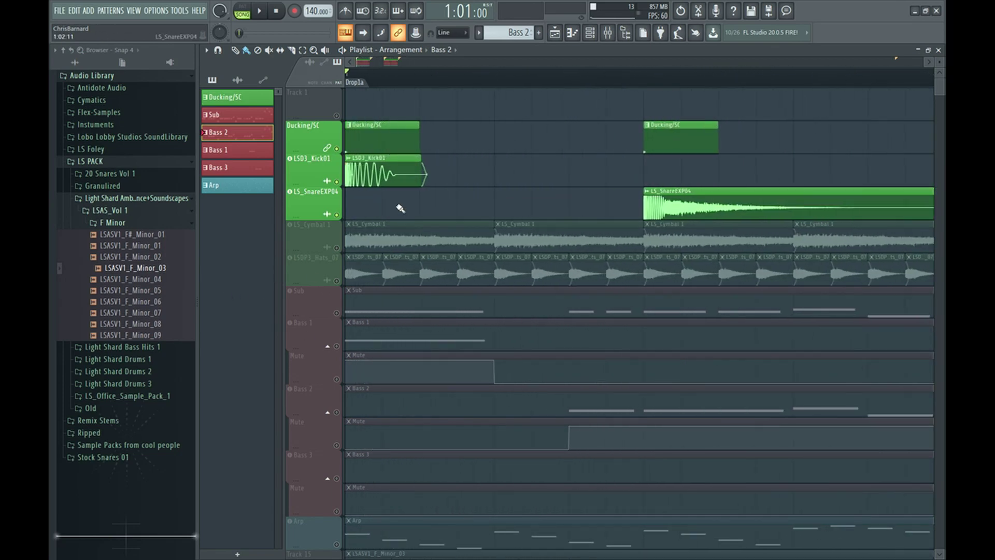
pyautogui.keyDown('ctrl'); pyautogui.scroll(3, 401, 209); pyautogui.keyUp('ctrl')
pyautogui.moveTo(366, 173); pyautogui.dragTo(346, 181)
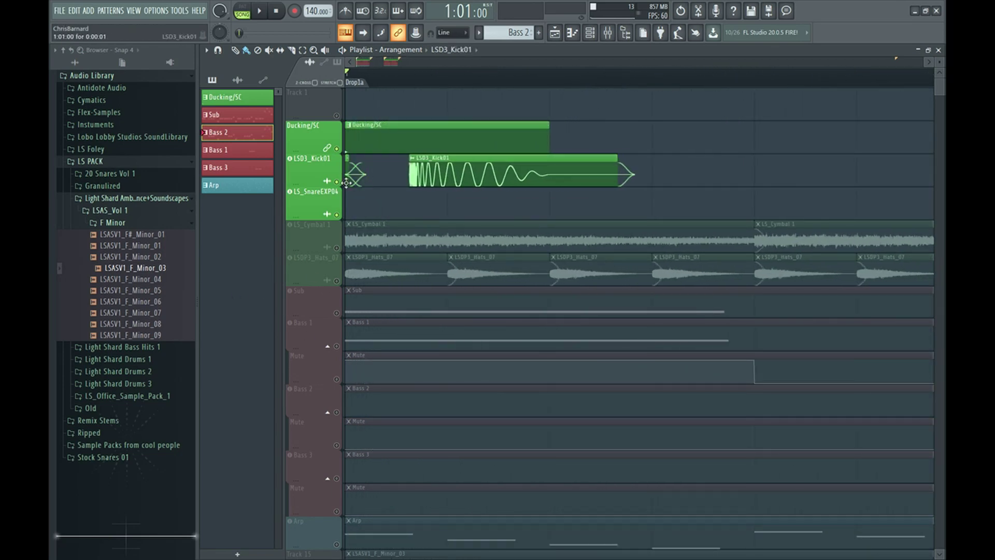
pyautogui.hotkey('ctrl', 'z')
pyautogui.keyDown('ctrl'); pyautogui.scroll(-3, 498, 218); pyautogui.keyUp('ctrl')
pyautogui.keyDown('ctrl'); pyautogui.scroll(-2, 519, 235); pyautogui.keyUp('ctrl')
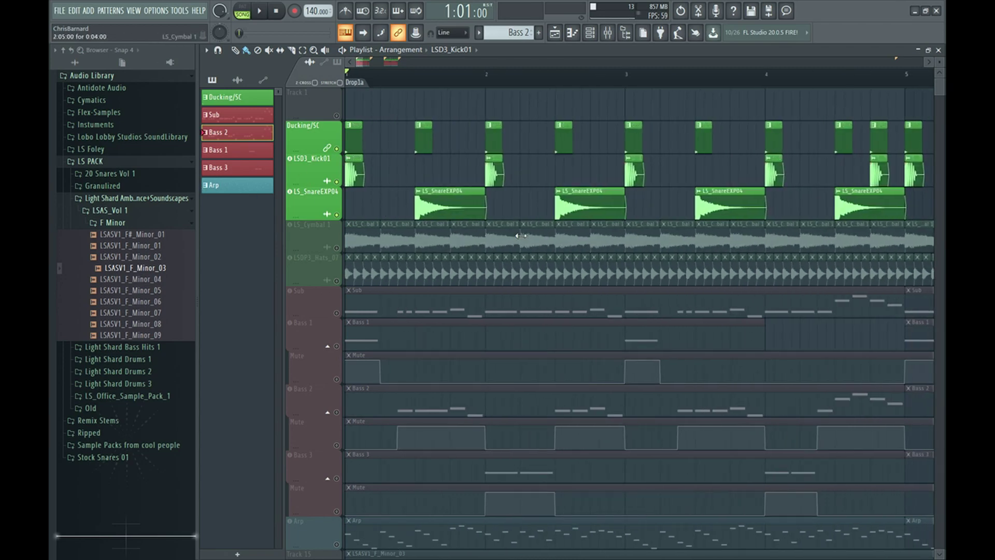
pyautogui.keyDown('ctrl'); pyautogui.scroll(3, 520, 235); pyautogui.keyUp('ctrl')
pyautogui.keyDown('ctrl'); pyautogui.scroll(-2, 462, 192); pyautogui.keyUp('ctrl')
pyautogui.keyDown('ctrl'); pyautogui.scroll(3, 379, 173); pyautogui.keyUp('ctrl')
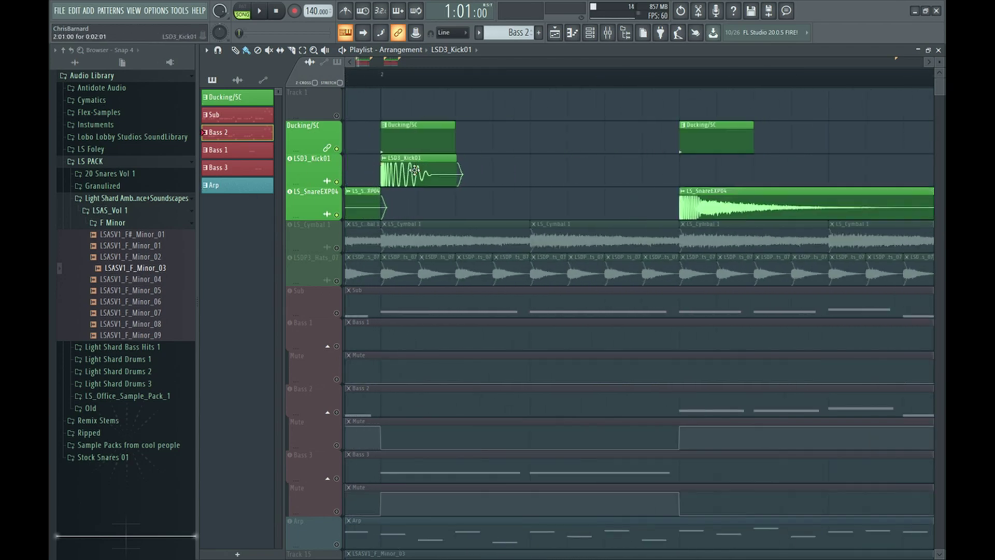
pyautogui.keyDown('ctrl'); pyautogui.scroll(-3, 416, 170); pyautogui.keyUp('ctrl')
pyautogui.keyDown('ctrl'); pyautogui.scroll(-2, 545, 194); pyautogui.keyUp('ctrl')
pyautogui.keyDown('ctrl'); pyautogui.scroll(3, 765, 193); pyautogui.keyUp('ctrl')
pyautogui.keyDown('ctrl'); pyautogui.scroll(2, 484, 198); pyautogui.keyUp('ctrl')
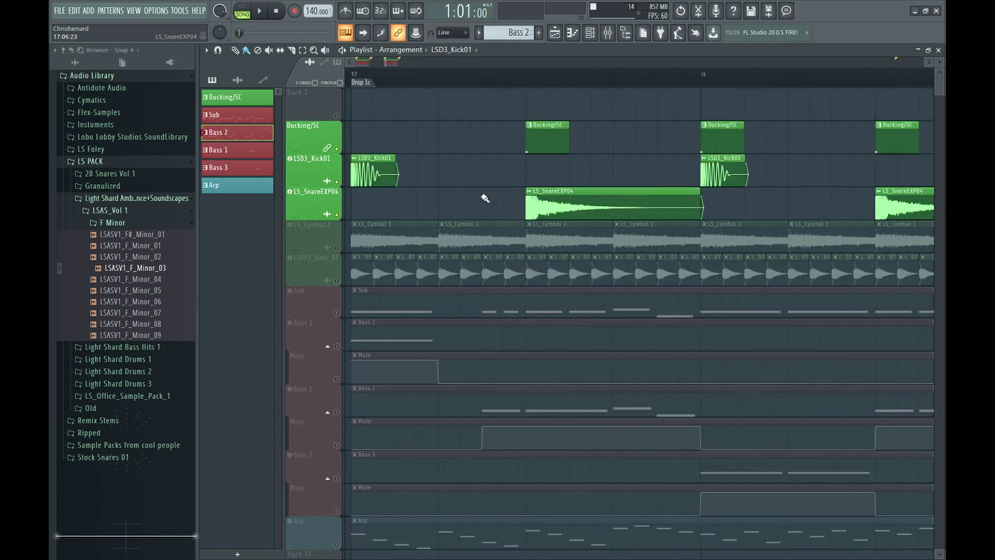
pyautogui.keyDown('ctrl'); pyautogui.scroll(-2, 444, 178); pyautogui.keyUp('ctrl')
pyautogui.keyDown('ctrl'); pyautogui.scroll(3, 628, 218); pyautogui.keyUp('ctrl')
pyautogui.keyDown('ctrl'); pyautogui.scroll(-2, 789, 207); pyautogui.keyUp('ctrl')
pyautogui.keyDown('ctrl'); pyautogui.scroll(-2, 809, 198); pyautogui.keyUp('ctrl')
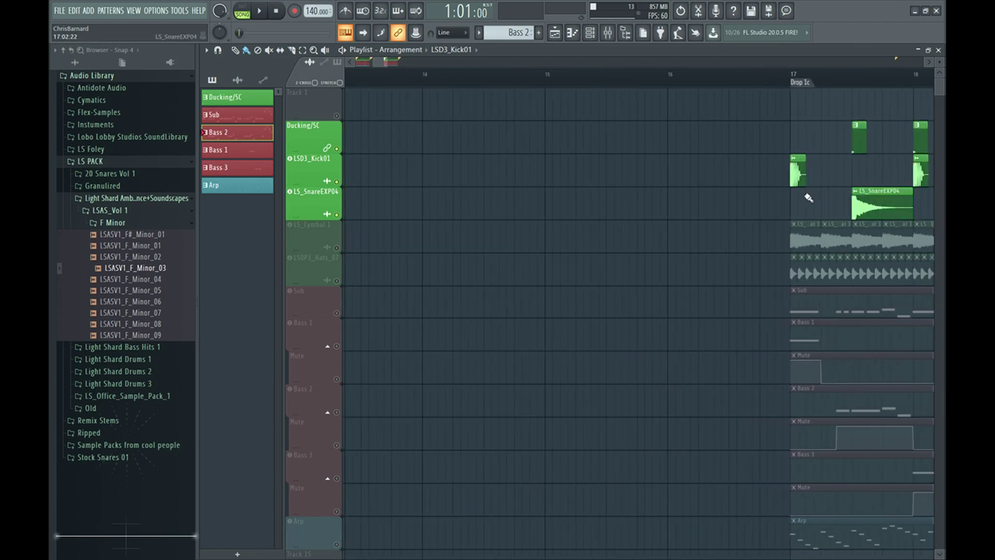
pyautogui.keyDown('ctrl'); pyautogui.scroll(-3, 808, 197); pyautogui.keyUp('ctrl')
pyautogui.keyDown('ctrl'); pyautogui.scroll(2, 308, 234); pyautogui.keyUp('ctrl')
pyautogui.keyDown('ctrl'); pyautogui.scroll(2, 319, 236); pyautogui.keyUp('ctrl')
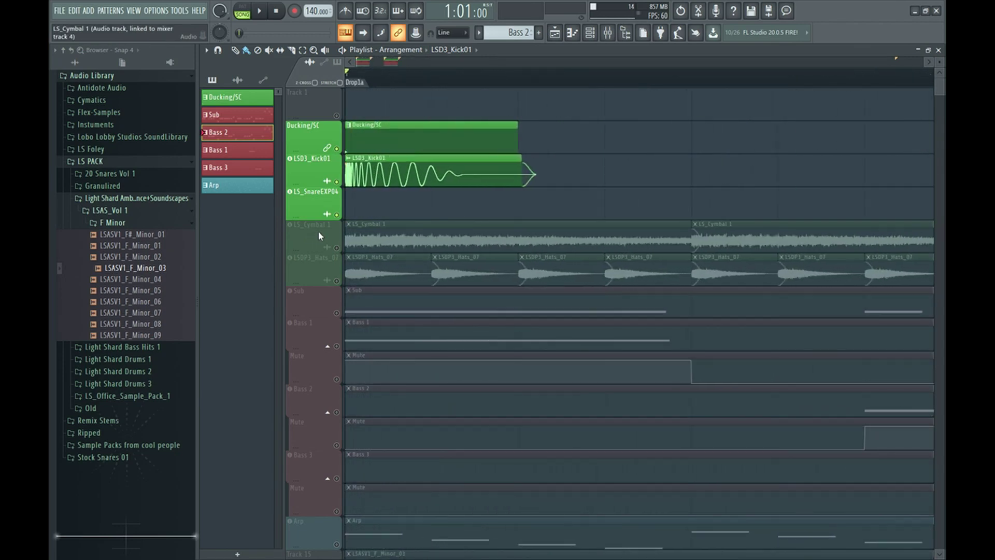
pyautogui.keyDown('ctrl'); pyautogui.scroll(-2, 318, 236); pyautogui.keyUp('ctrl')
pyautogui.scroll(-3, 383, 251)
pyautogui.keyDown('ctrl'); pyautogui.scroll(-3, 376, 294); pyautogui.keyUp('ctrl')
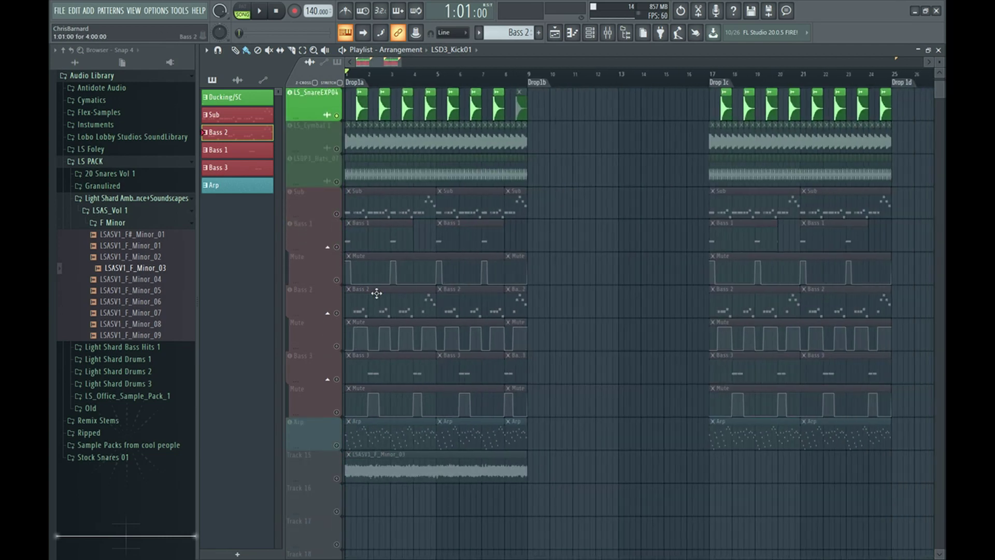
pyautogui.scroll(3, 377, 293)
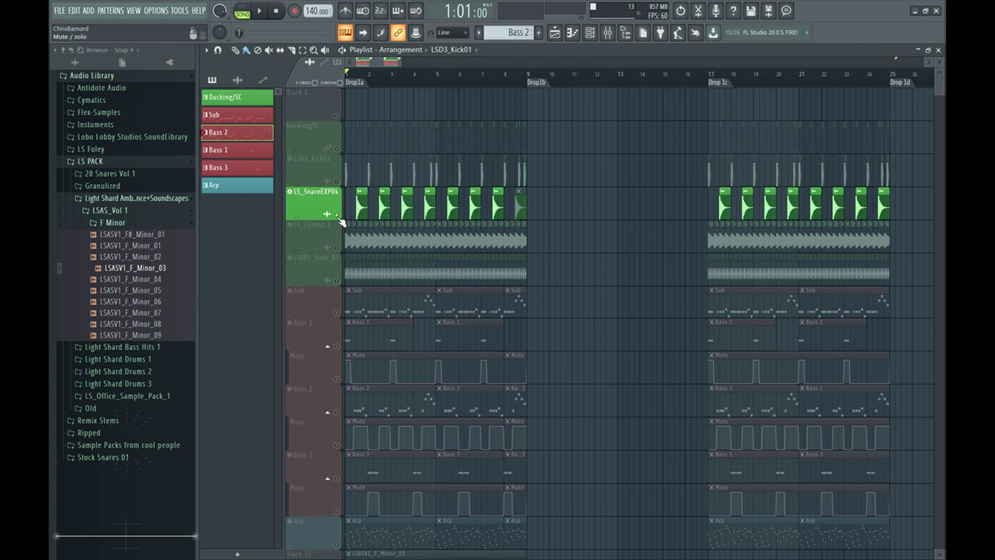
pyautogui.scroll(-2, 516, 274)
pyautogui.scroll(3, 309, 305)
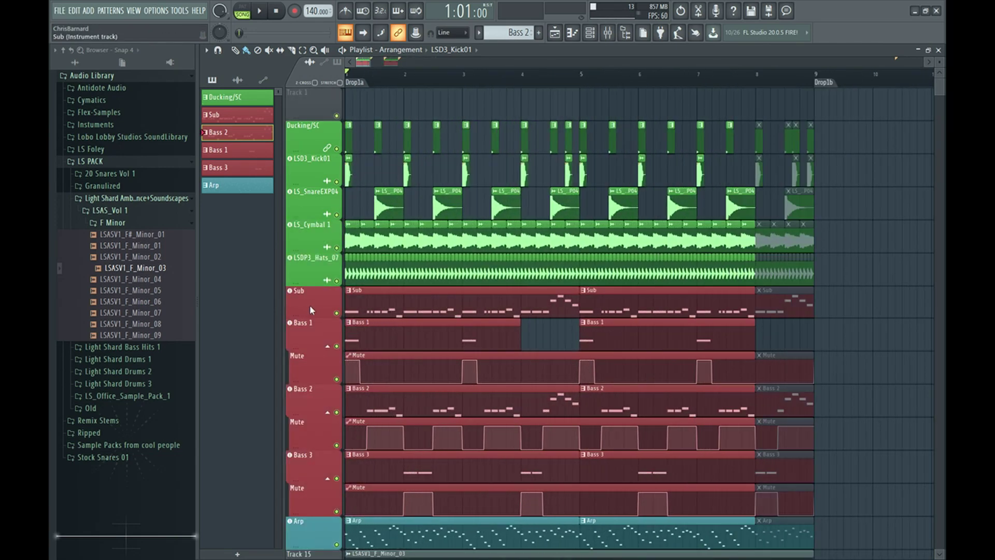
pyautogui.scroll(-4, 329, 309)
pyautogui.scroll(4, 342, 312)
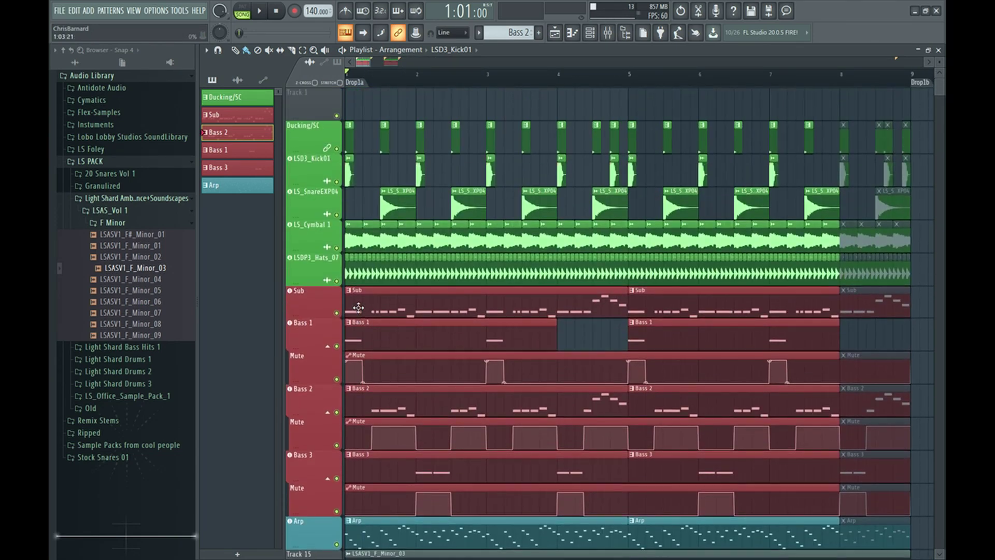
pyautogui.scroll(-3, 446, 324)
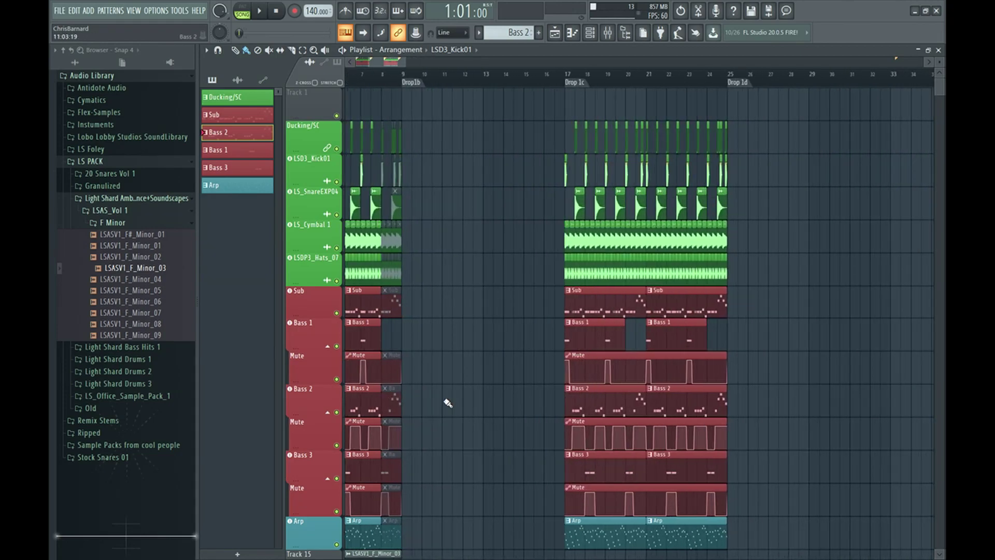
pyautogui.scroll(3, 444, 403)
pyautogui.scroll(-1, 503, 409)
pyautogui.scroll(2, 349, 427)
pyautogui.scroll(-2, 545, 389)
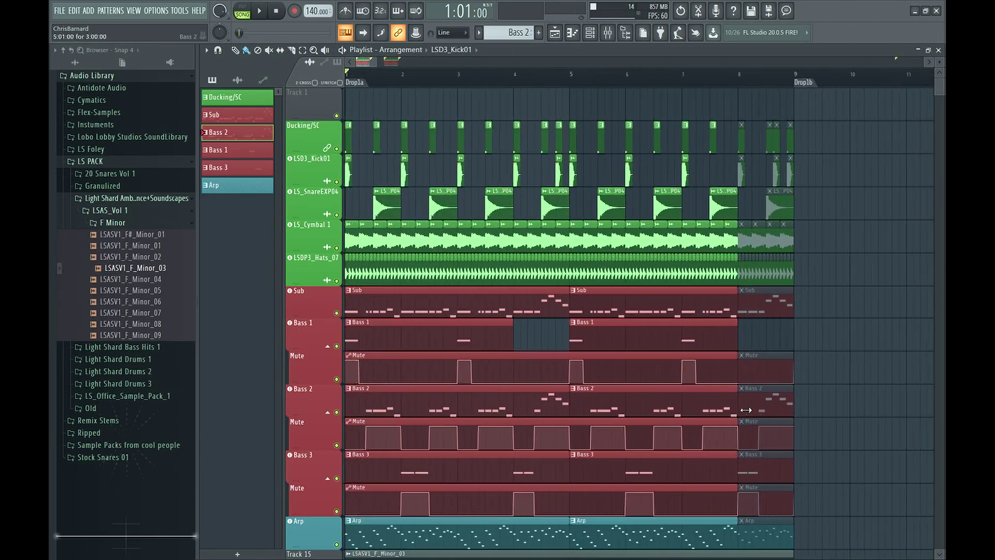
pyautogui.scroll(-2, 449, 353)
pyautogui.scroll(-2, 507, 331)
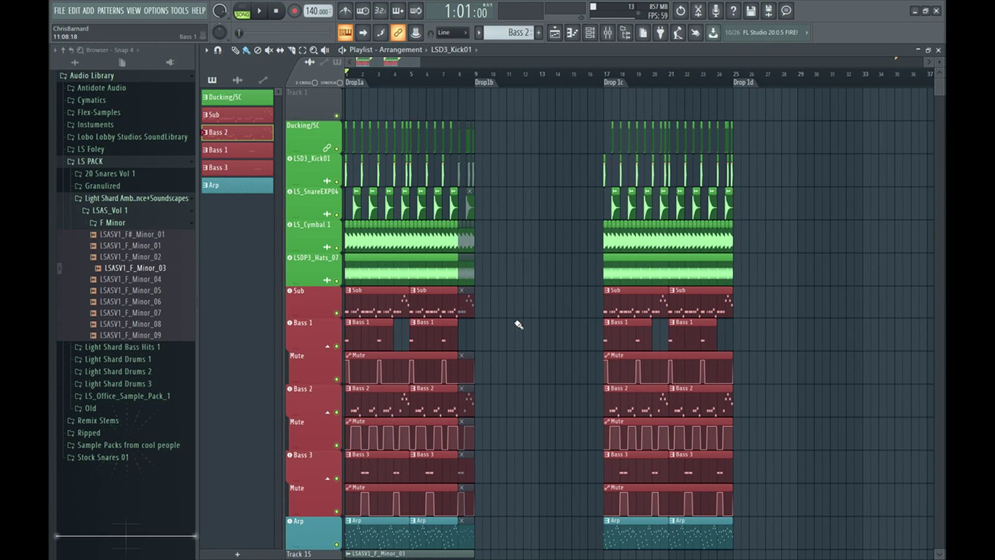